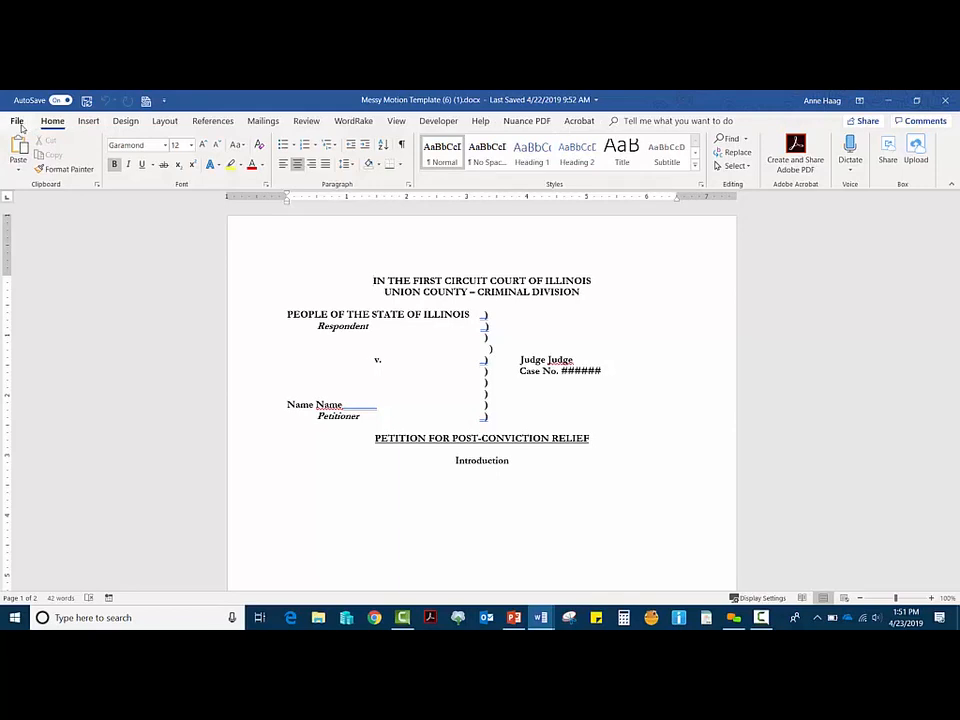
Step: Try the Heading 1 style on the court line, then undo it
left_click(89, 121)
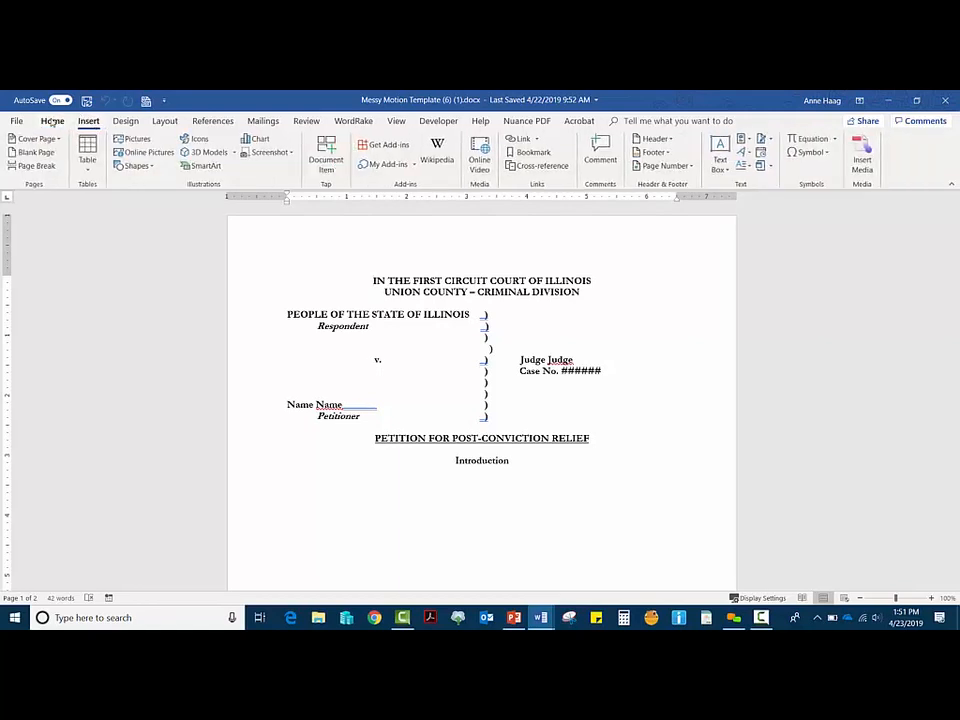
left_click(52, 121)
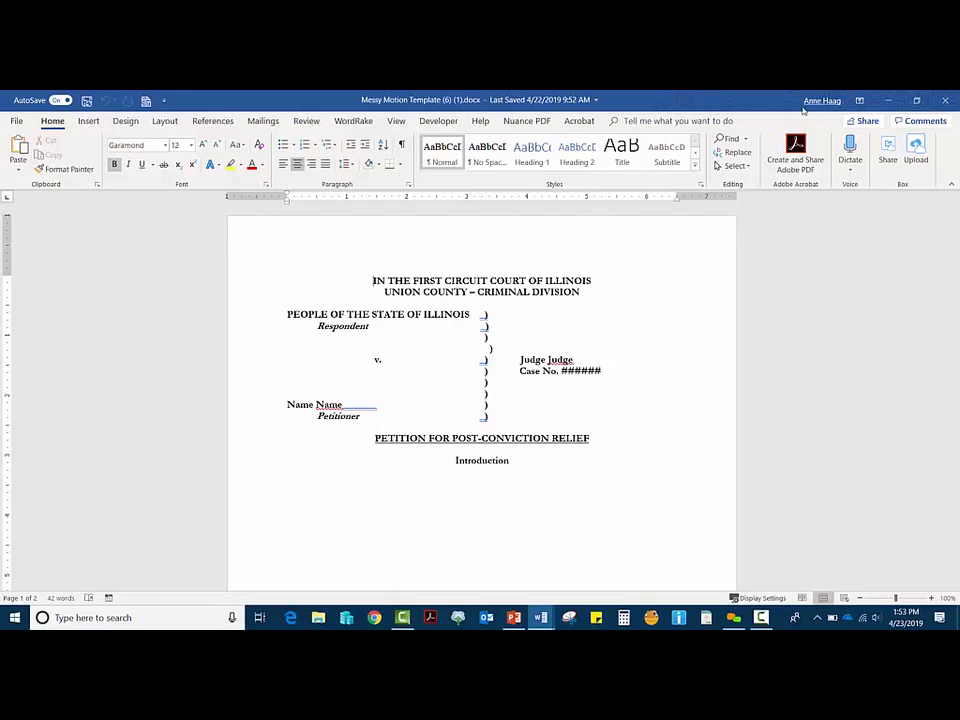
left_click(523, 163)
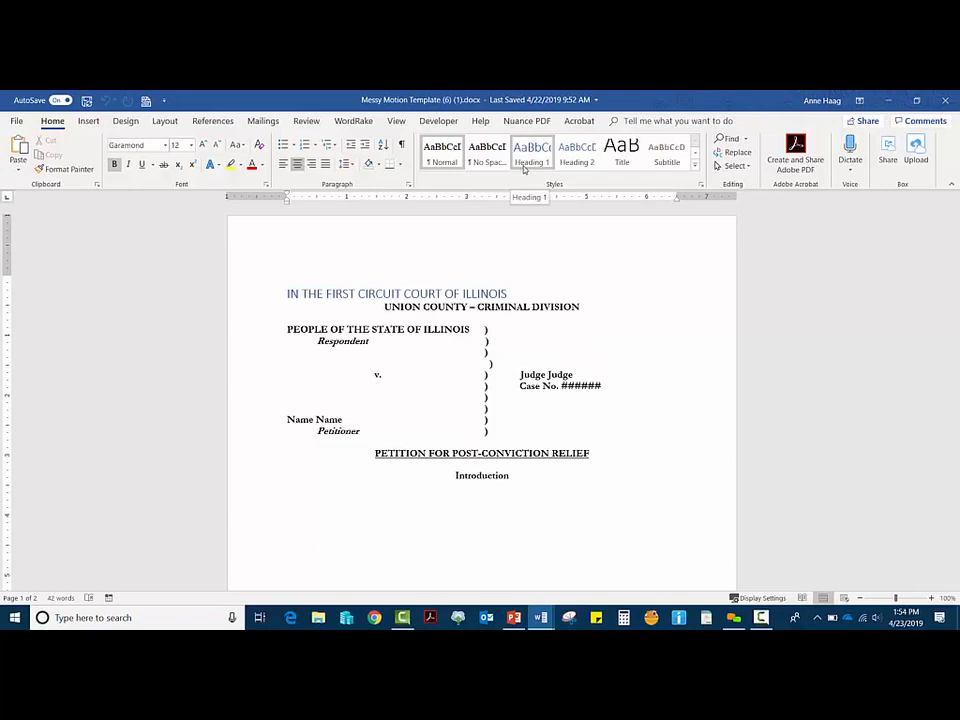
key("ctrl+z")
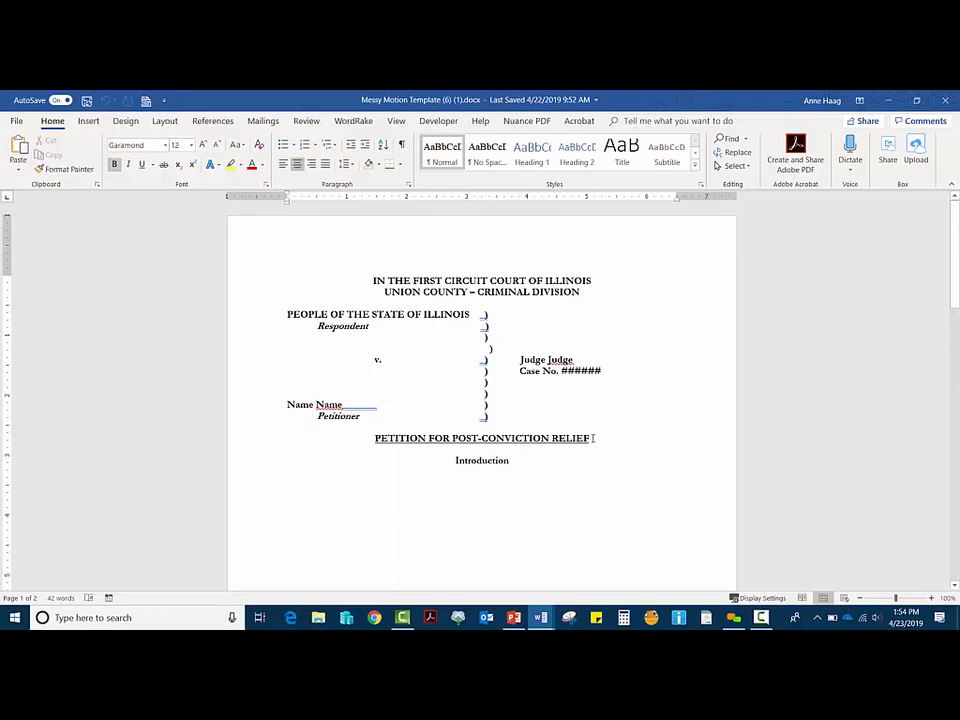
Step: Update the Title style to match the selected PETITION FOR POST-CONVICTION RELIEF heading
left_click_drag(591, 438, 289, 427)
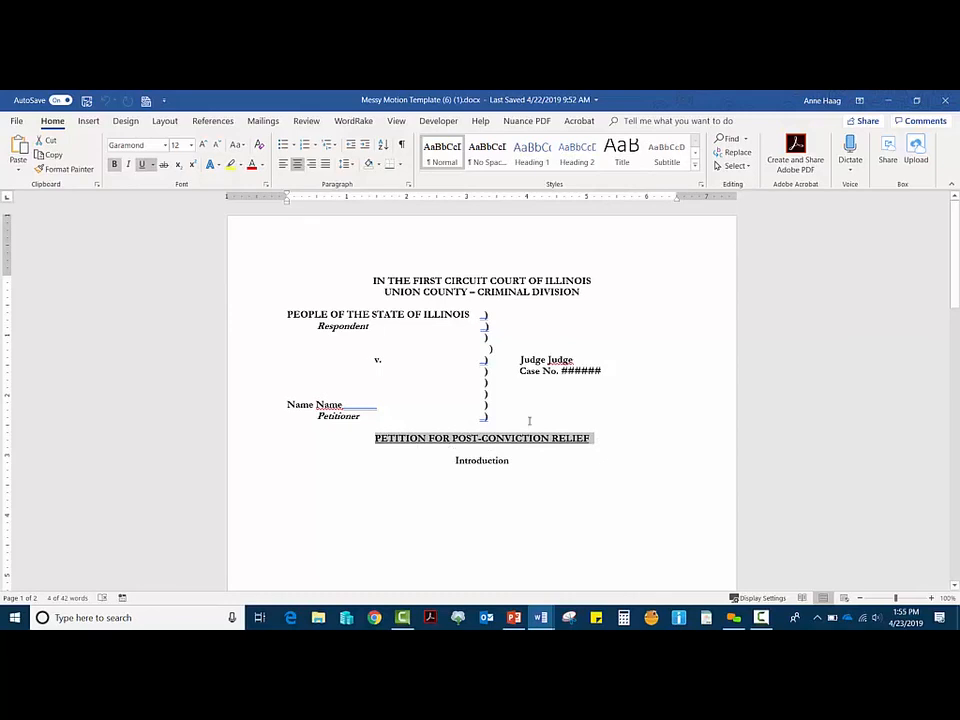
left_click(622, 158)
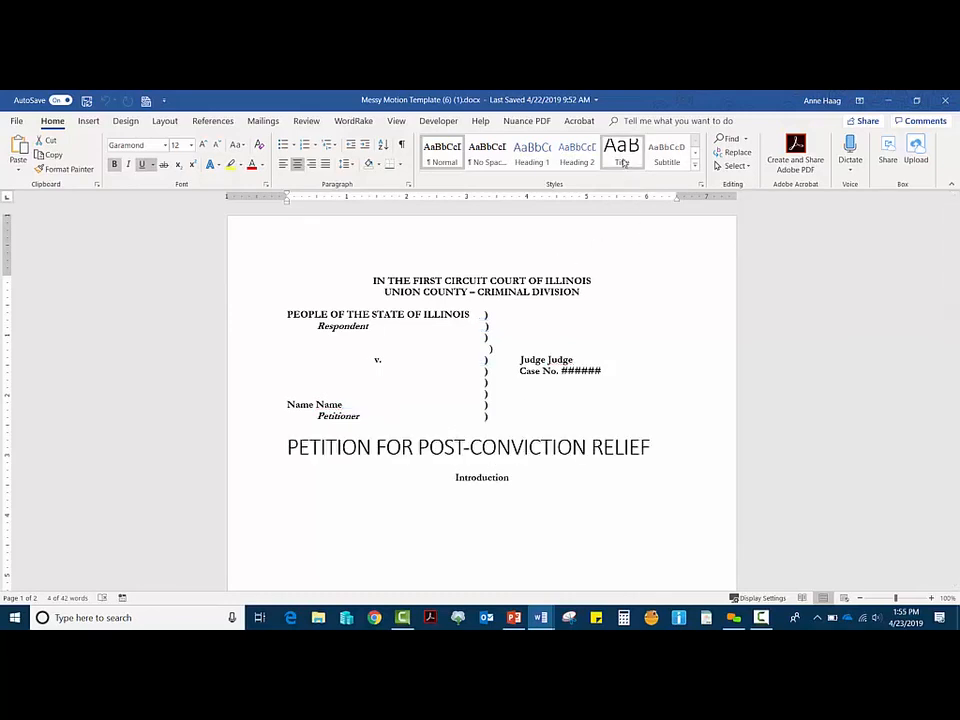
right_click(622, 160)
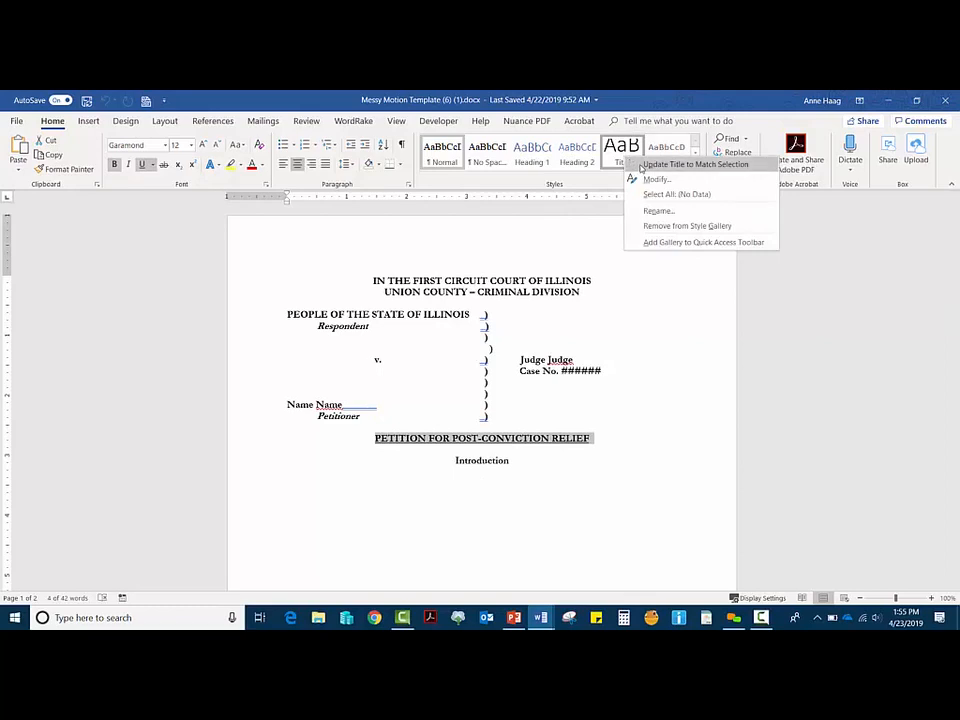
left_click(645, 165)
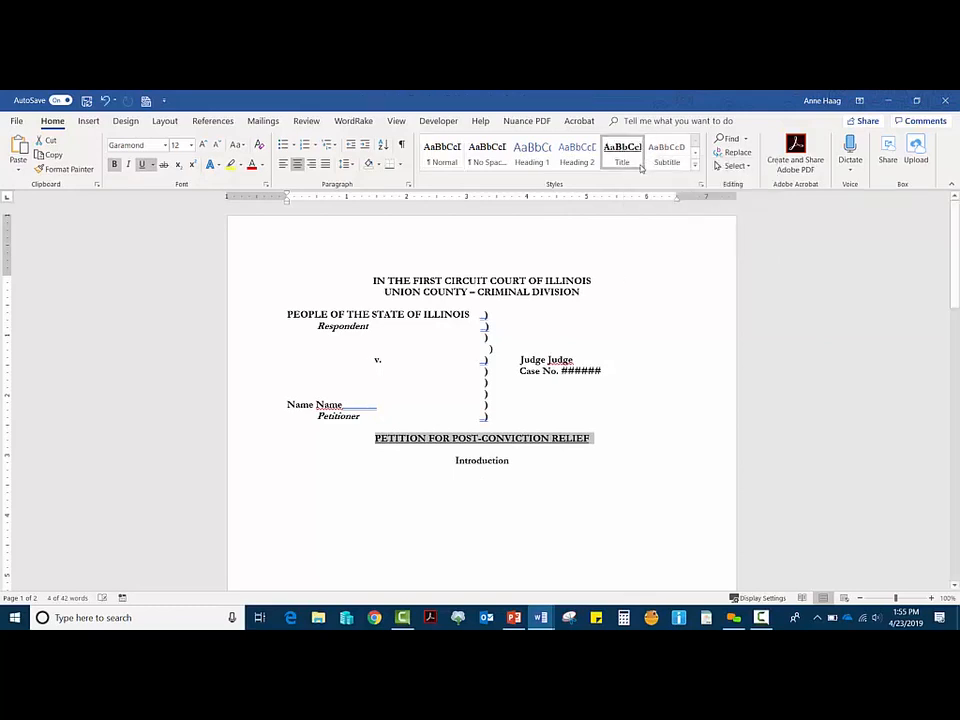
left_click(600, 436)
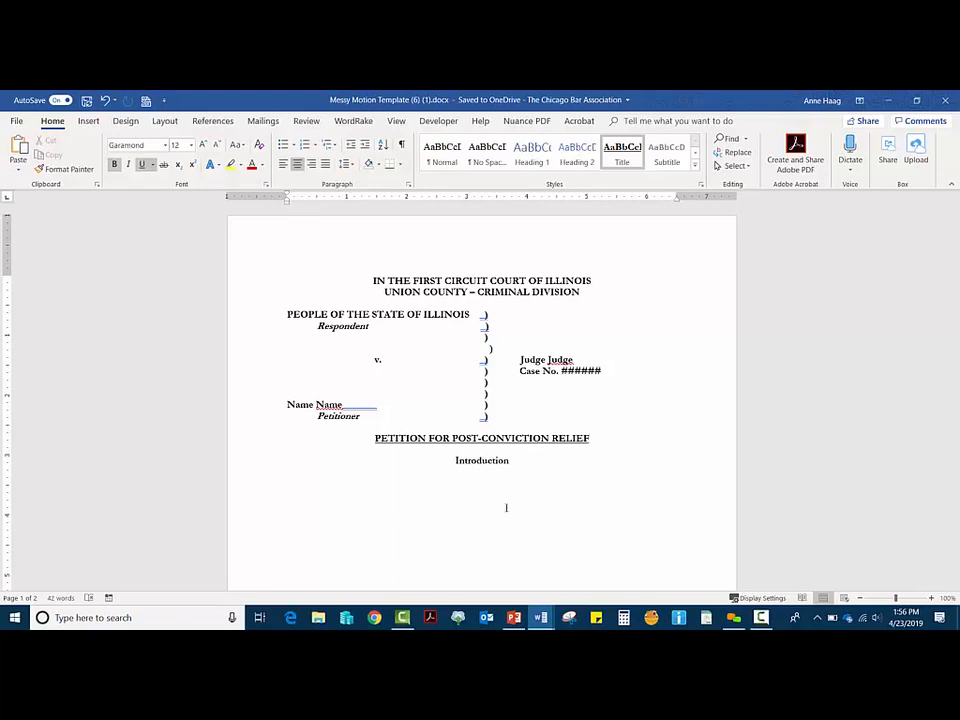
Step: Update Heading 1 to match the selected Introduction heading's formatting
left_click_drag(511, 461, 455, 461)
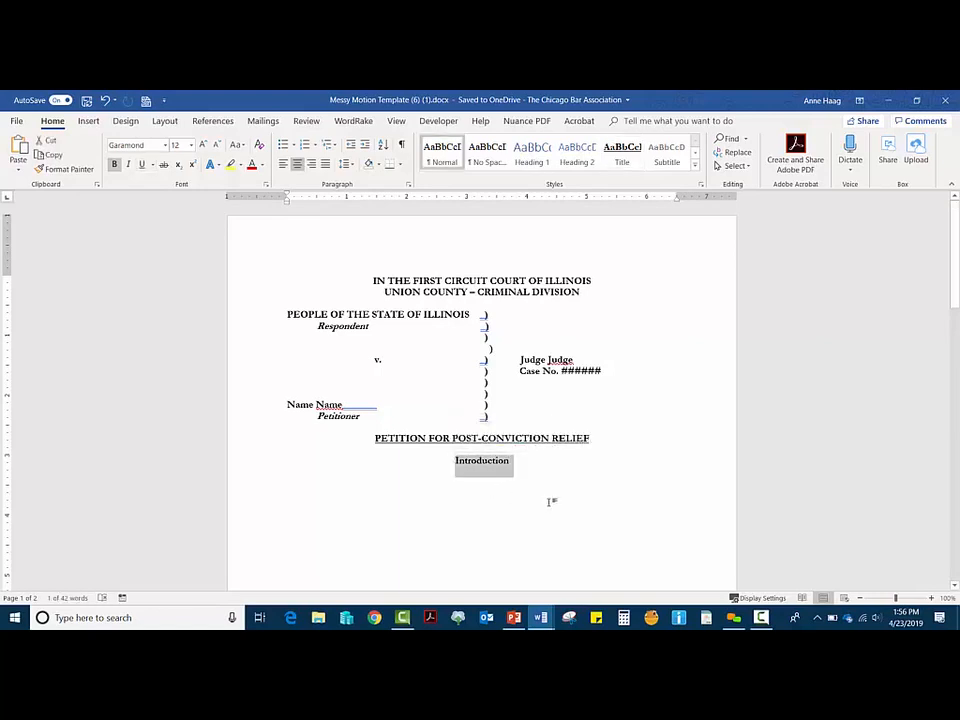
left_click(538, 158)
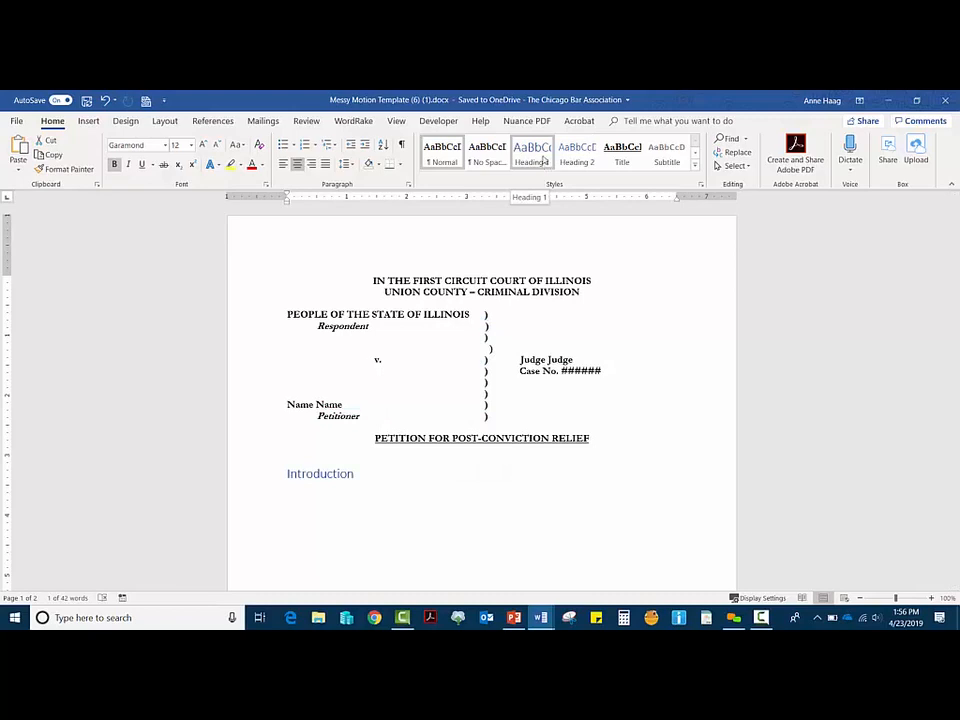
right_click(543, 160)
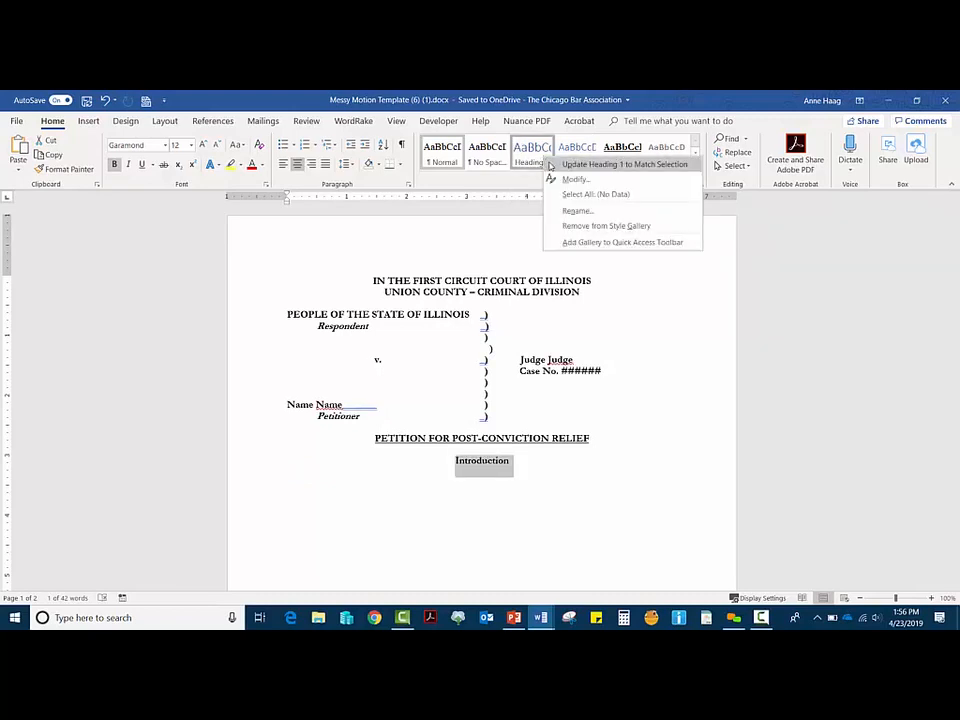
left_click(553, 165)
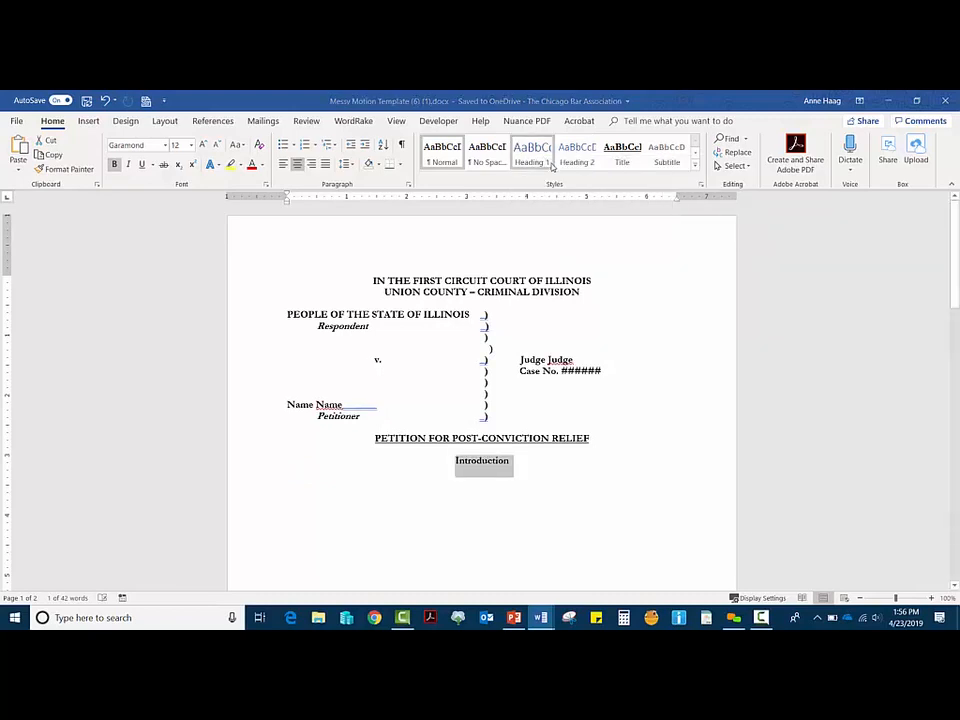
left_click(562, 452)
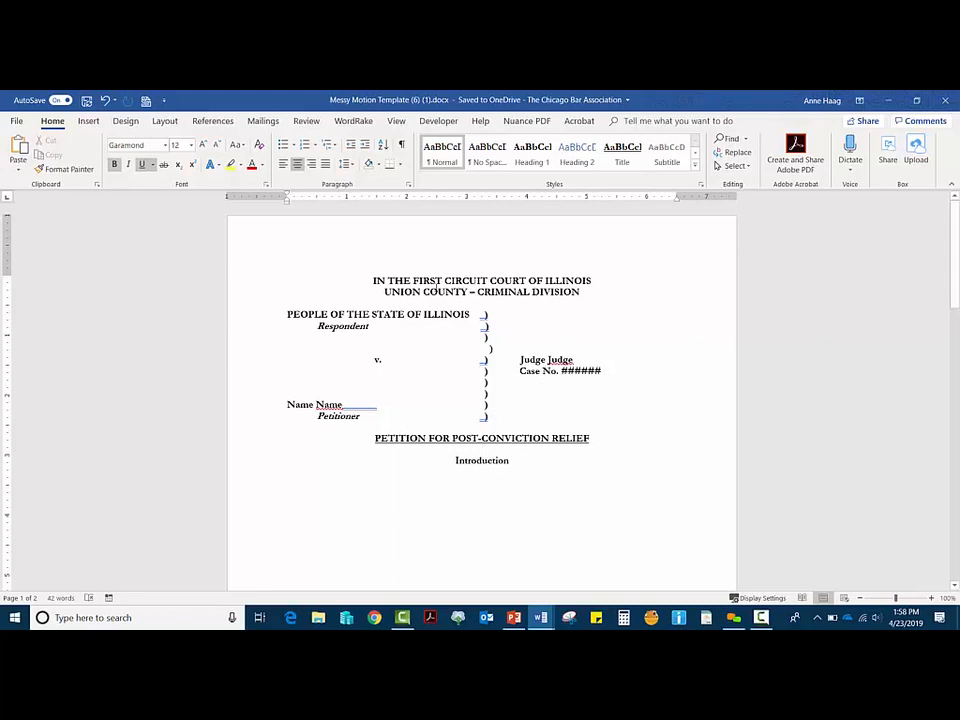
Step: Insert blank lines above PEOPLE OF THE STATE OF ILLINOIS and move up beneath the court heading
left_click(288, 314)
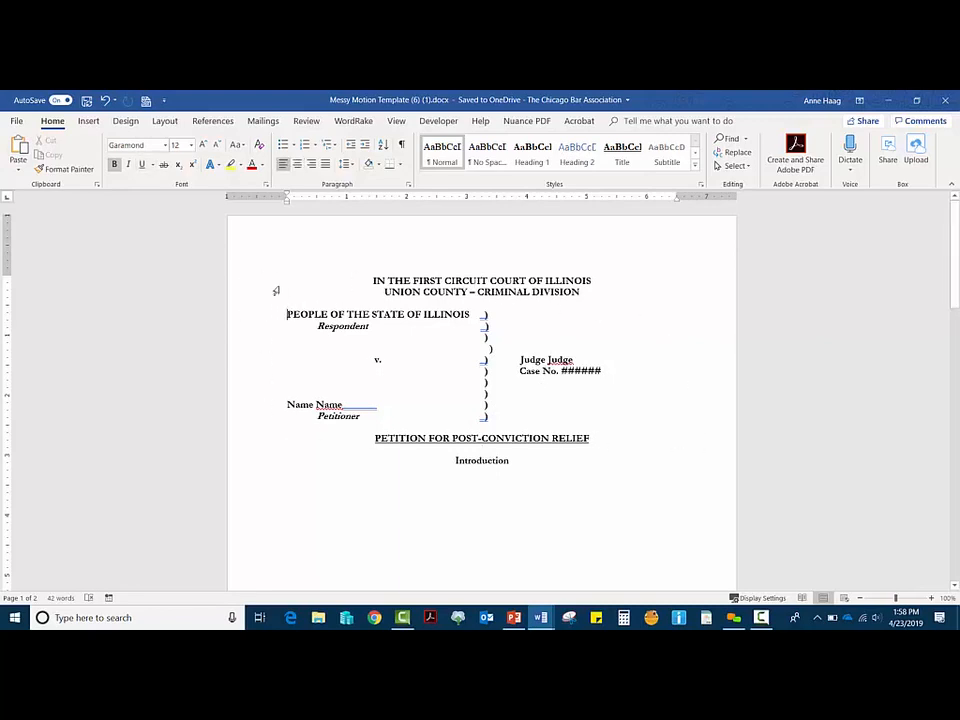
key("Return")
key("Return")
key("Return")
key("Return")
key("Return")
key("Return")
key("Return")
key("Return")
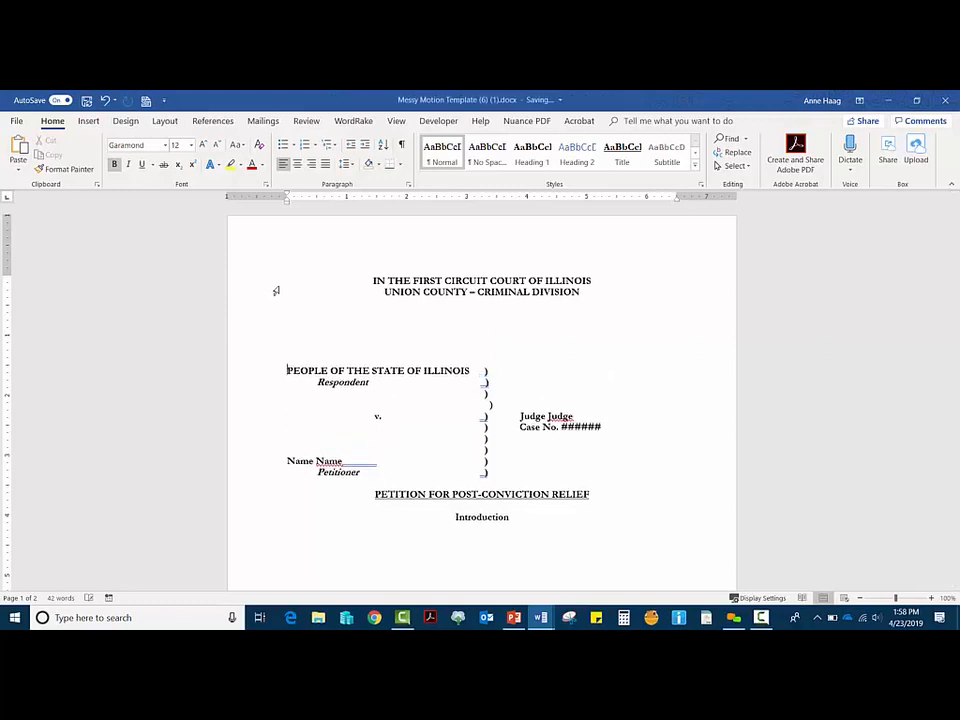
key("Up")
key("Up")
key("Up")
key("Up")
key("Up")
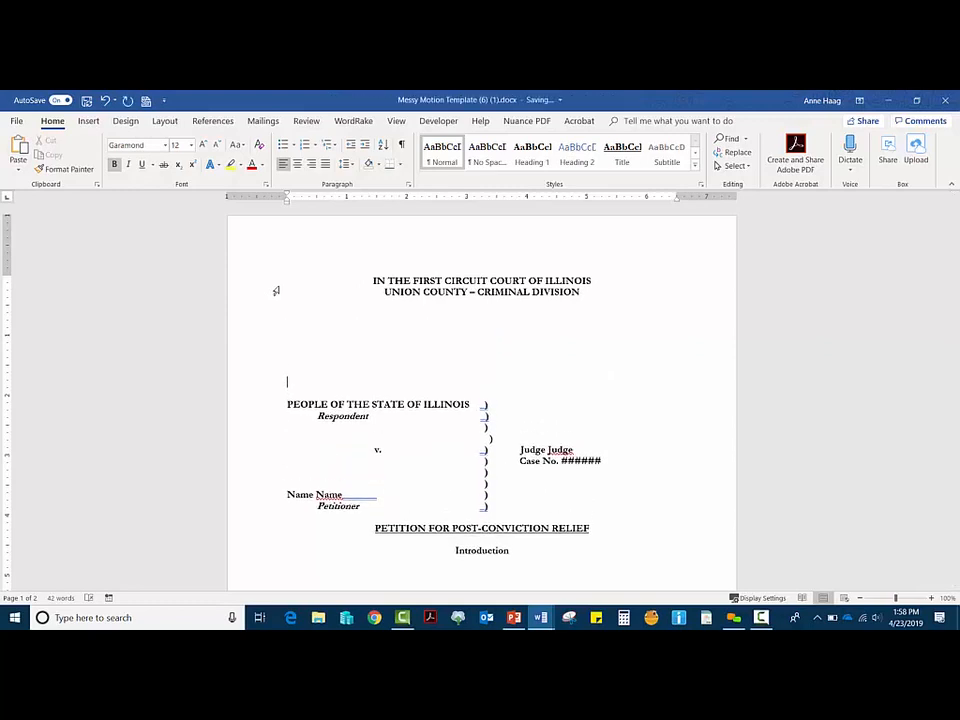
key("Up")
key("Up")
key("Up")
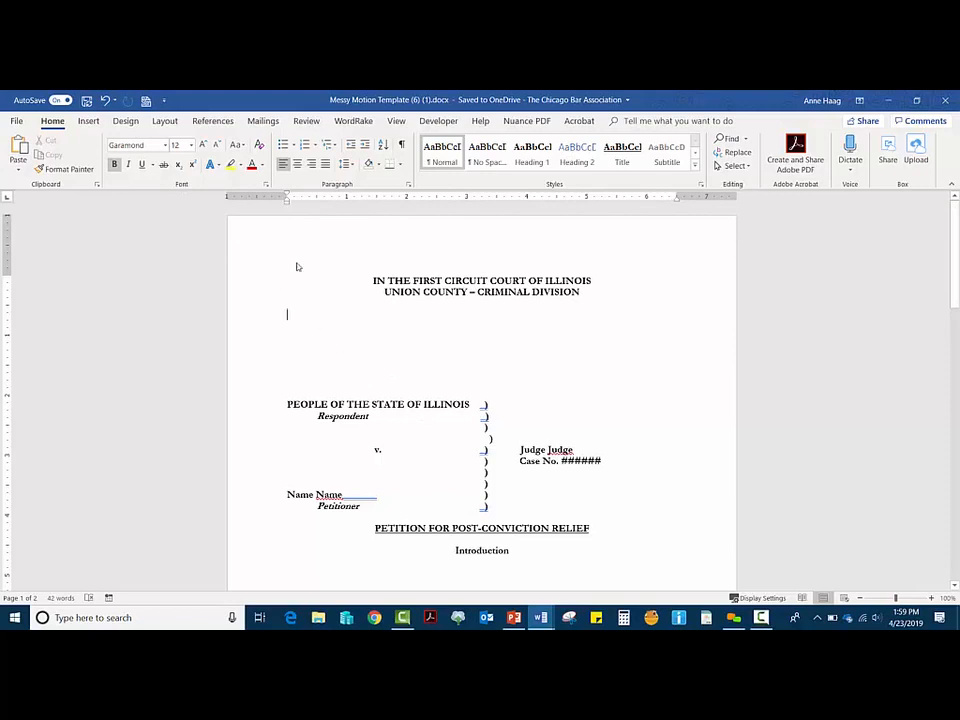
Step: Insert a 3-column by 8-row table from the Insert Table grid
left_click(88, 122)
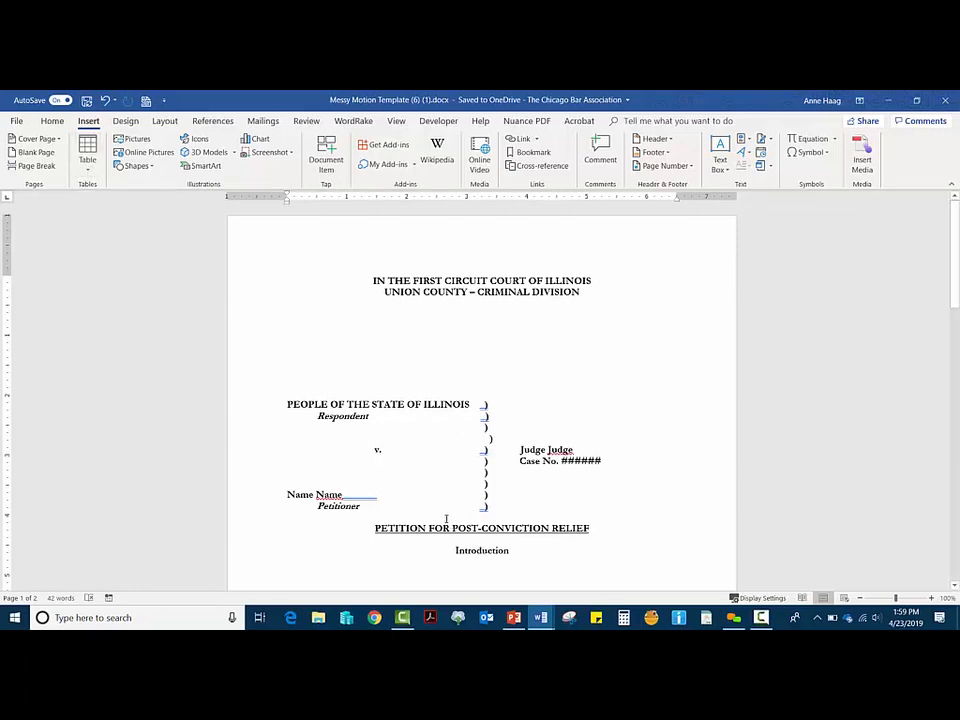
left_click(90, 165)
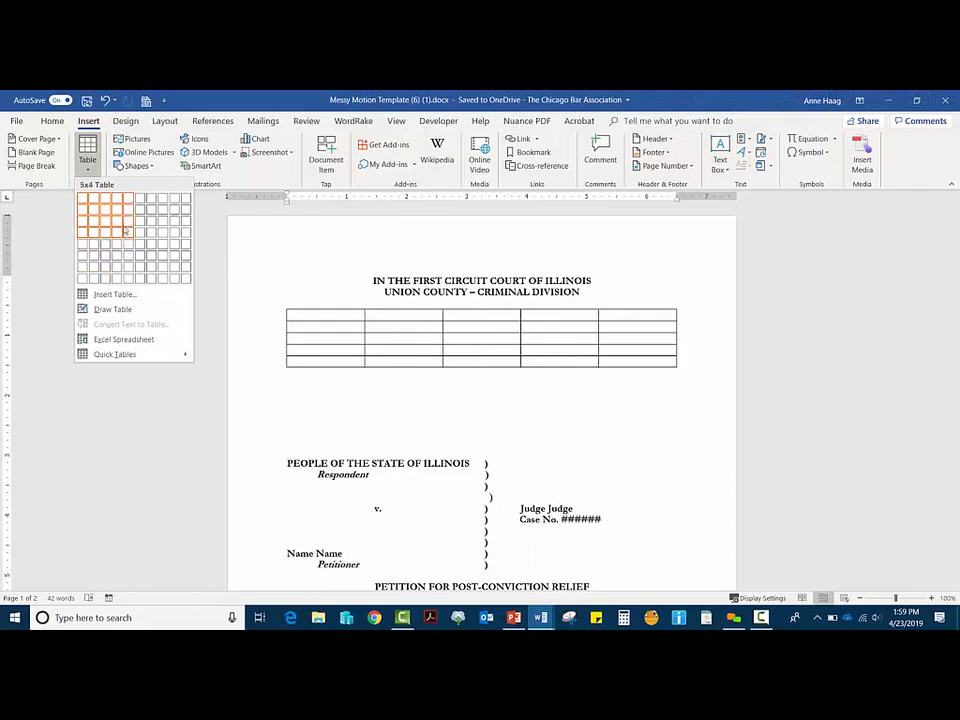
left_click(111, 284)
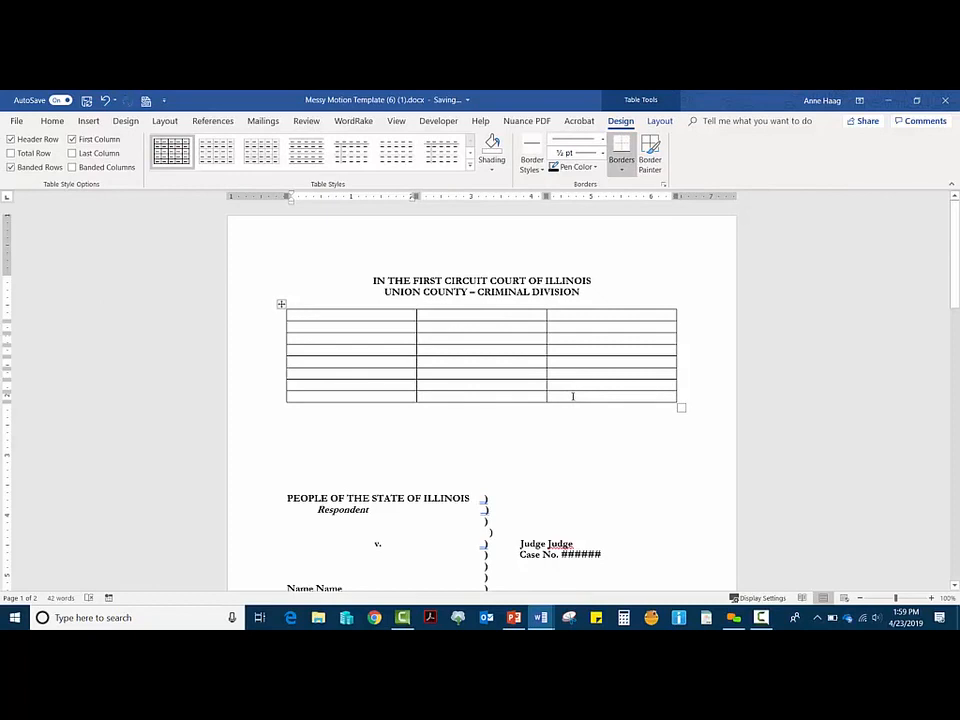
Step: Insert two rows below the table's last row with Insert Below
left_click(570, 397)
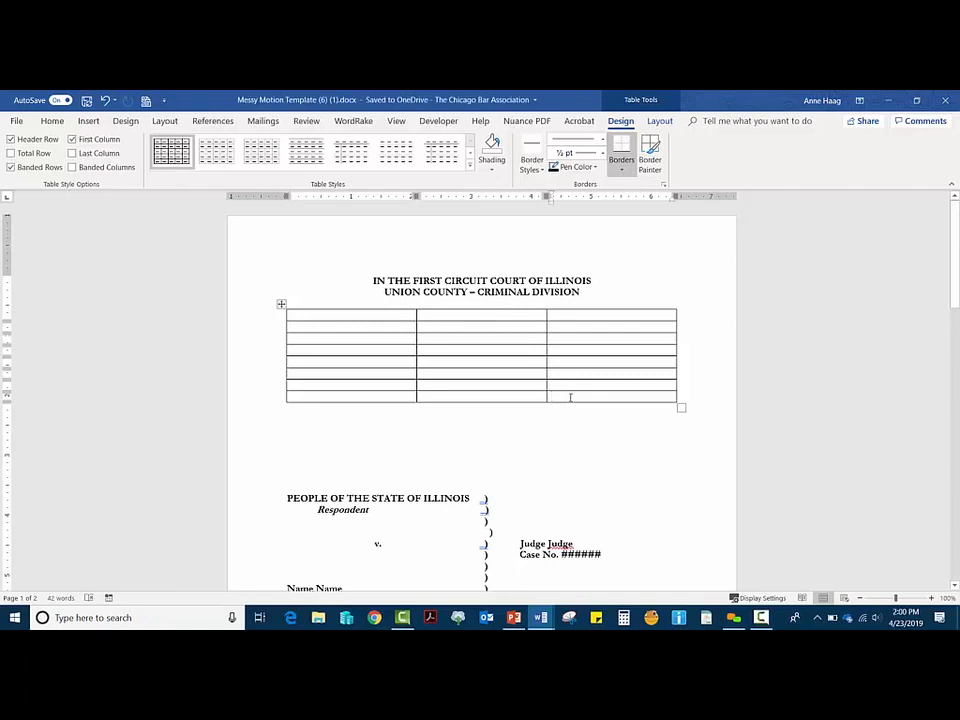
right_click(572, 397)
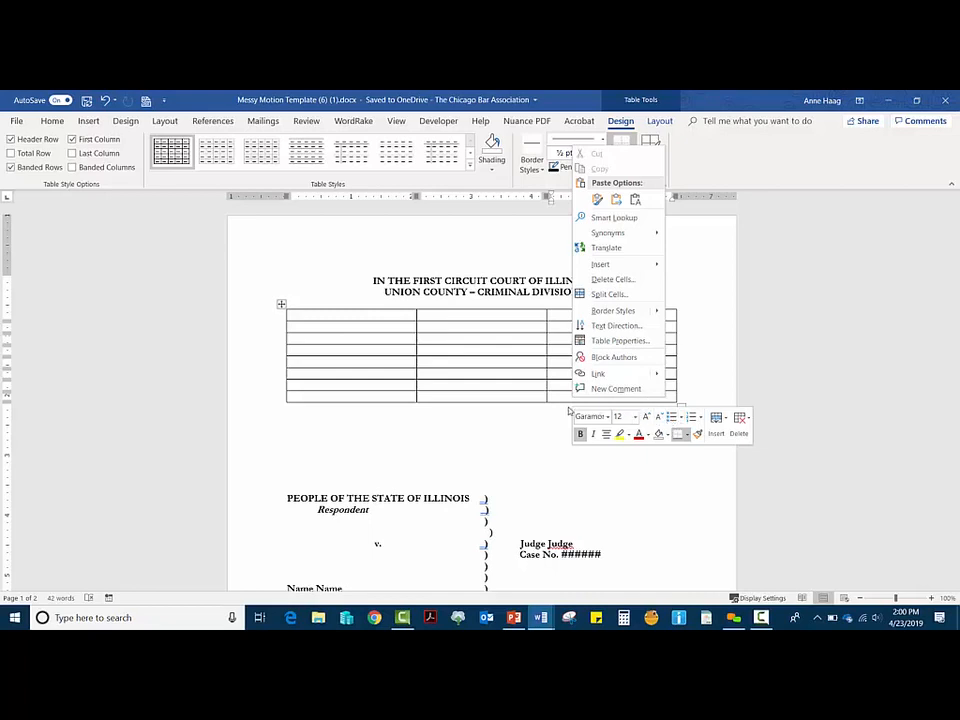
left_click(717, 430)
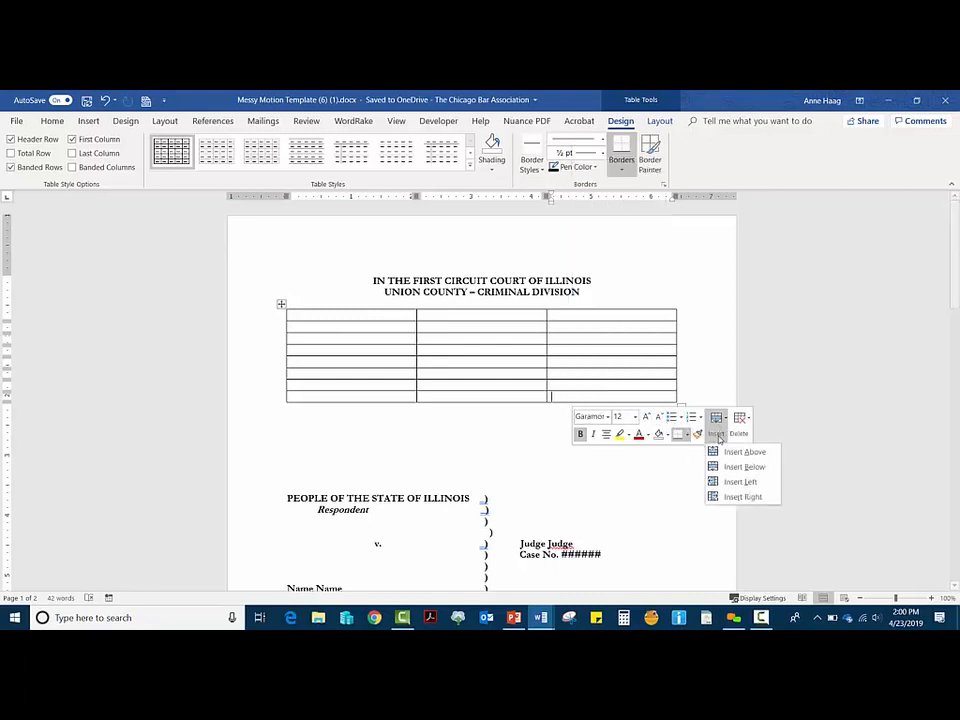
left_click(719, 467)
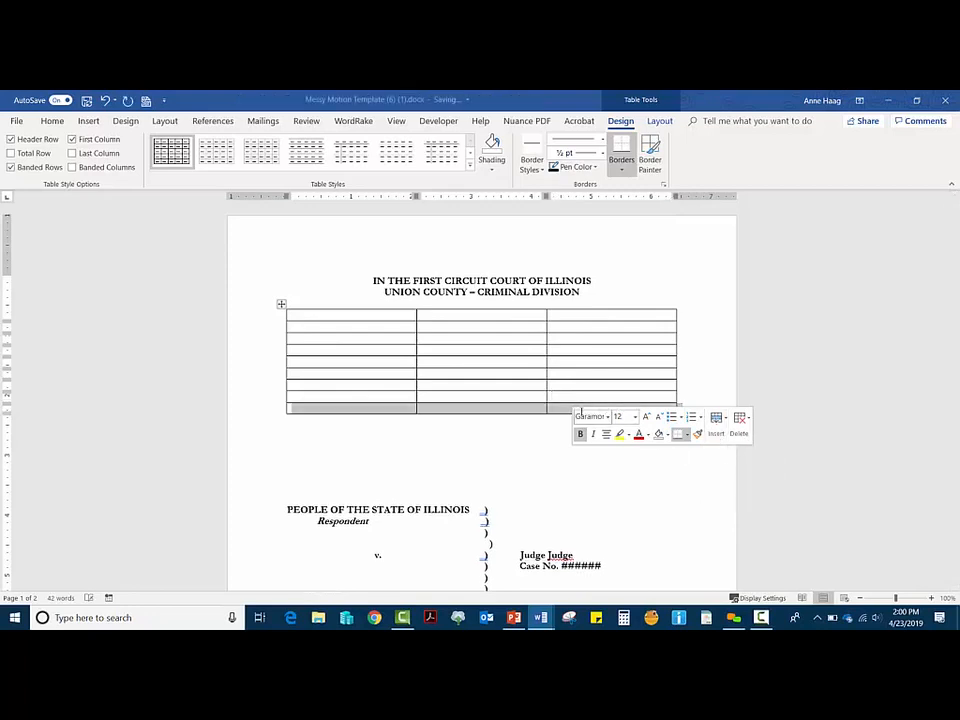
left_click(717, 428)
left_click(740, 466)
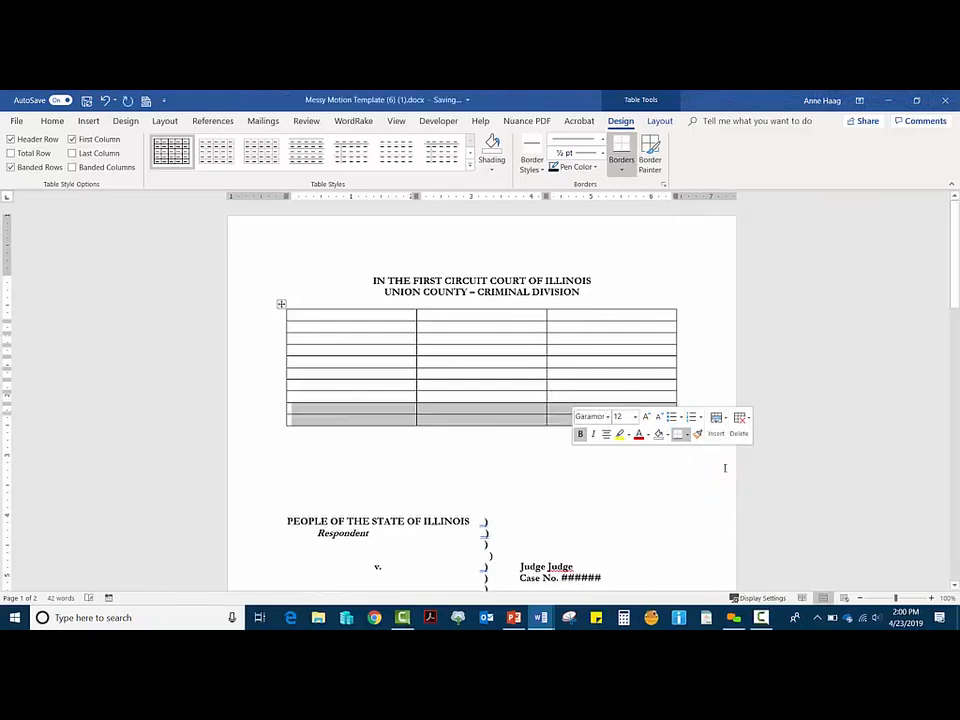
left_click(475, 421)
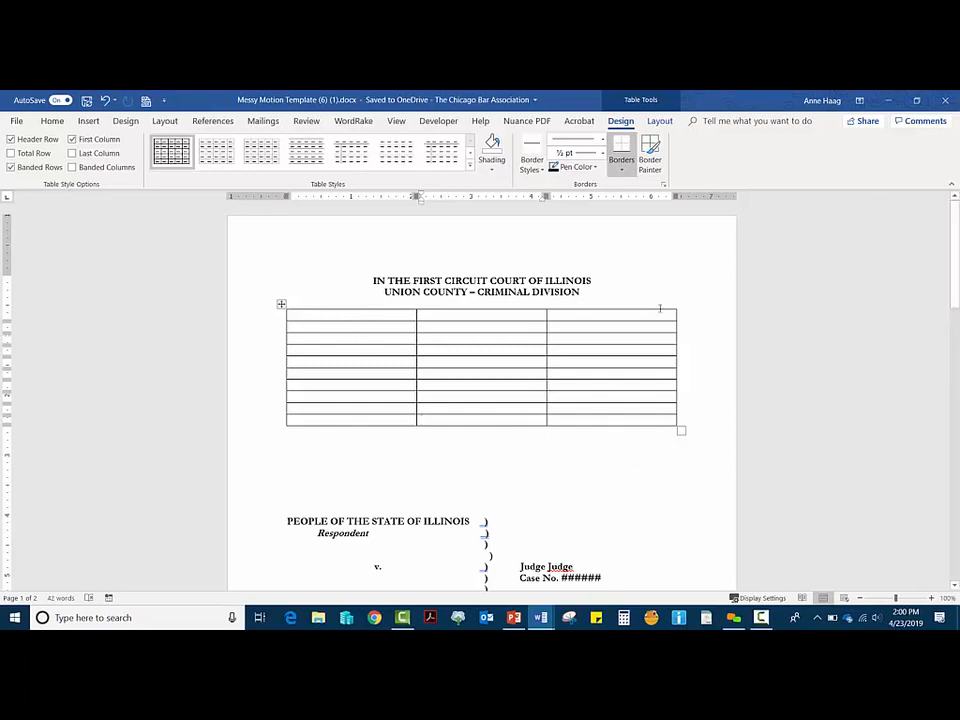
Step: Type ) in the top middle cell and paste it into rows three to five
type(")")
key("Tab")
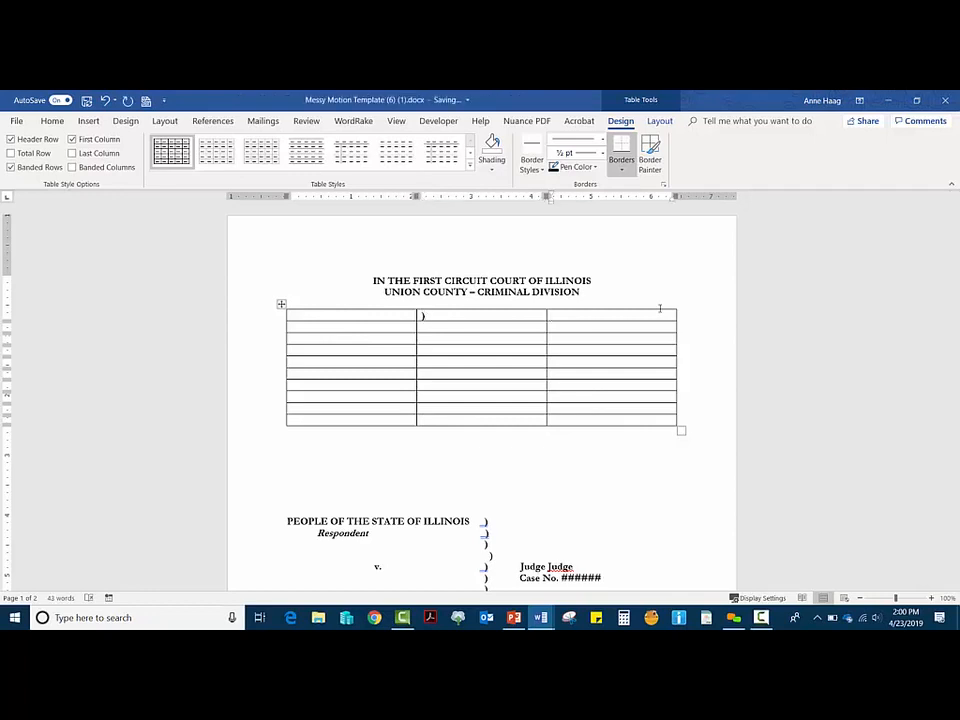
left_click(518, 327)
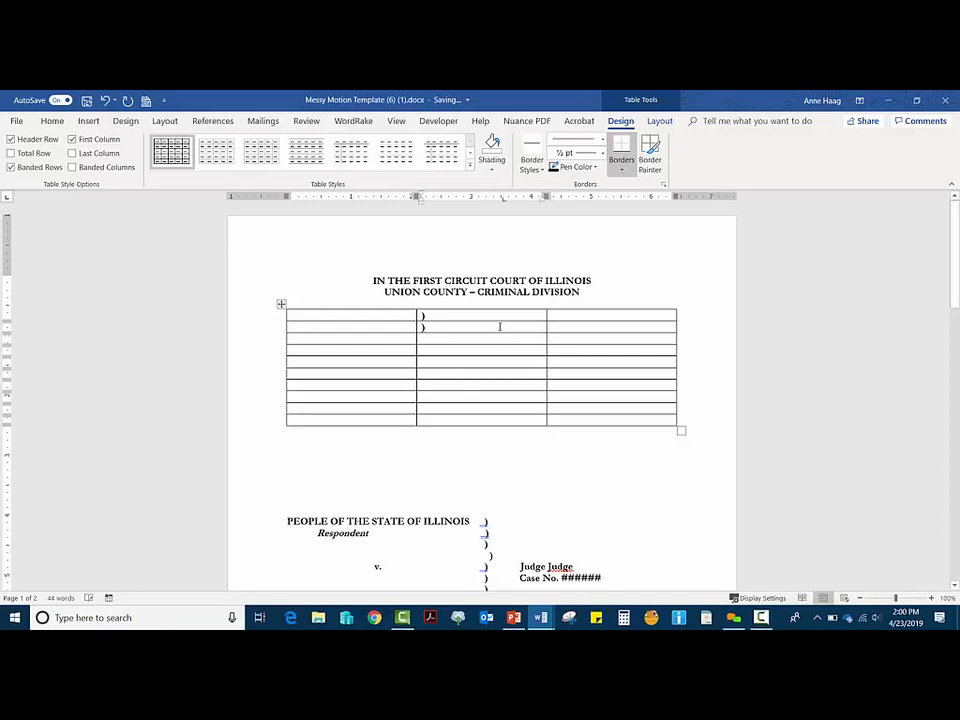
left_click_drag(501, 327, 438, 330)
key("ctrl+c")
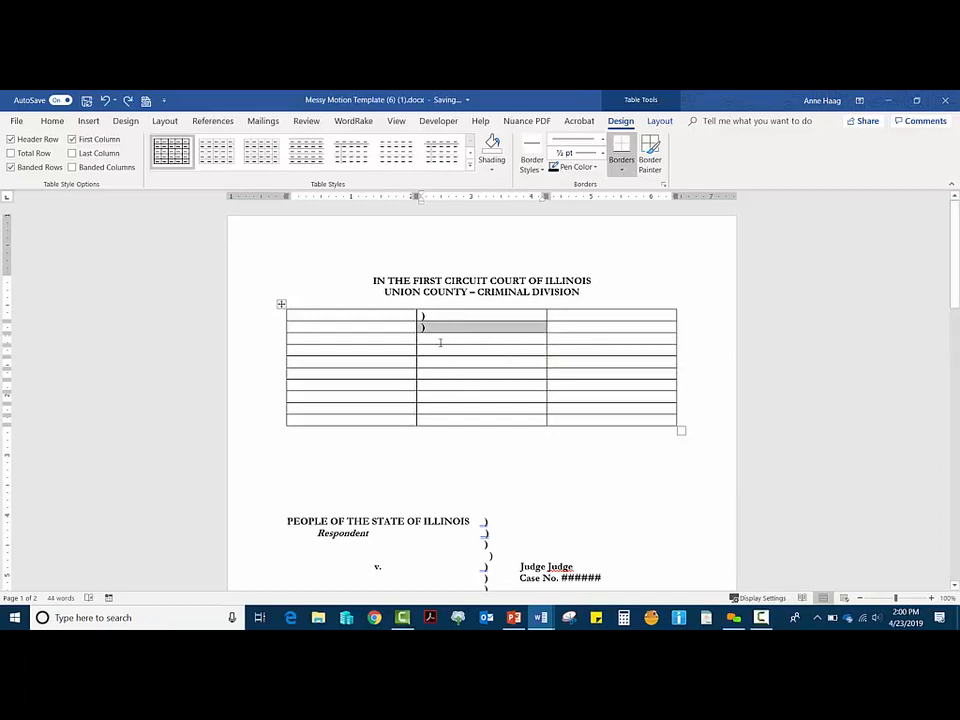
left_click(440, 342)
key("ctrl+v")
left_click(437, 352)
key("ctrl+v")
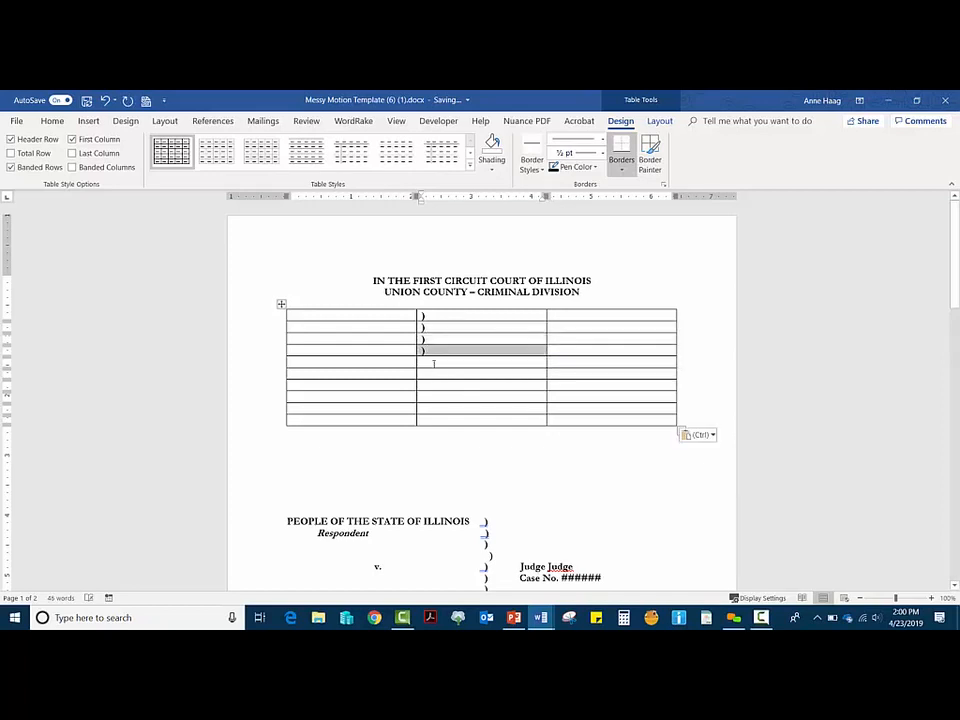
left_click(434, 363)
key("ctrl+v")
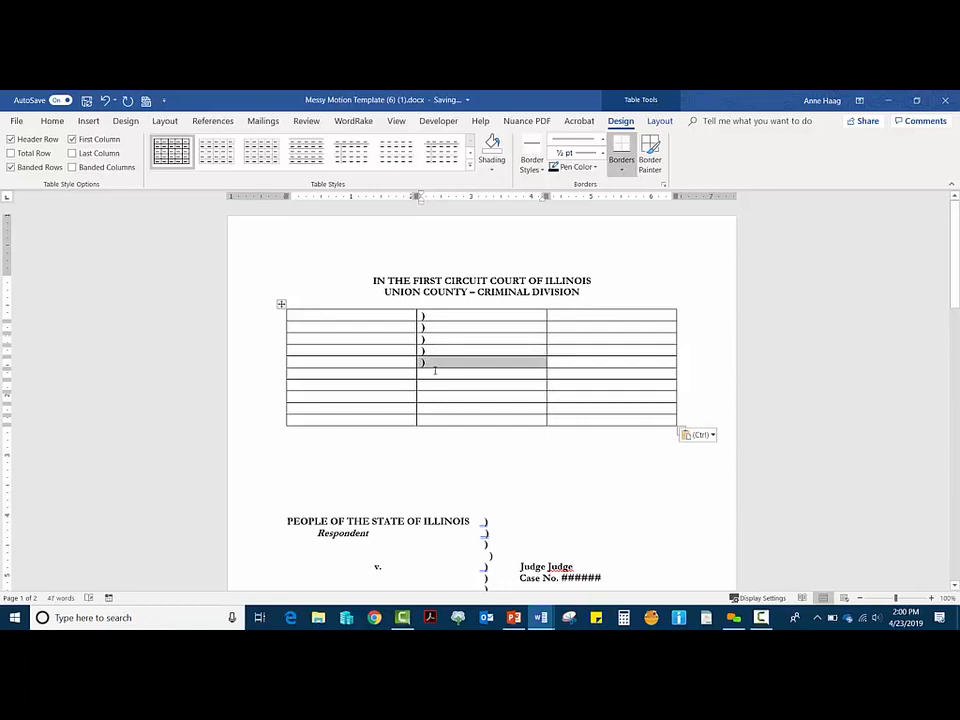
Step: Paste ) into the middle cells of rows six through ten
left_click(435, 373)
key("ctrl+v")
left_click(435, 387)
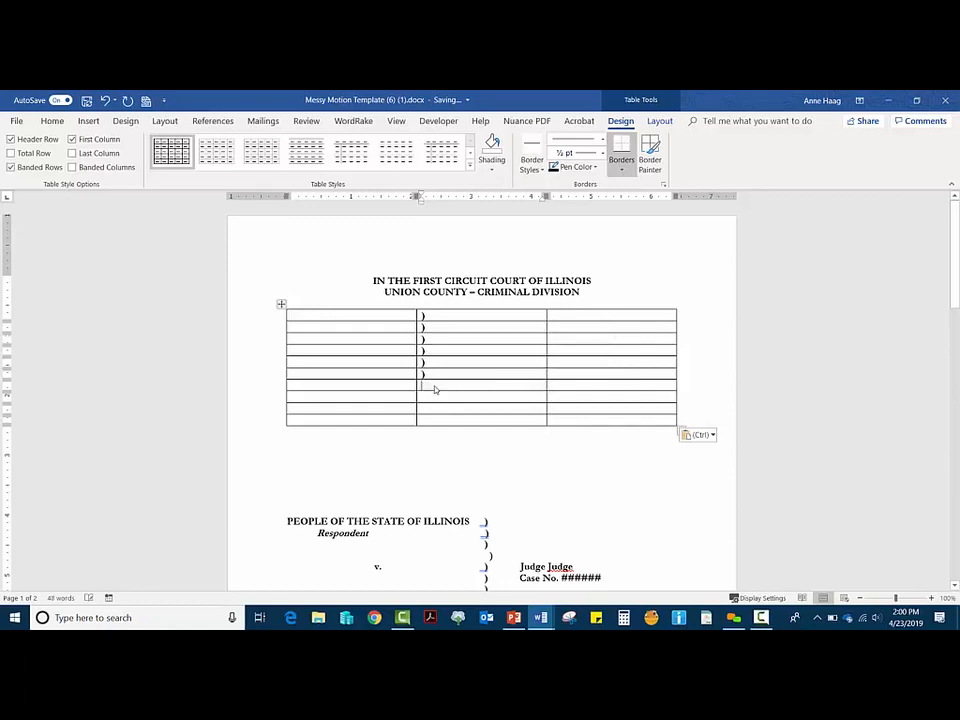
key("ctrl+v")
left_click(435, 409)
key("ctrl+v")
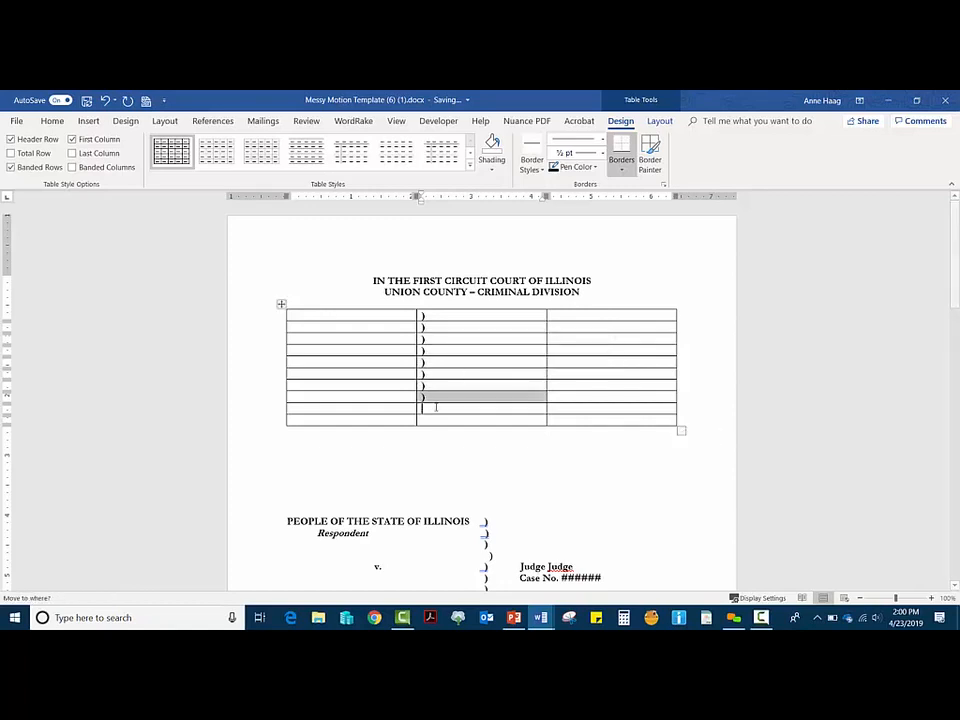
left_click(435, 420)
key("ctrl+v")
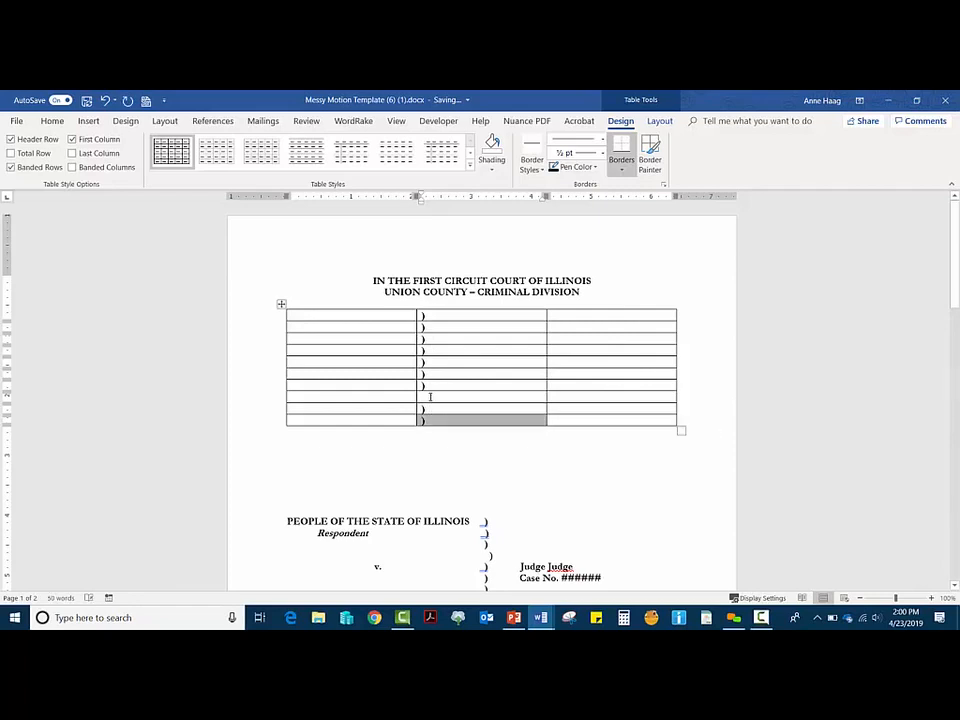
left_click(430, 399)
key("ctrl+v")
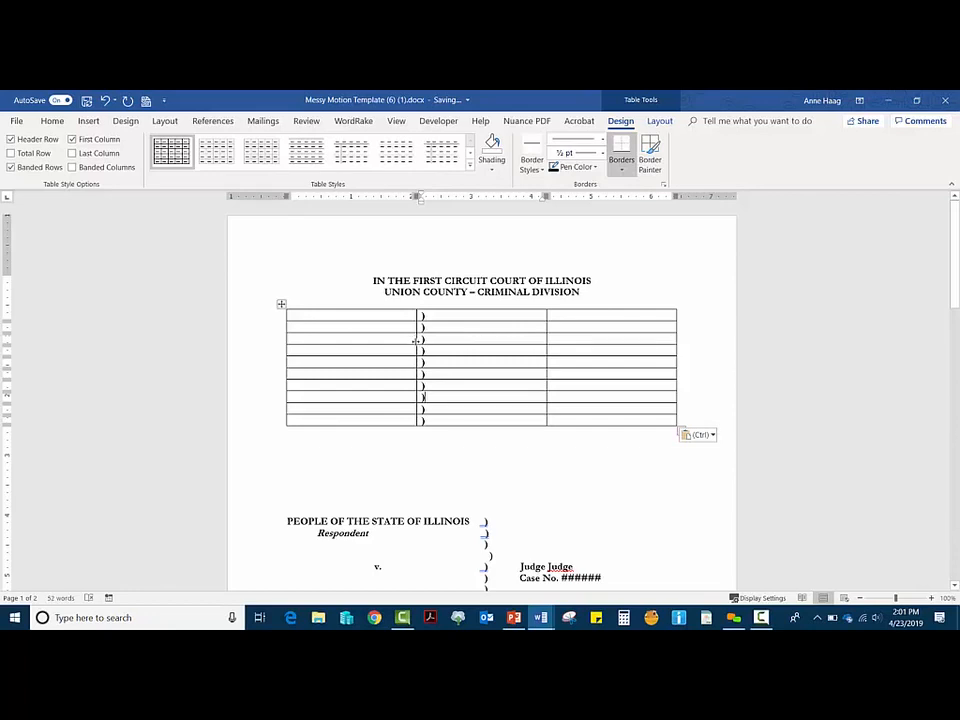
Step: Copy PEOPLE OF THE STATE OF ILLINOIS and Respondent into the table's first two rows
scroll(415, 341, "down", 3)
triple_click(437, 432)
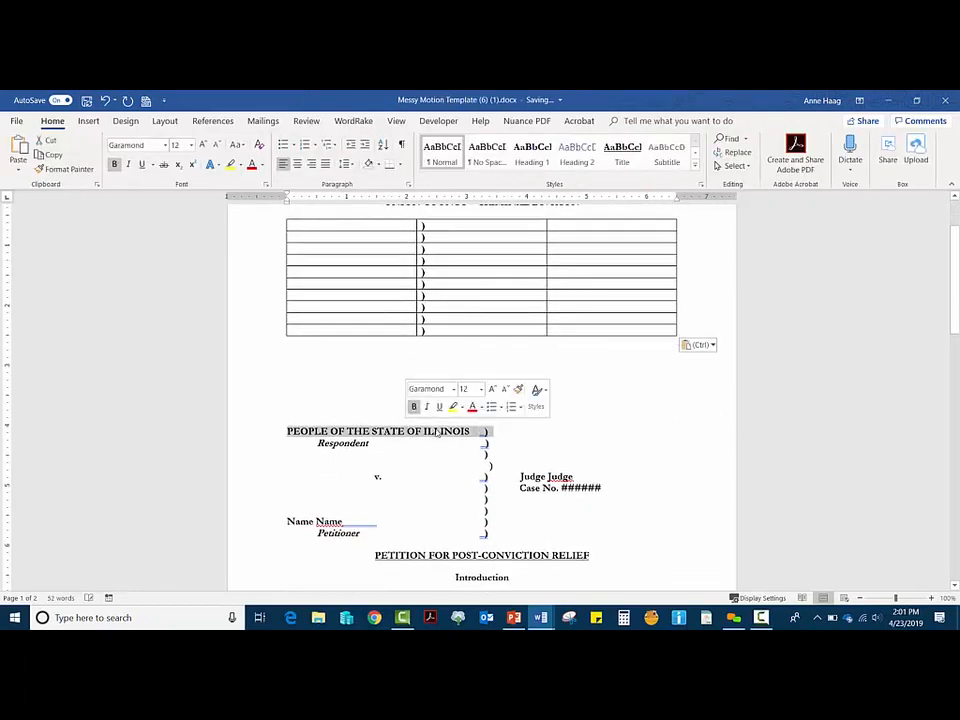
left_click_drag(484, 432, 298, 432)
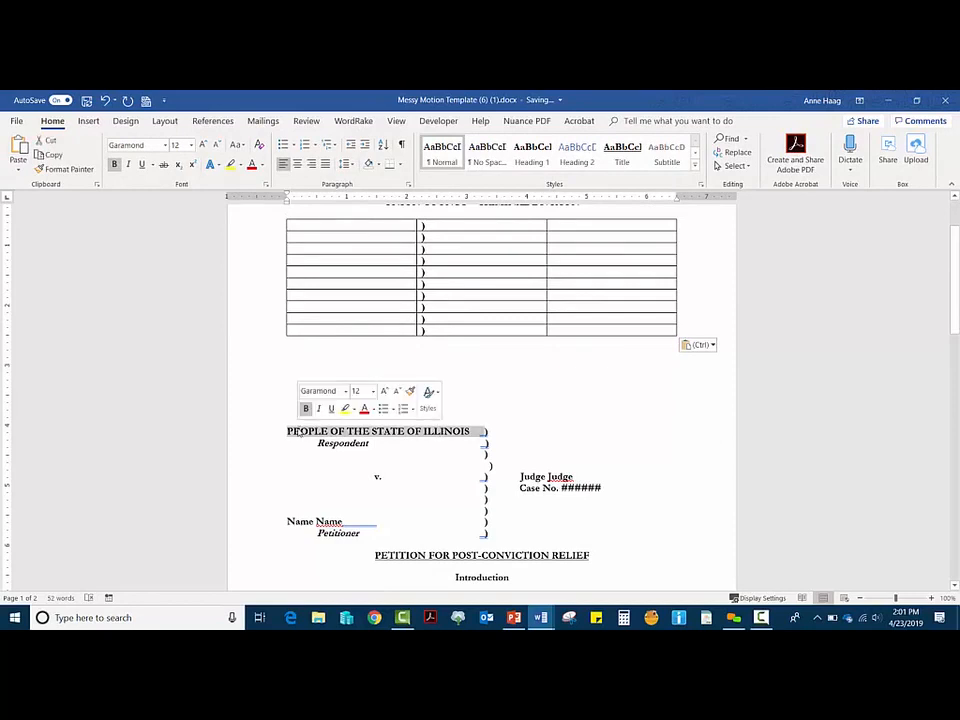
key("ctrl+c")
left_click(334, 224)
key("ctrl+v")
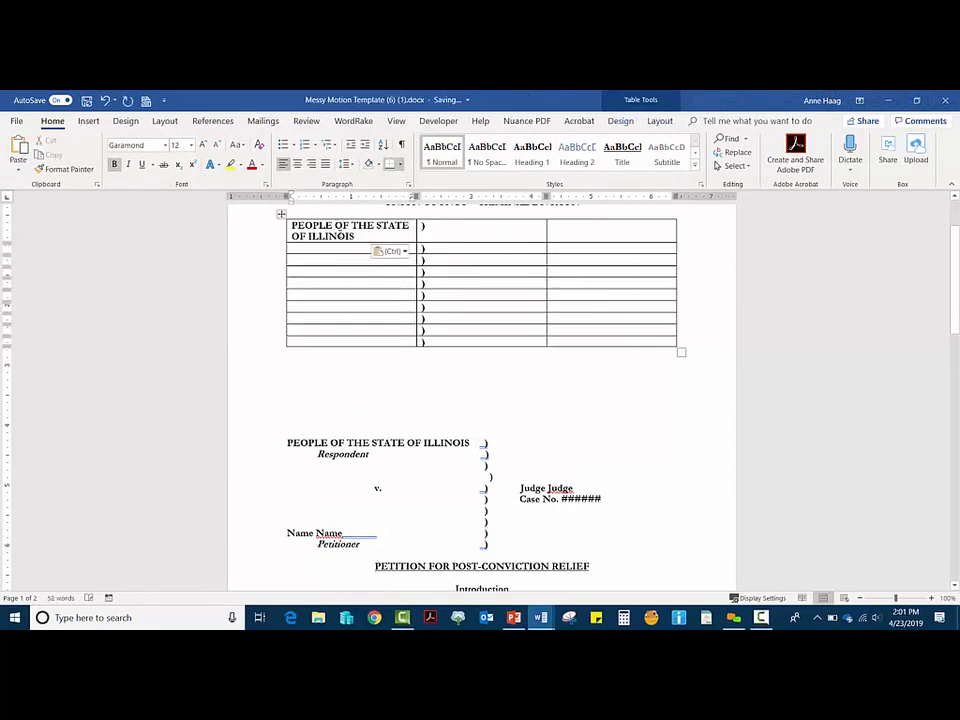
left_click_drag(371, 454, 318, 454)
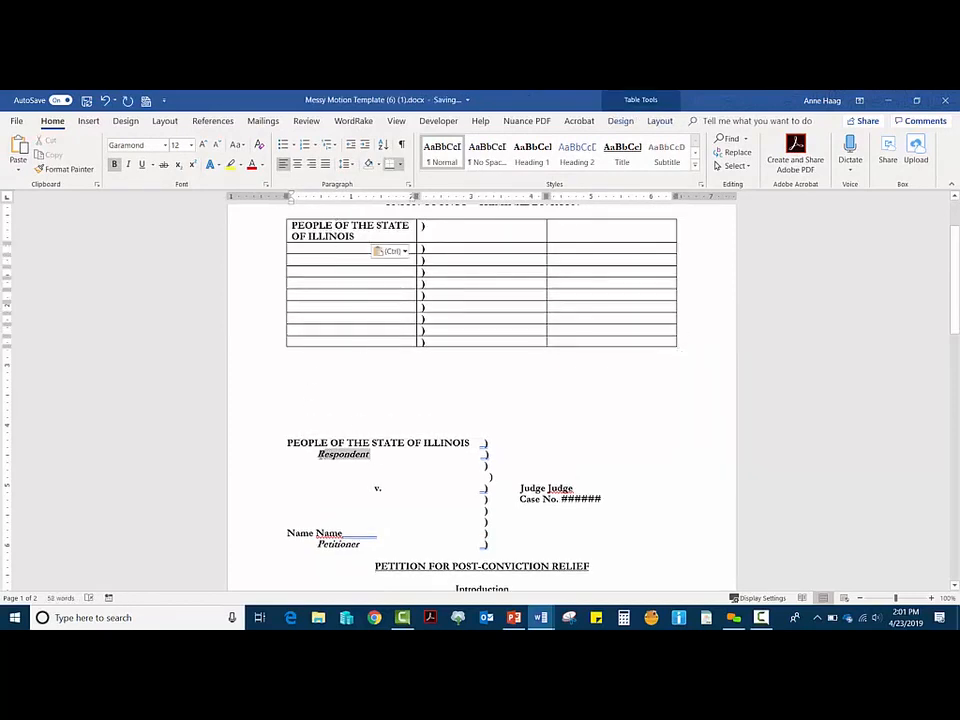
key("ctrl+c")
left_click(302, 248)
key("ctrl+v")
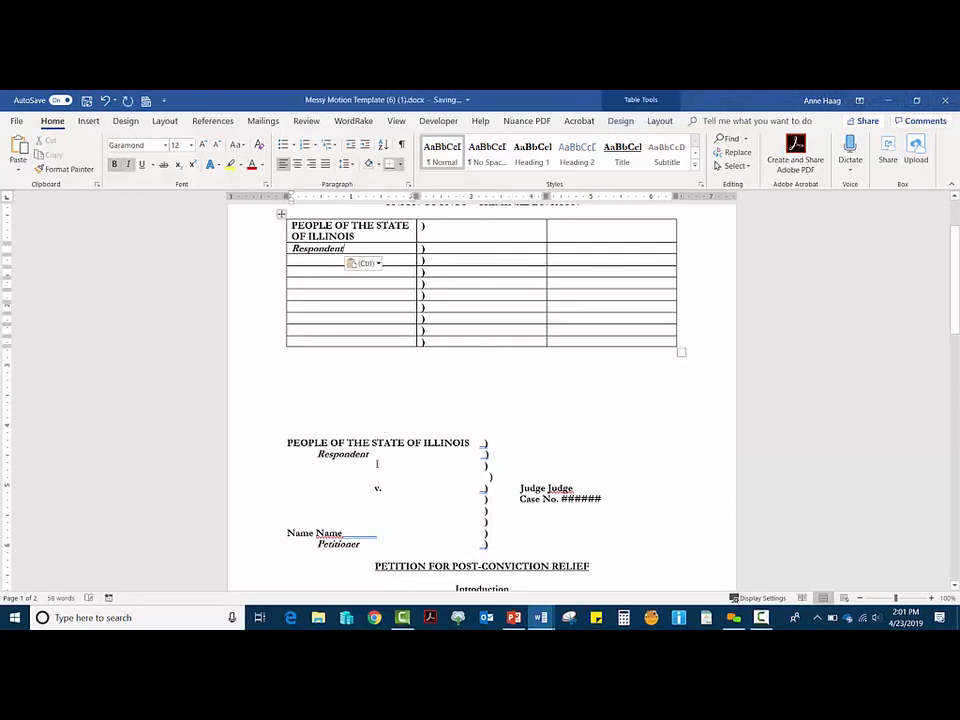
Step: Copy v. into the fifth row and Name Name into the second-to-last row
left_click_drag(388, 488, 287, 488)
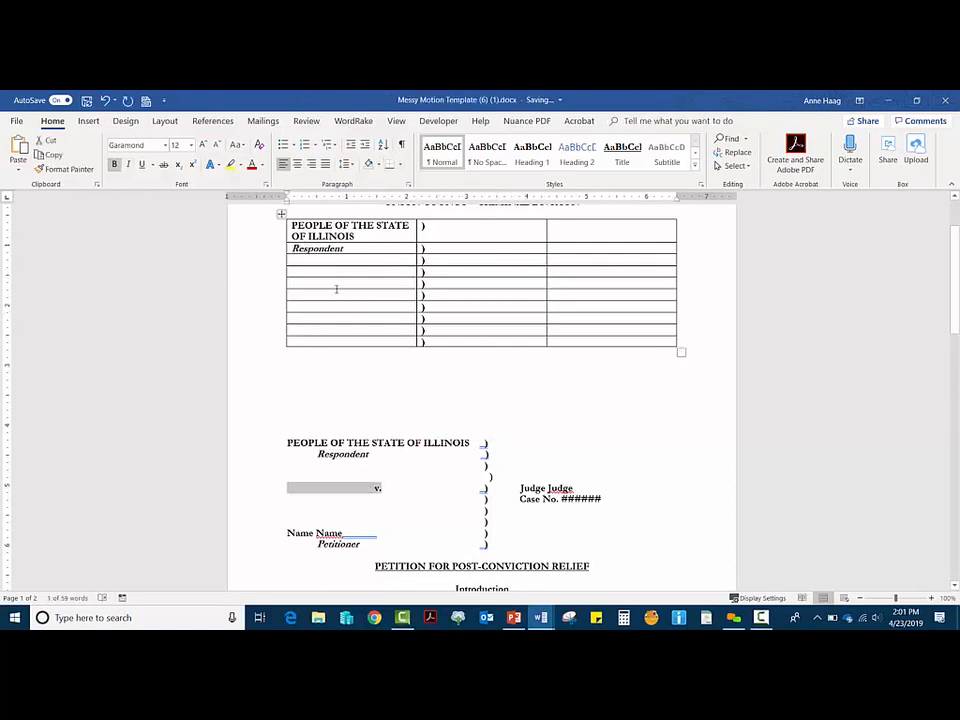
key("ctrl+c")
left_click(337, 286)
key("ctrl+v")
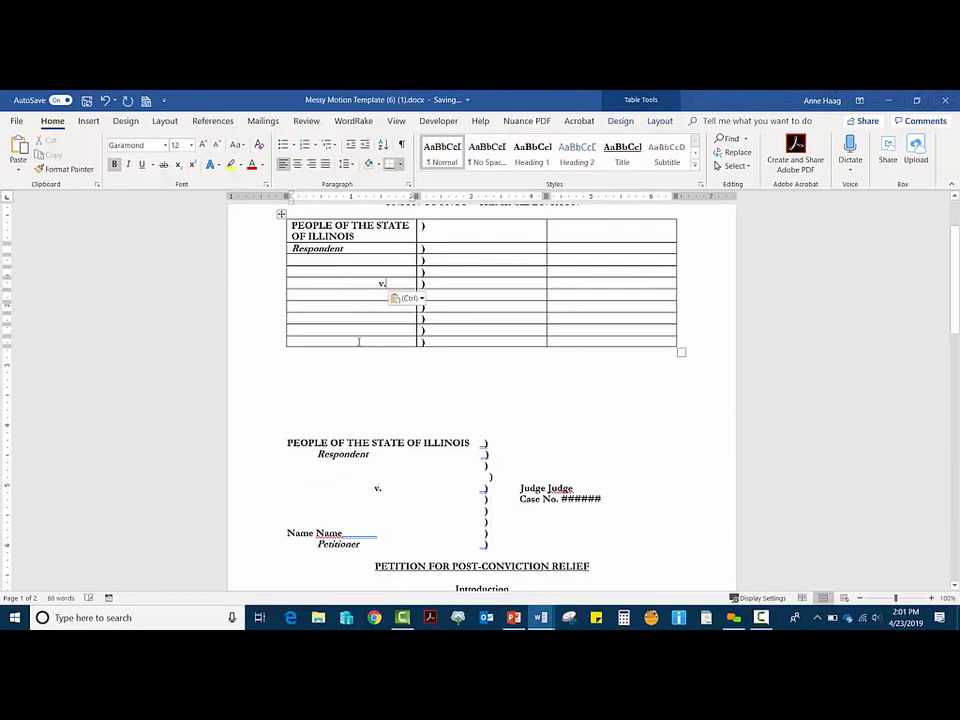
left_click_drag(376, 521, 274, 523)
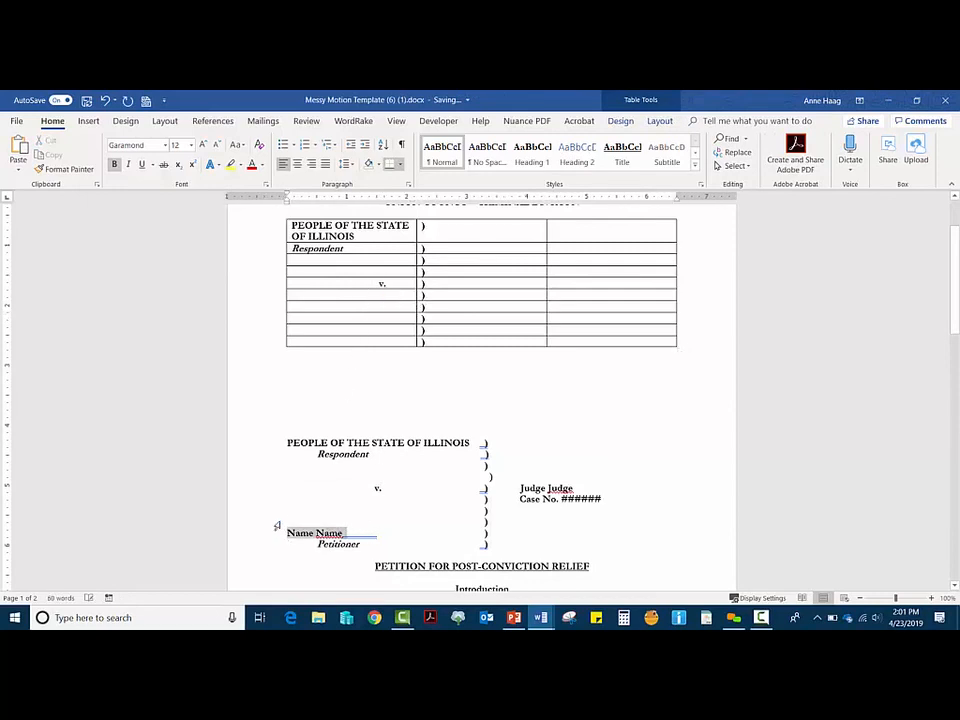
key("ctrl+c")
left_click(315, 328)
key("ctrl+v")
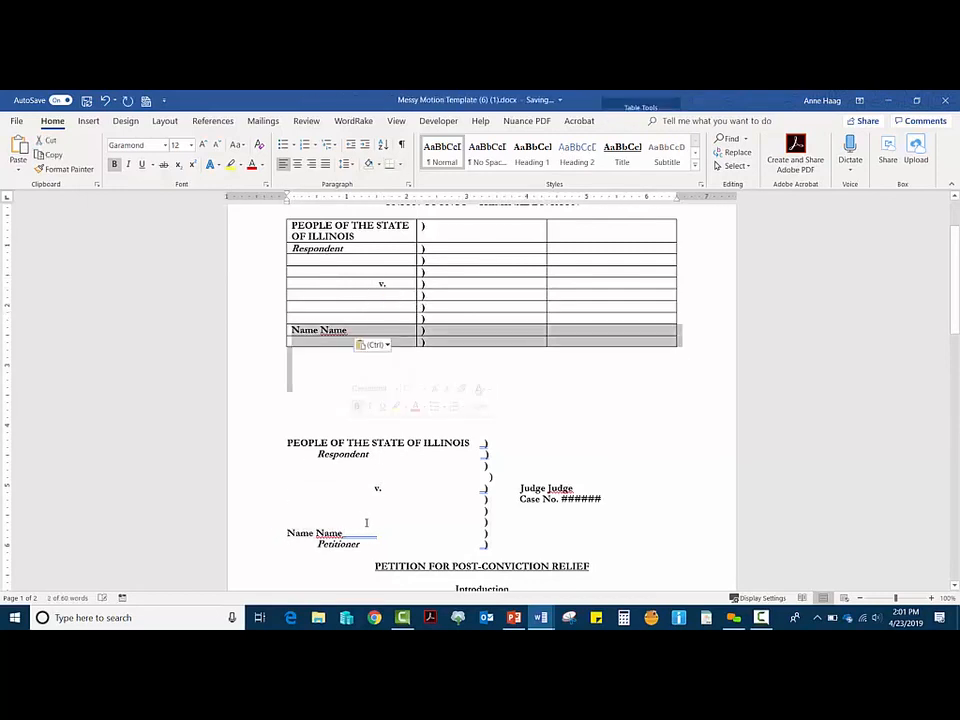
Step: Copy the Petitioner label into the table's last row
left_click_drag(364, 544, 317, 545)
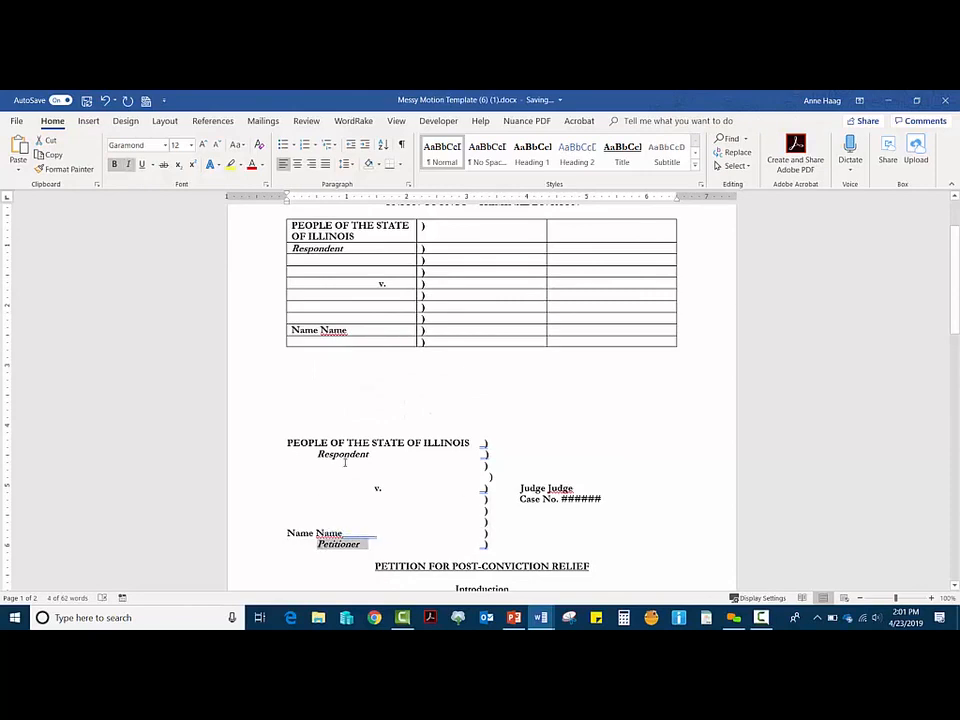
key("ctrl+c")
key("ctrl+v")
left_click(333, 343)
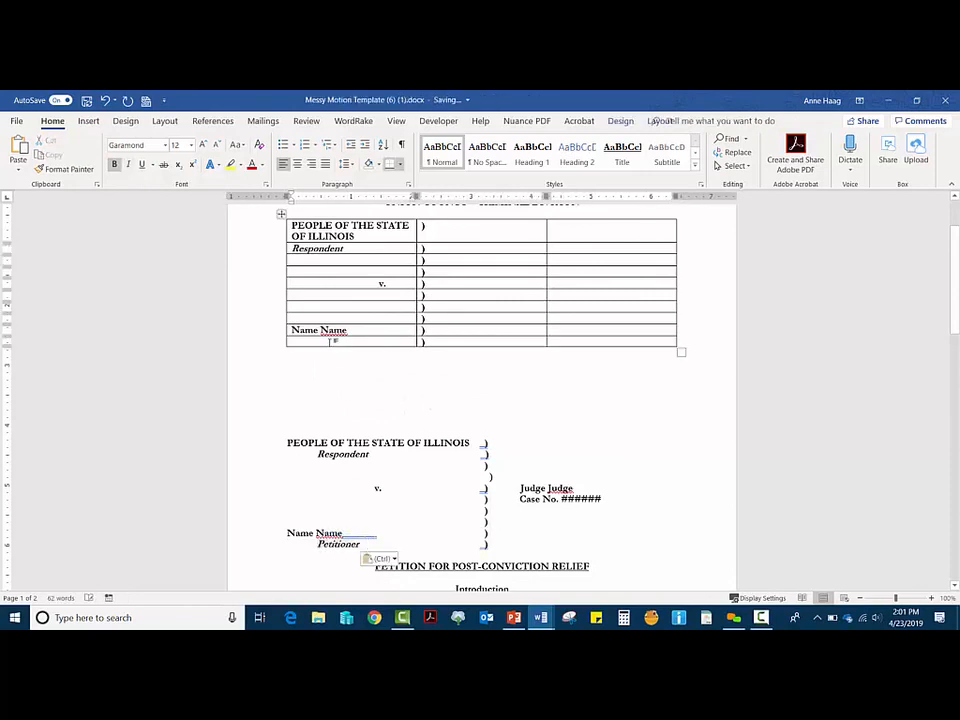
key("ctrl+v")
Step: Paste Judge Judge and Case No. ###### into the right column, then select the old caption
left_click_drag(574, 488, 520, 489)
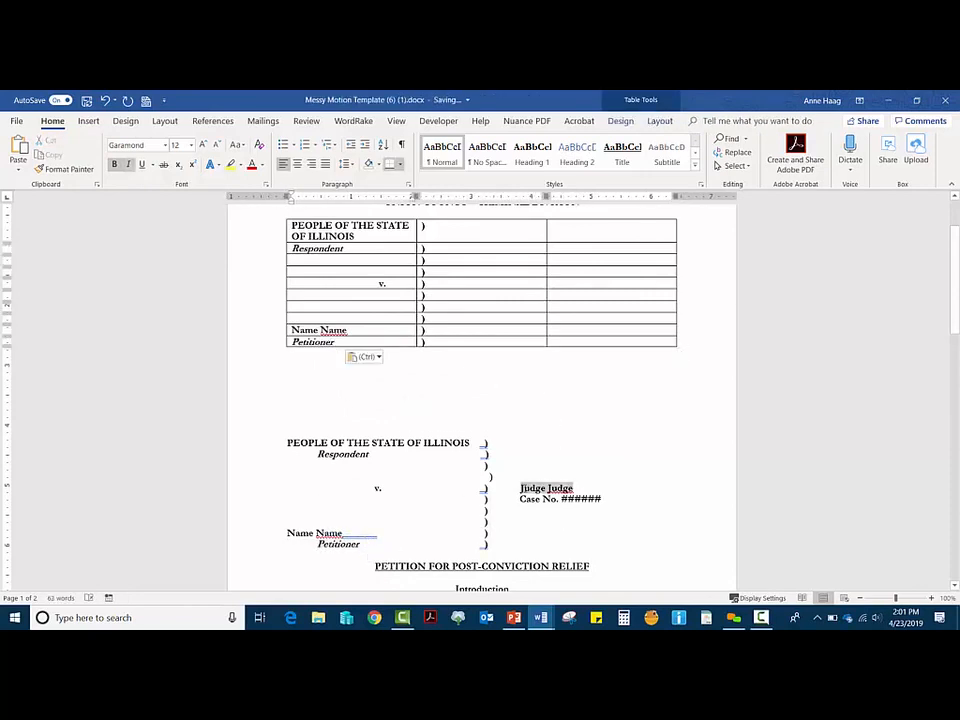
key("ctrl+c")
left_click(581, 283)
key("ctrl+v")
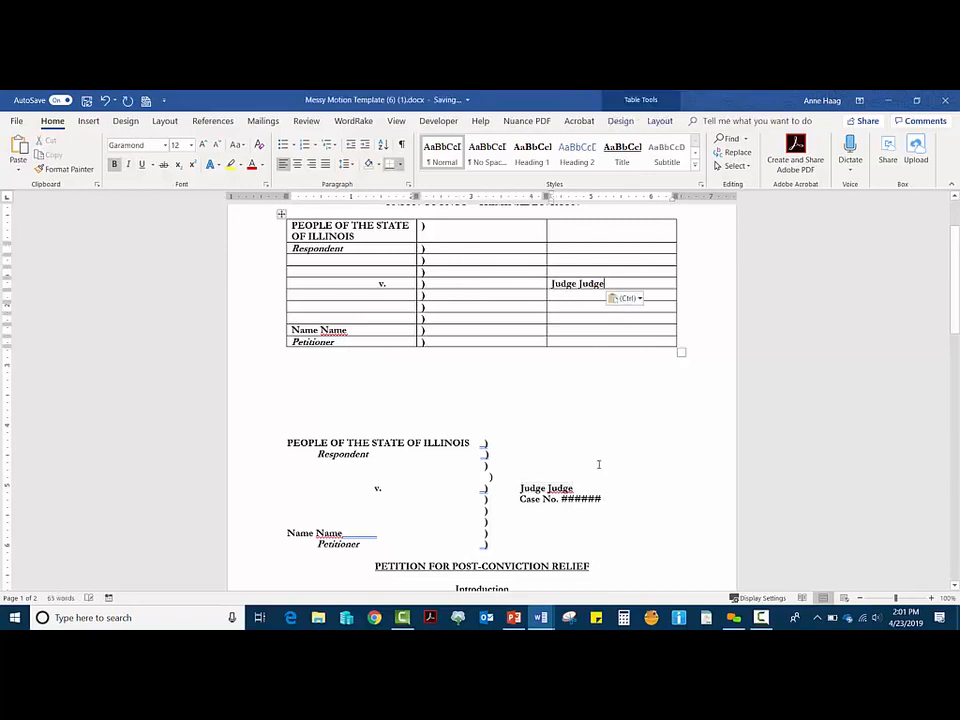
left_click(608, 297)
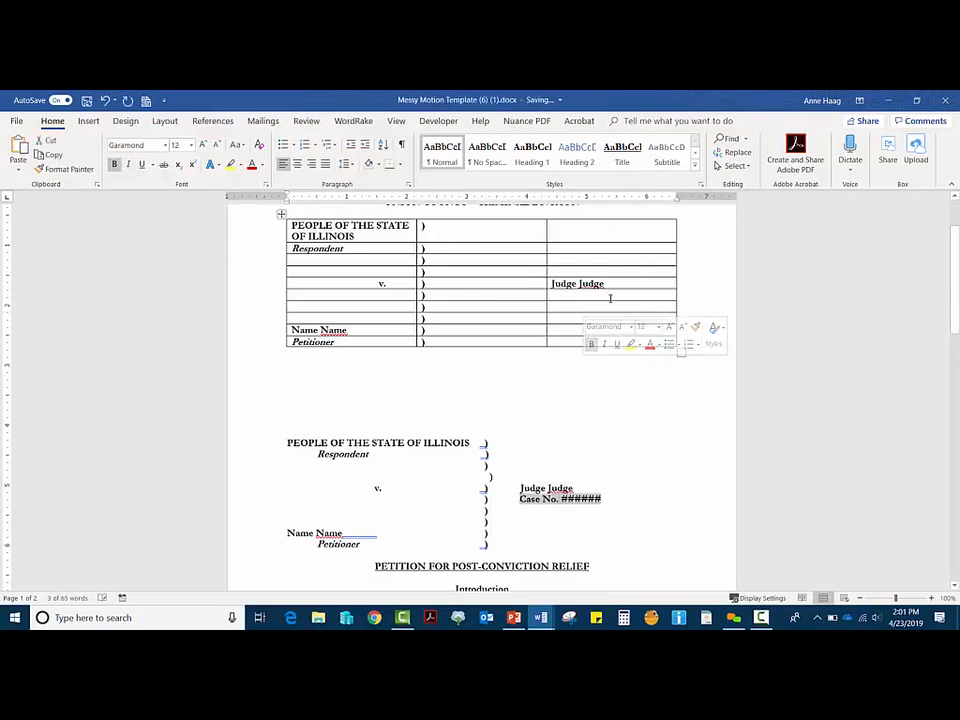
key("ctrl+v")
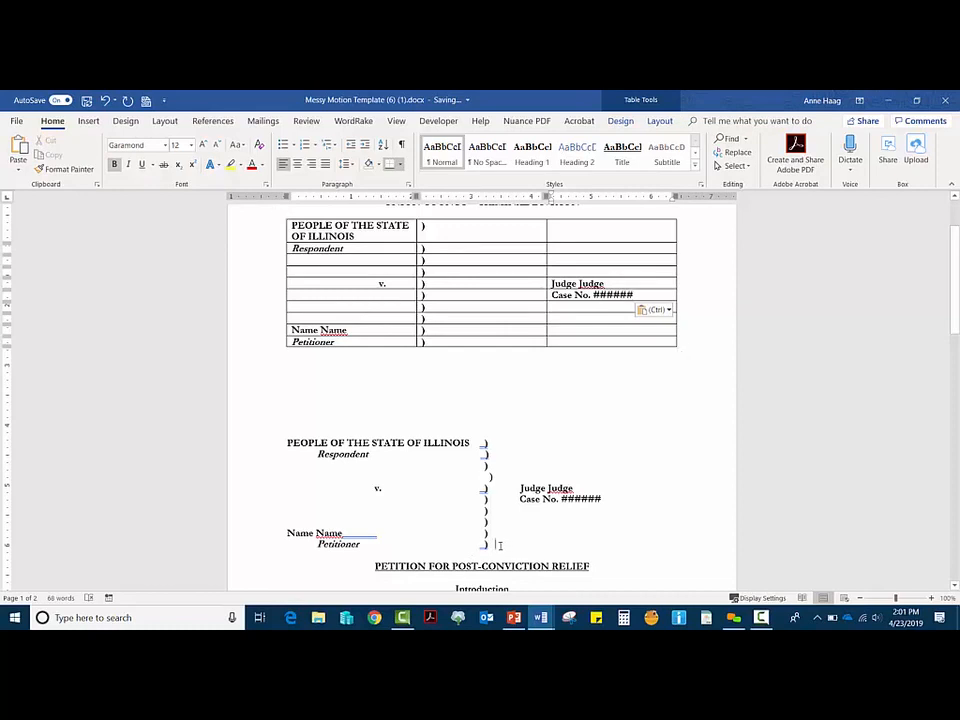
left_click_drag(509, 546, 269, 440)
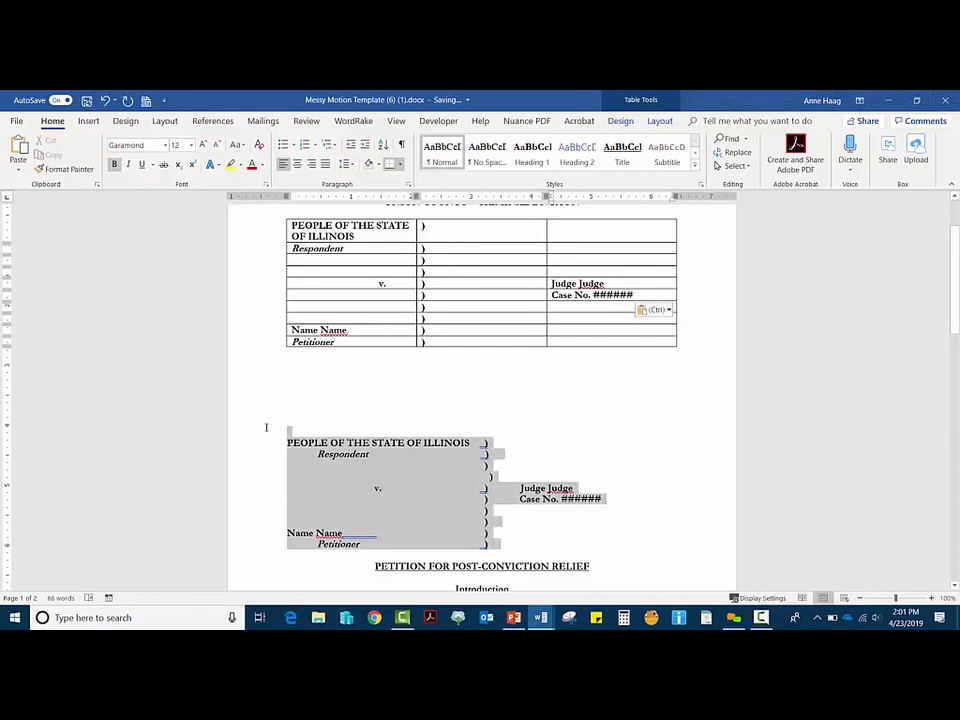
Step: Delete the selected old caption block and the blank lines beneath the table
key("Delete")
key("BackSpace")
key("BackSpace")
key("BackSpace")
key("BackSpace")
key("BackSpace")
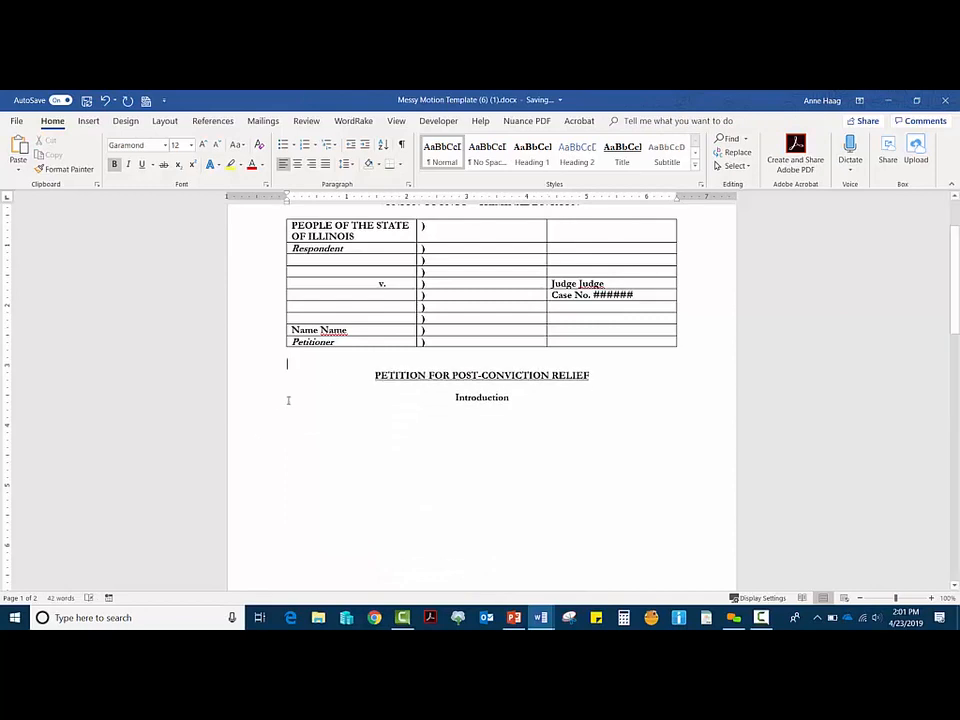
scroll(336, 368, "up", 3)
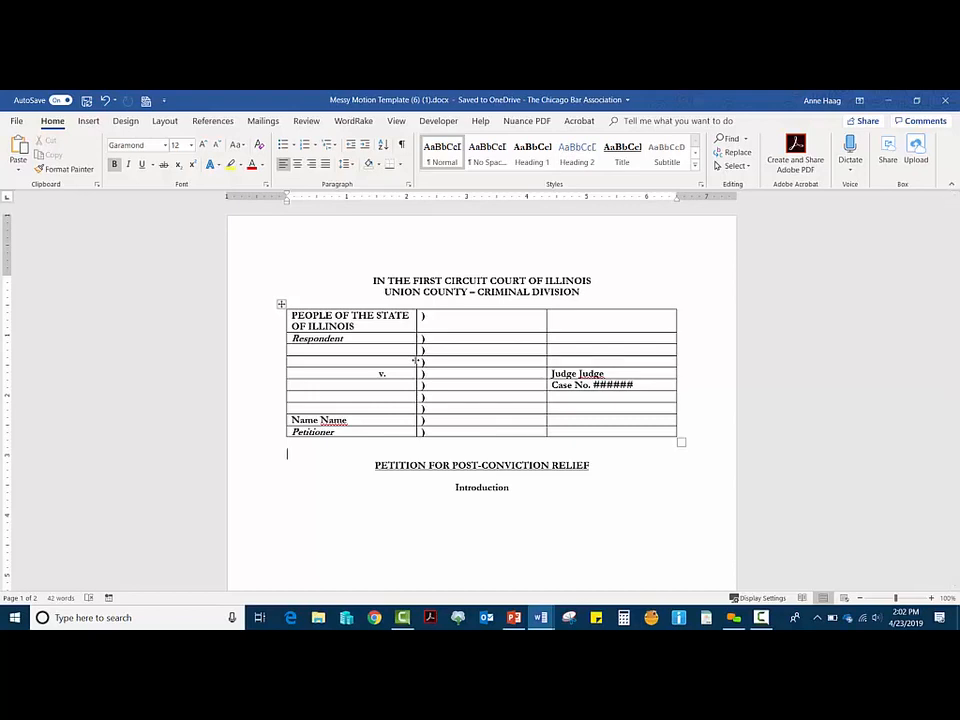
Step: Drag the first column border right and the parenthesis column border left
left_click_drag(416, 361, 478, 352)
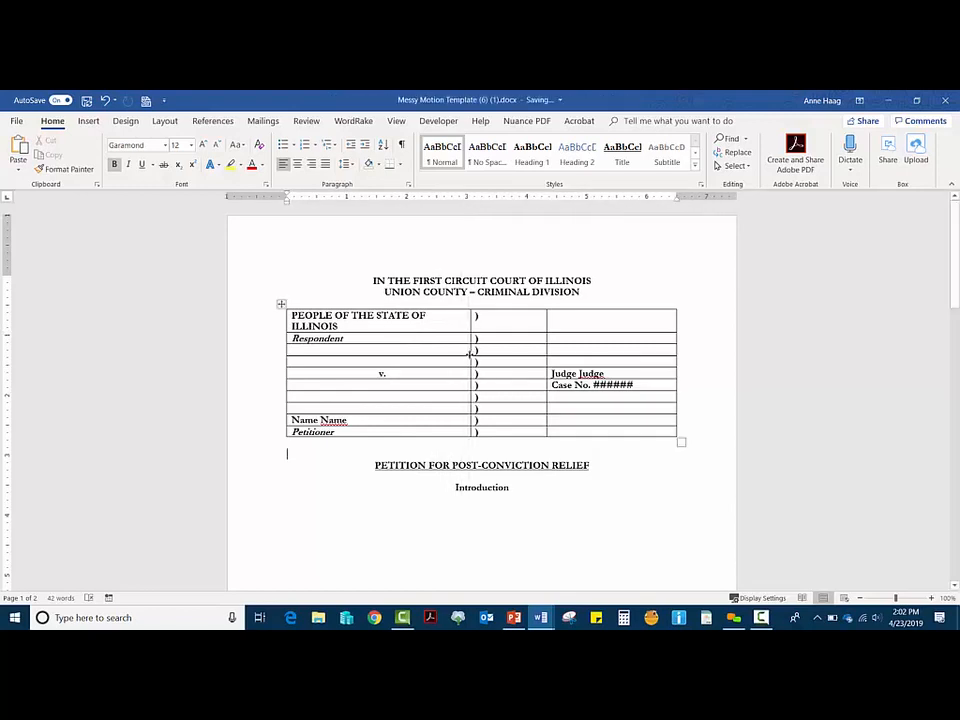
left_click(479, 351)
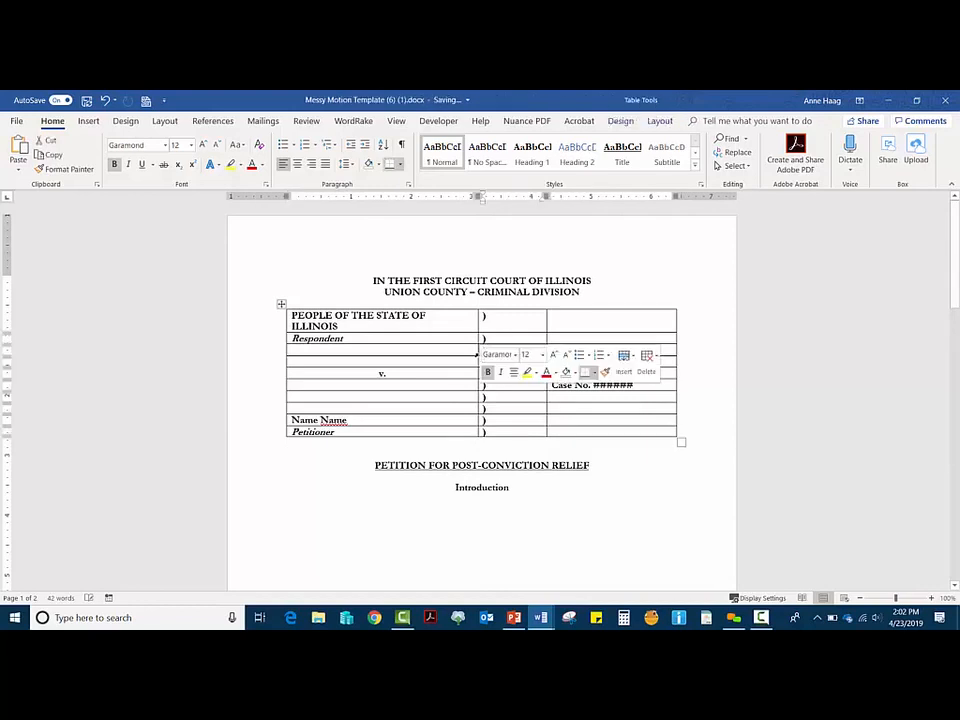
left_click(479, 351)
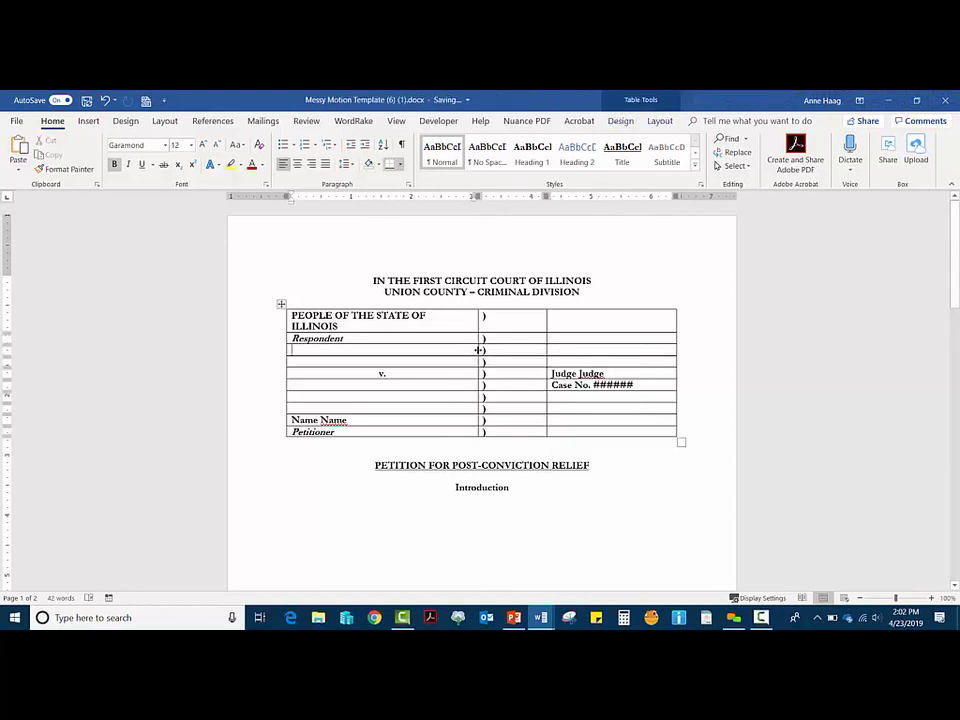
left_click_drag(479, 350, 481, 350)
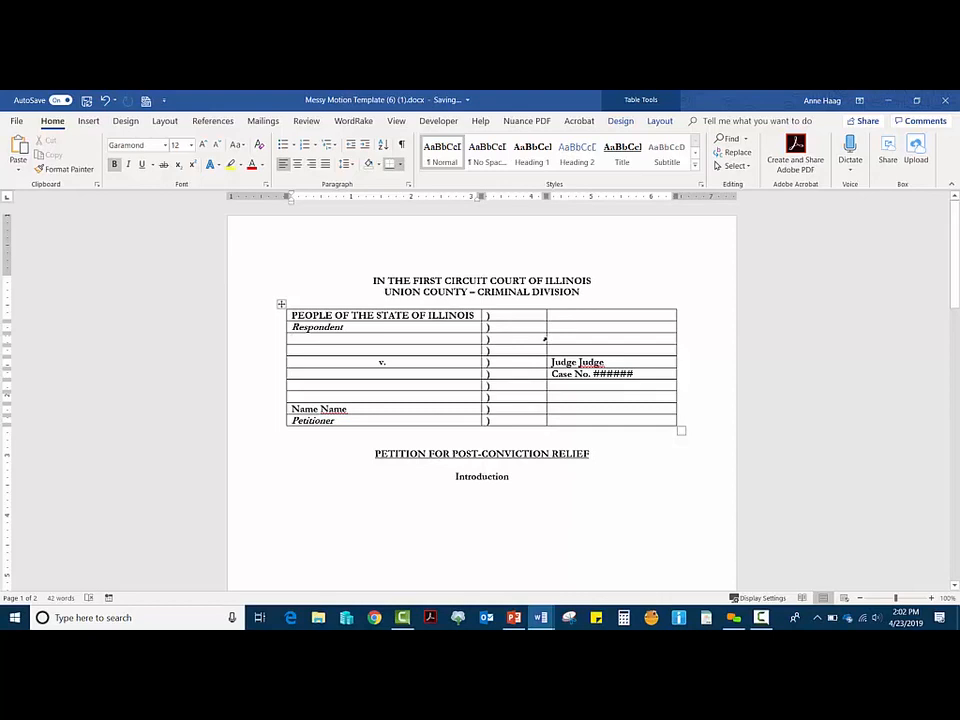
left_click_drag(546, 338, 497, 340)
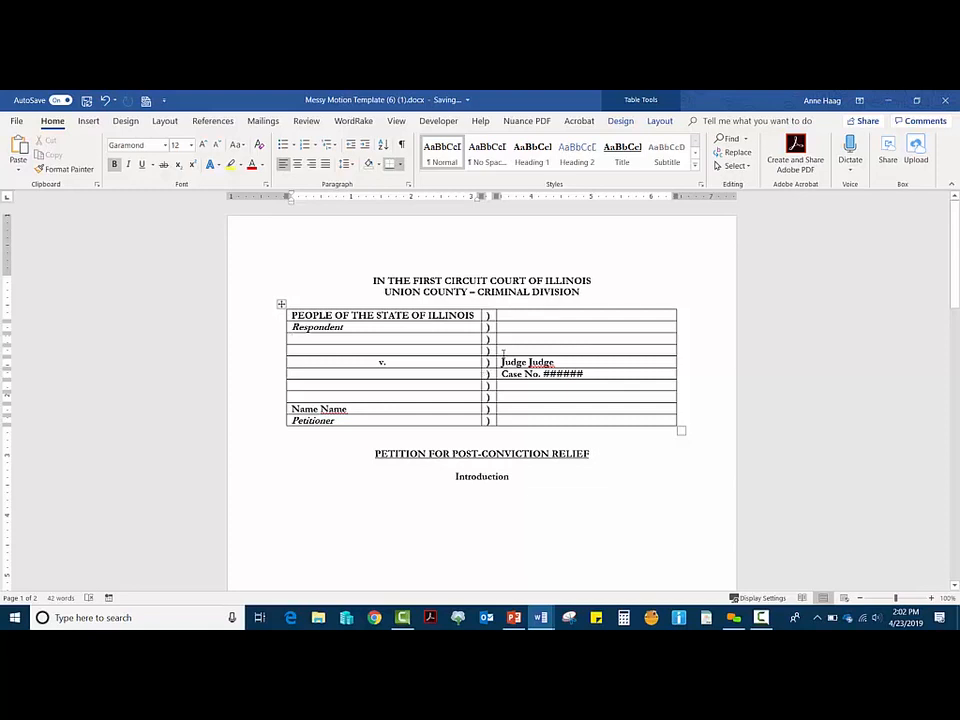
Step: Tab-indent Respondent, Petitioner, Judge Judge and Case No. ######, then select the whole table
left_click(294, 327)
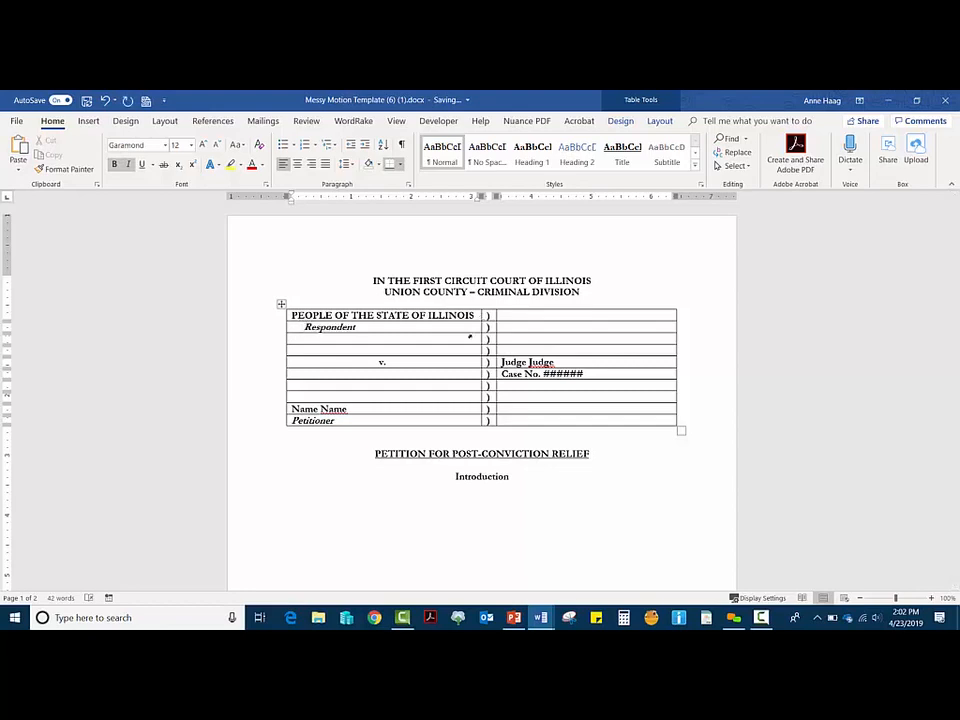
left_click(293, 420)
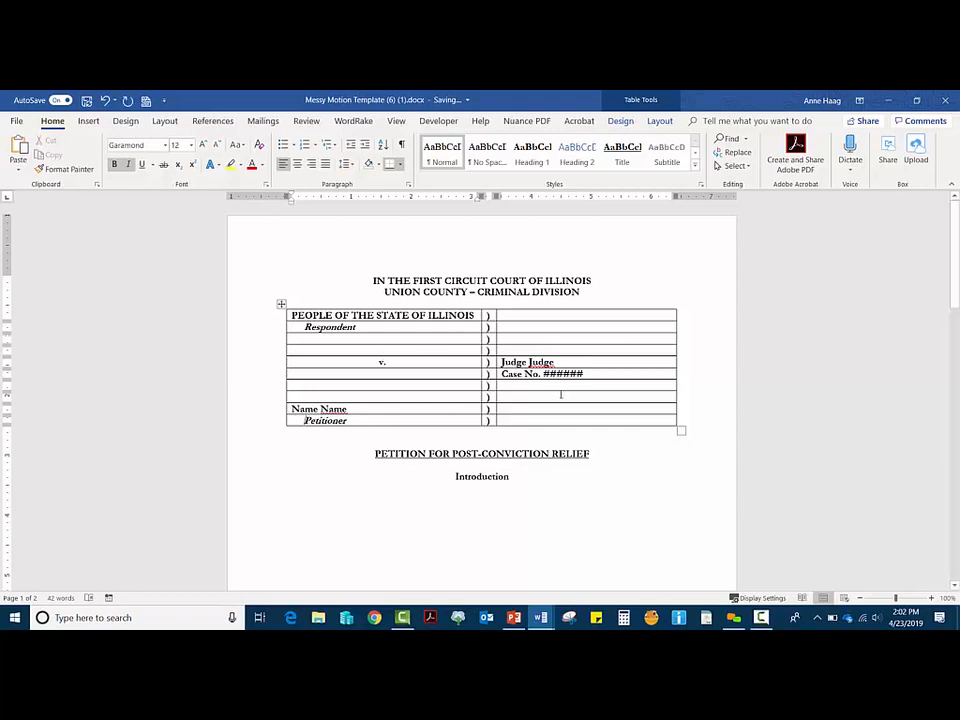
left_click(499, 362)
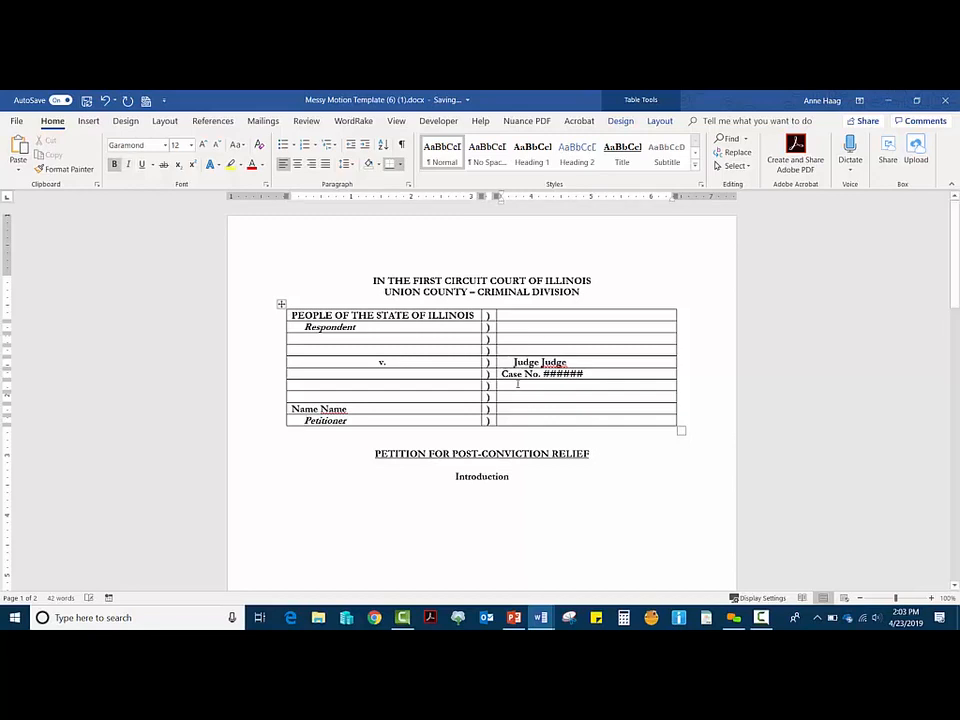
left_click(502, 374)
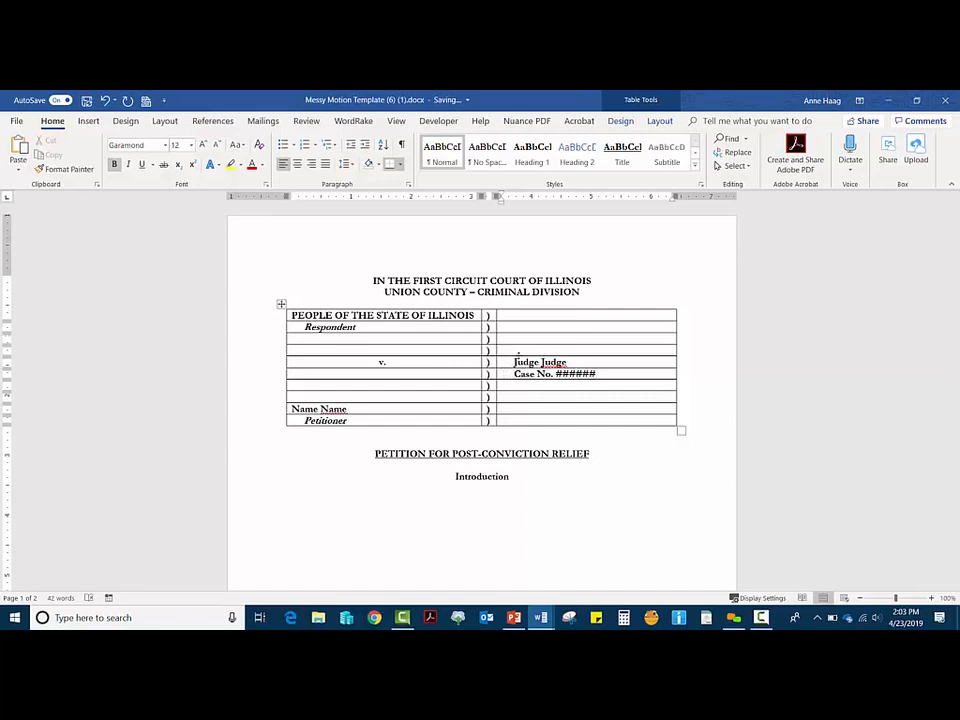
left_click(564, 495)
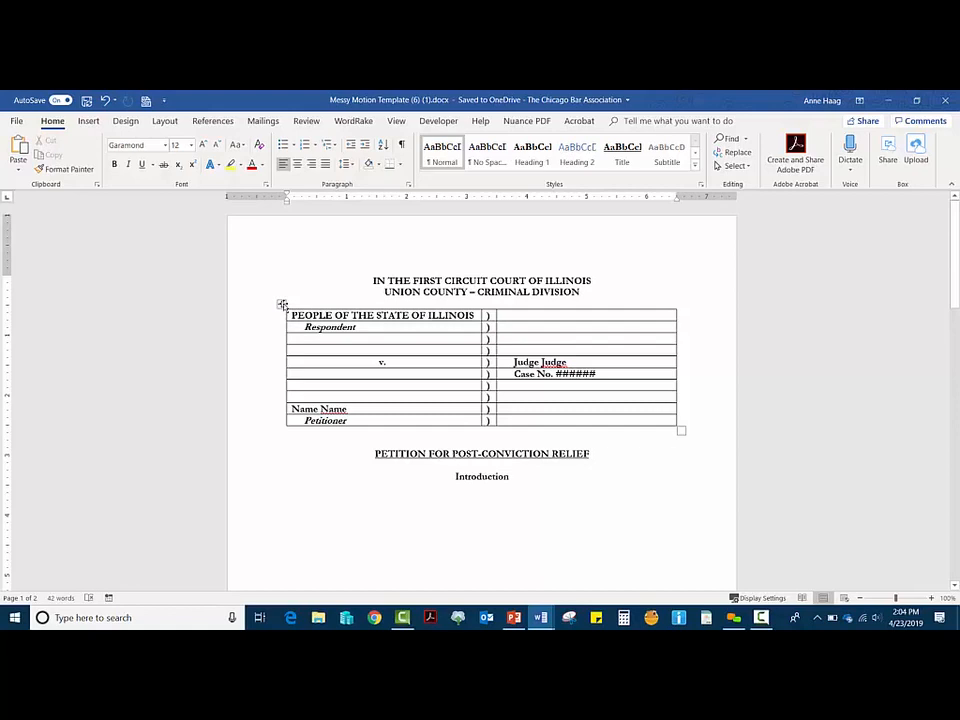
left_click(283, 304)
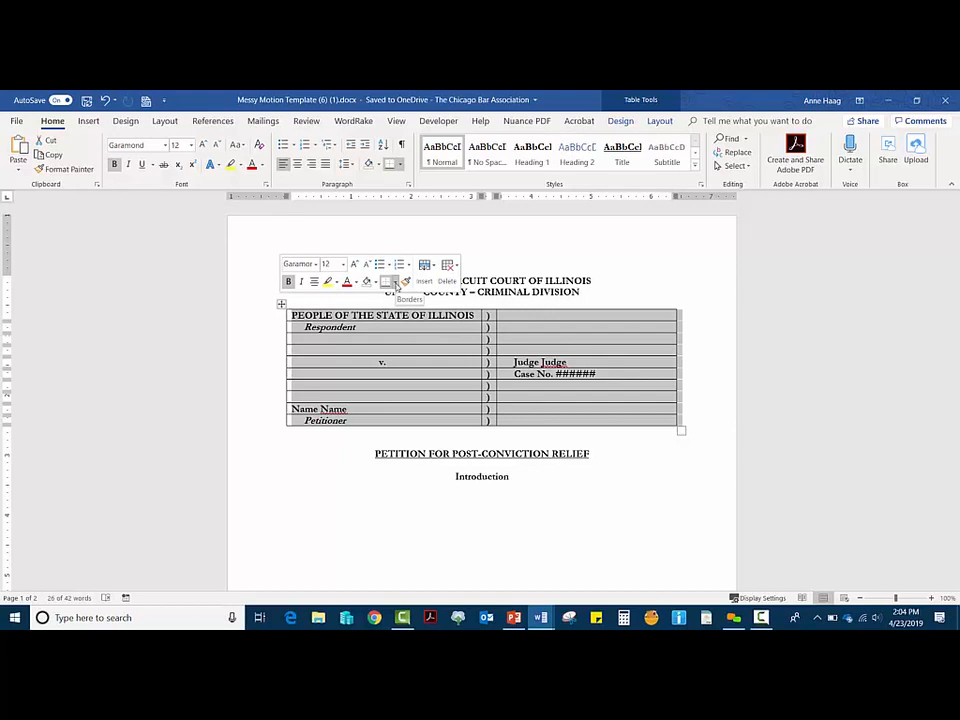
Step: Change the ruled lines on the whole caption table, then undo and reapply that change
left_click(396, 284)
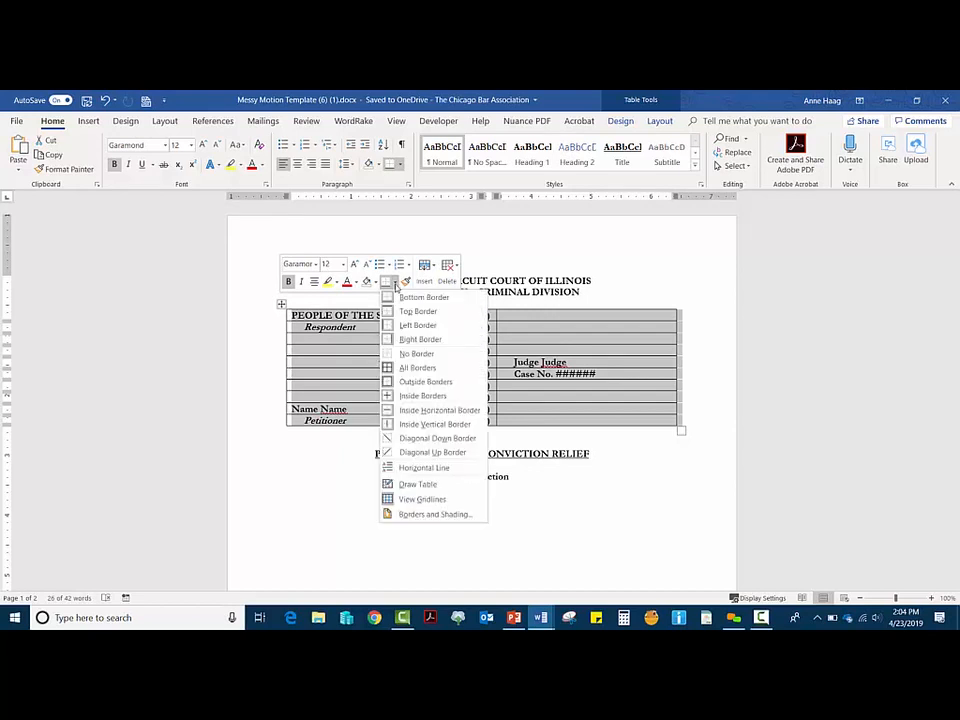
left_click(410, 367)
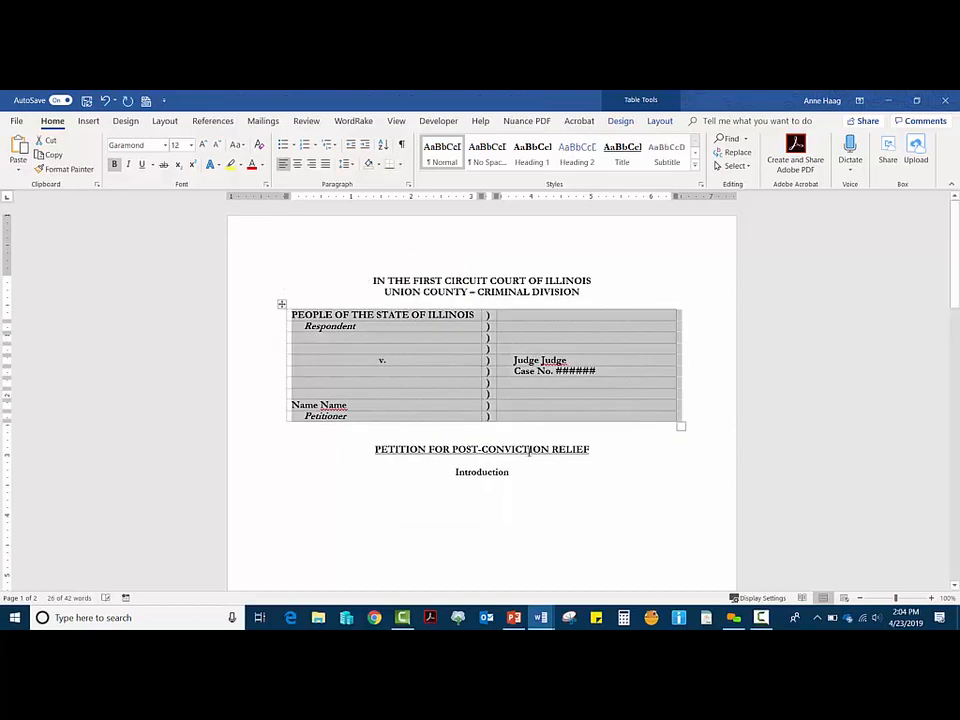
left_click(641, 511)
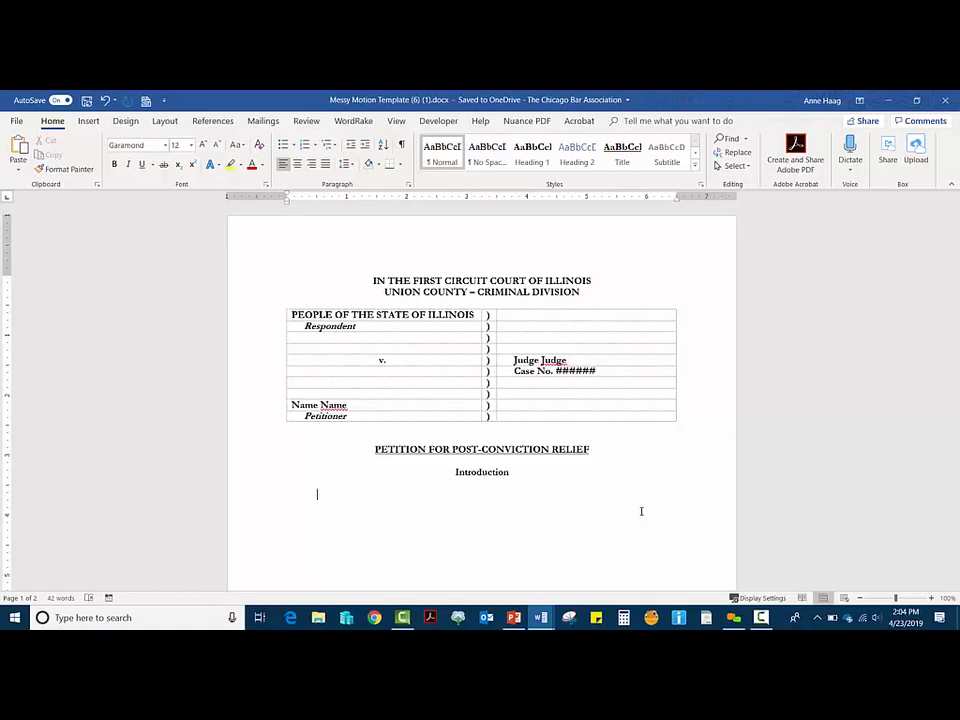
mouse_move(280, 304)
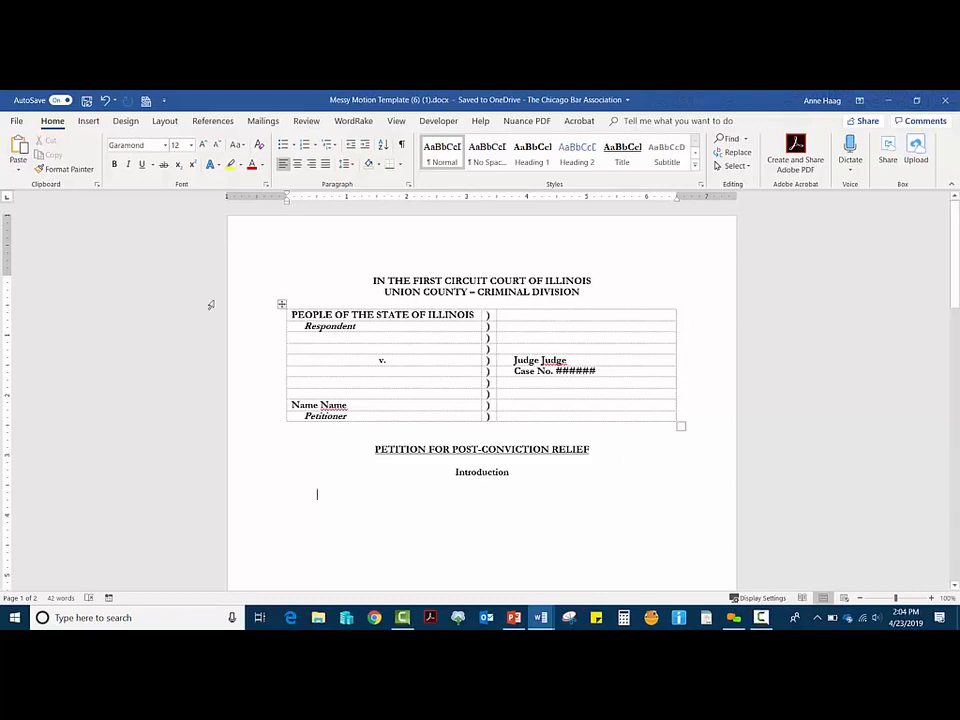
left_click(281, 304)
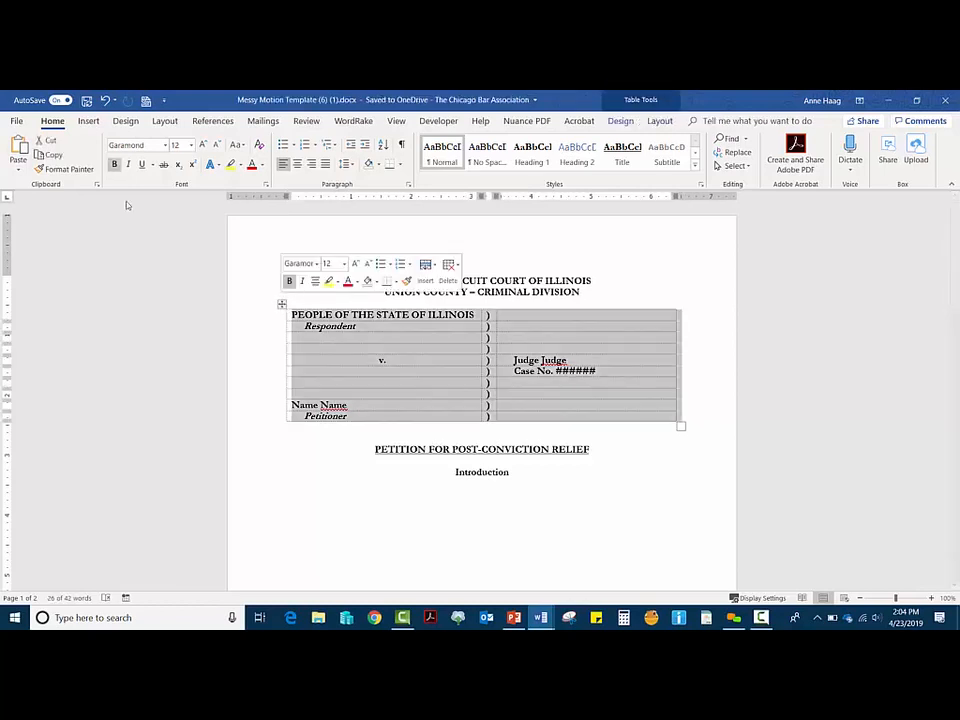
key("ctrl+z")
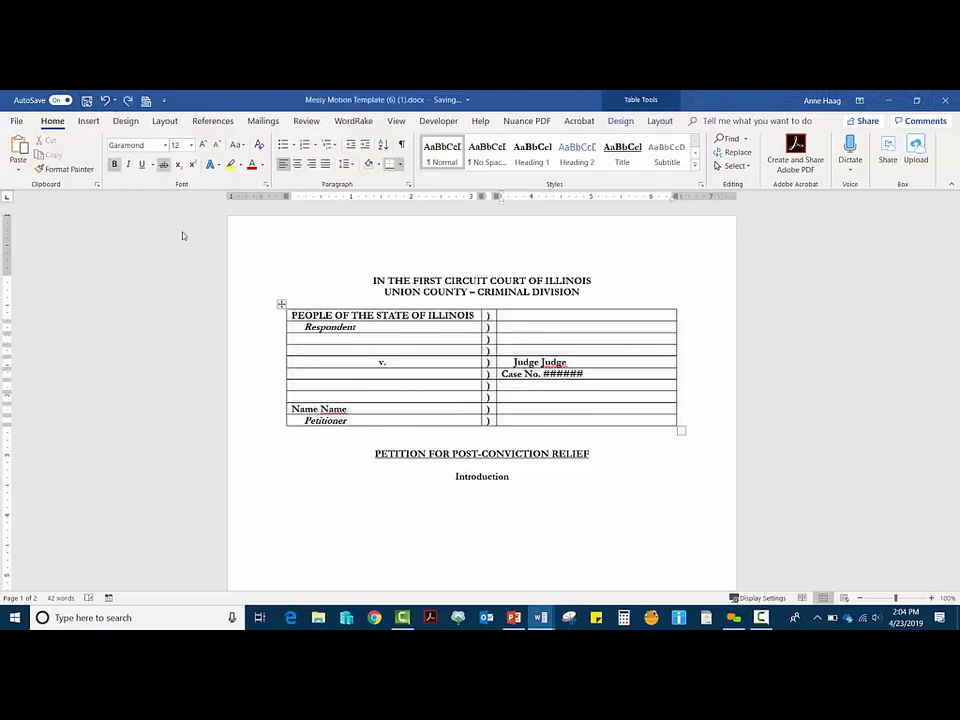
left_click(127, 101)
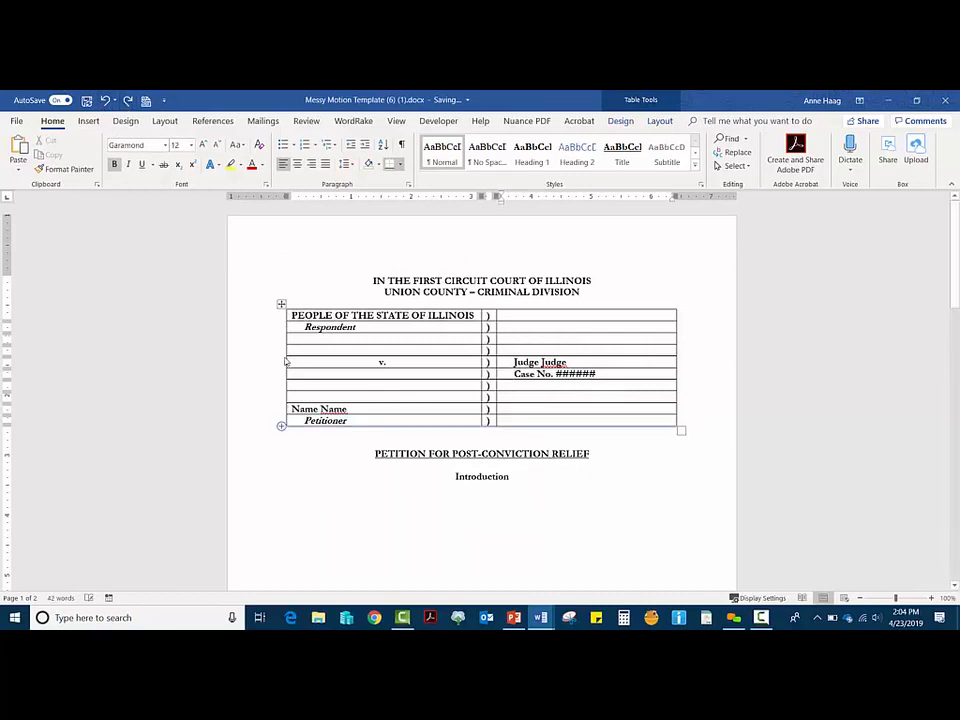
left_click(281, 304)
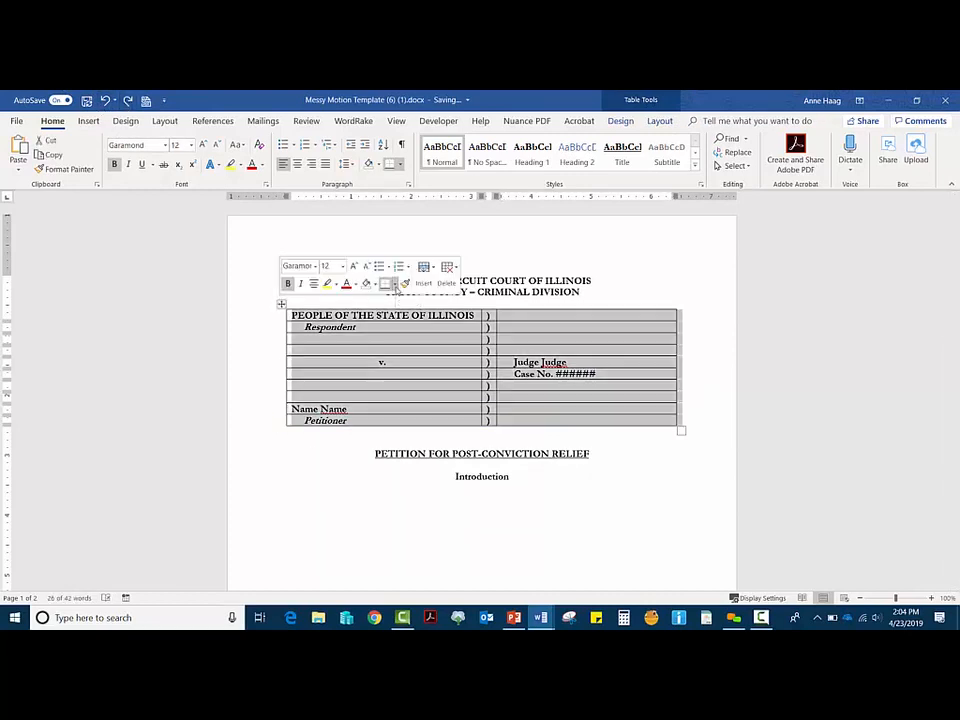
Step: Set the caption table's border colour to White in Borders and Shading
left_click(395, 286)
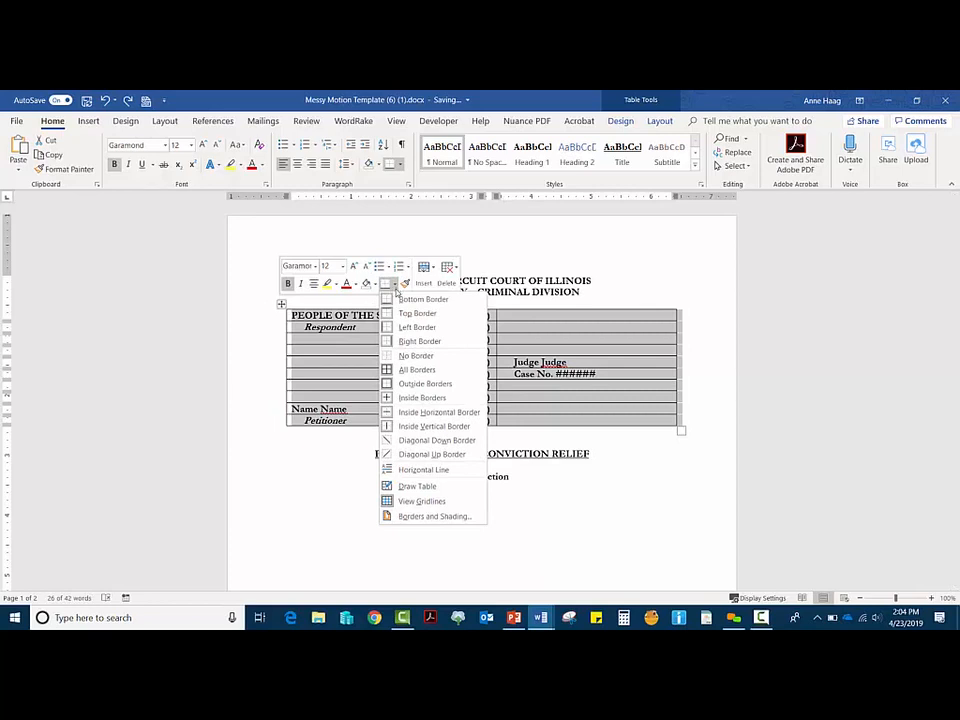
left_click(421, 516)
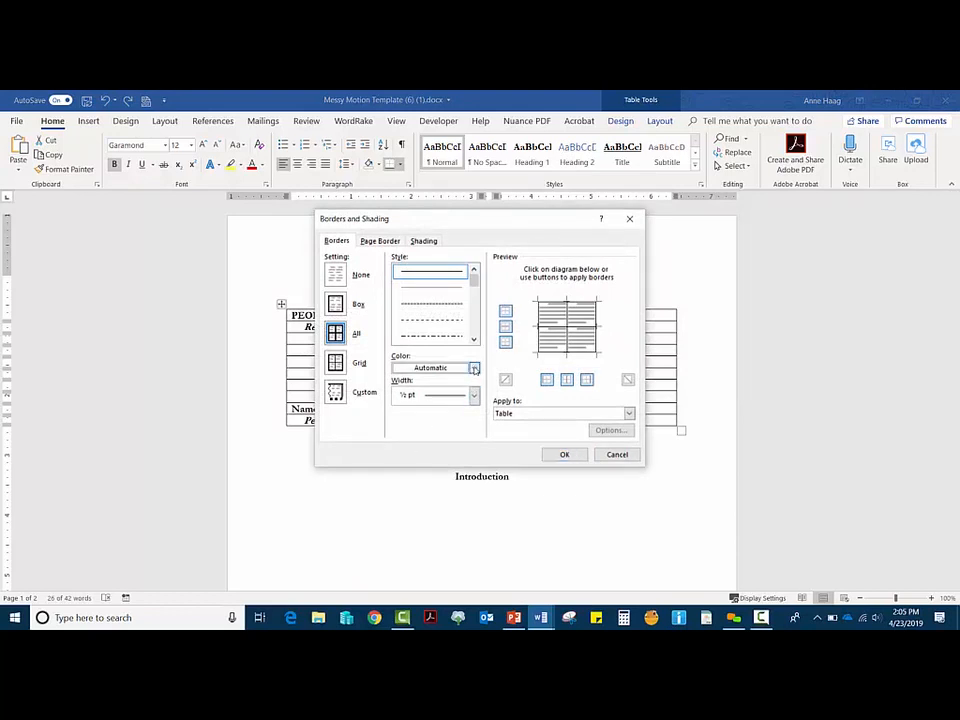
left_click(474, 369)
left_click(399, 414)
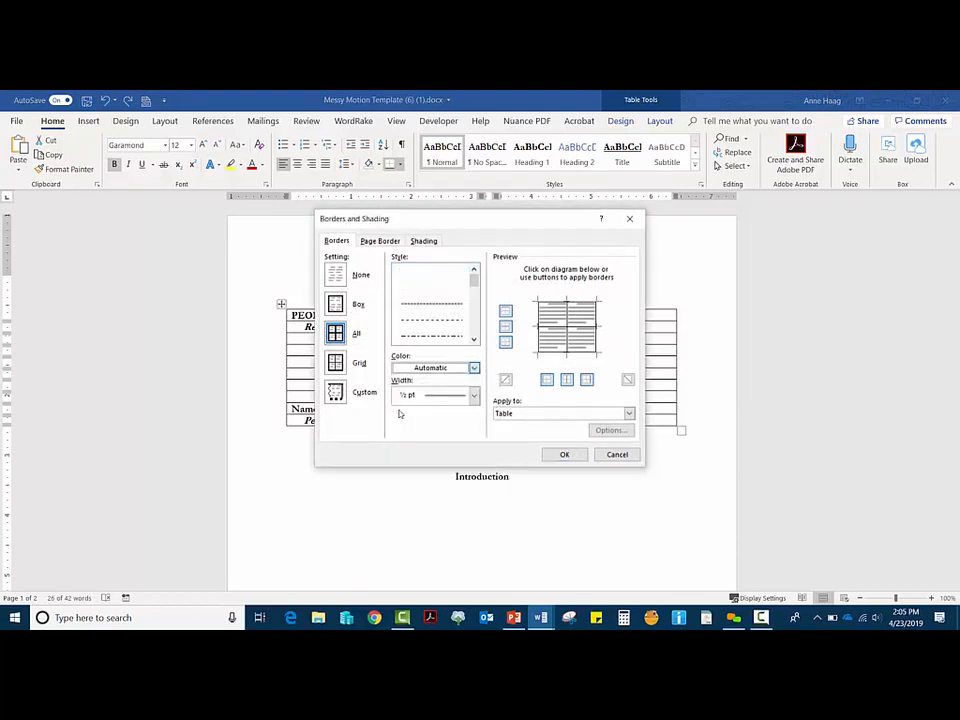
left_click(563, 454)
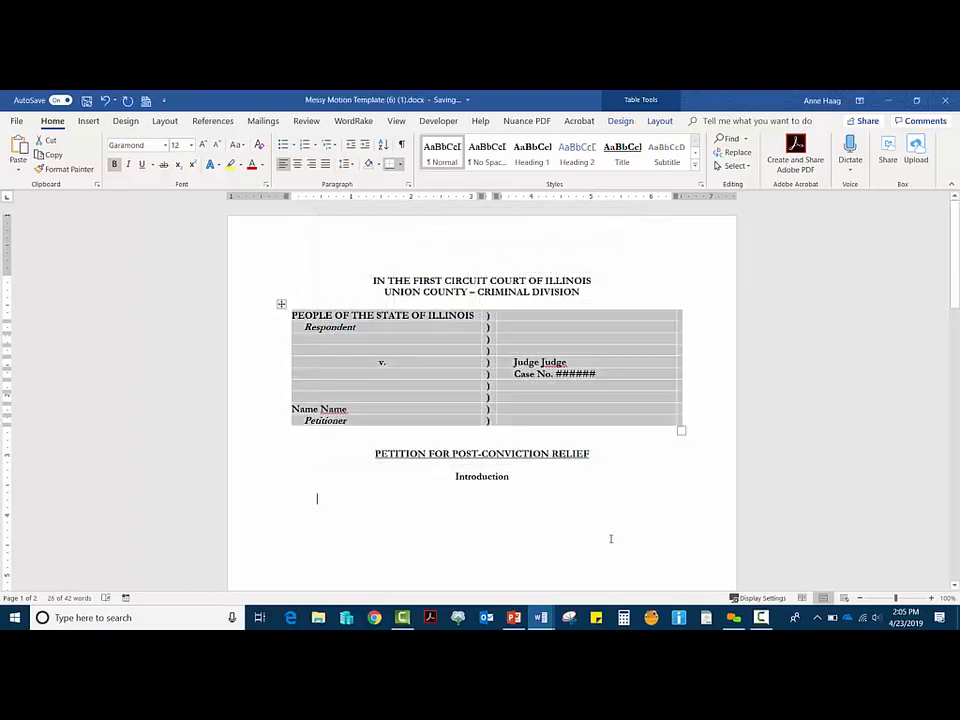
left_click(611, 538)
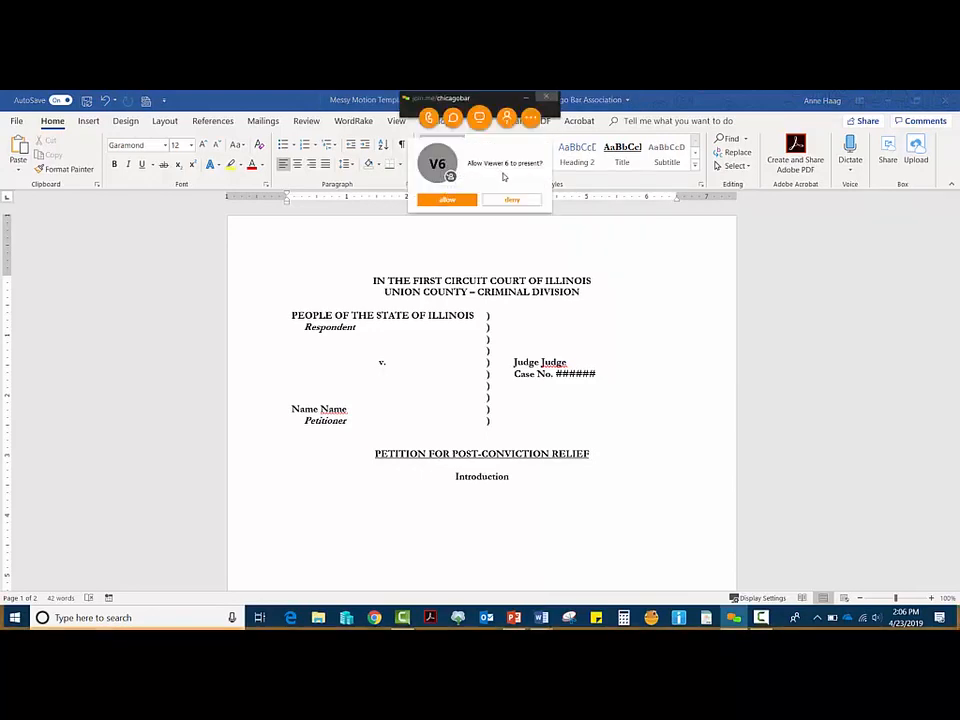
left_click(498, 204)
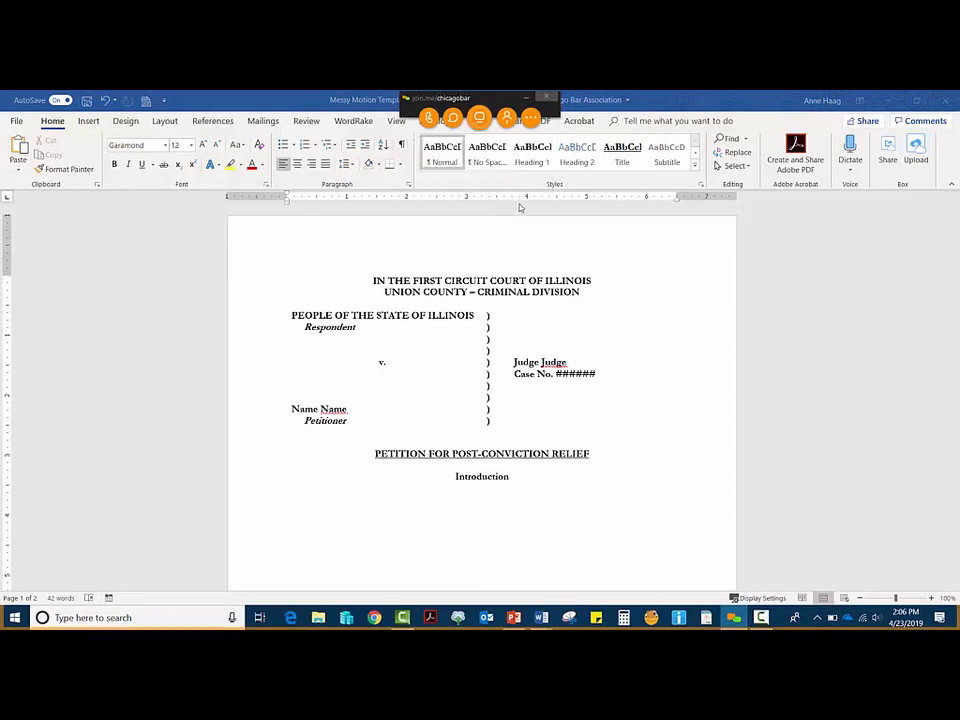
left_click(526, 101)
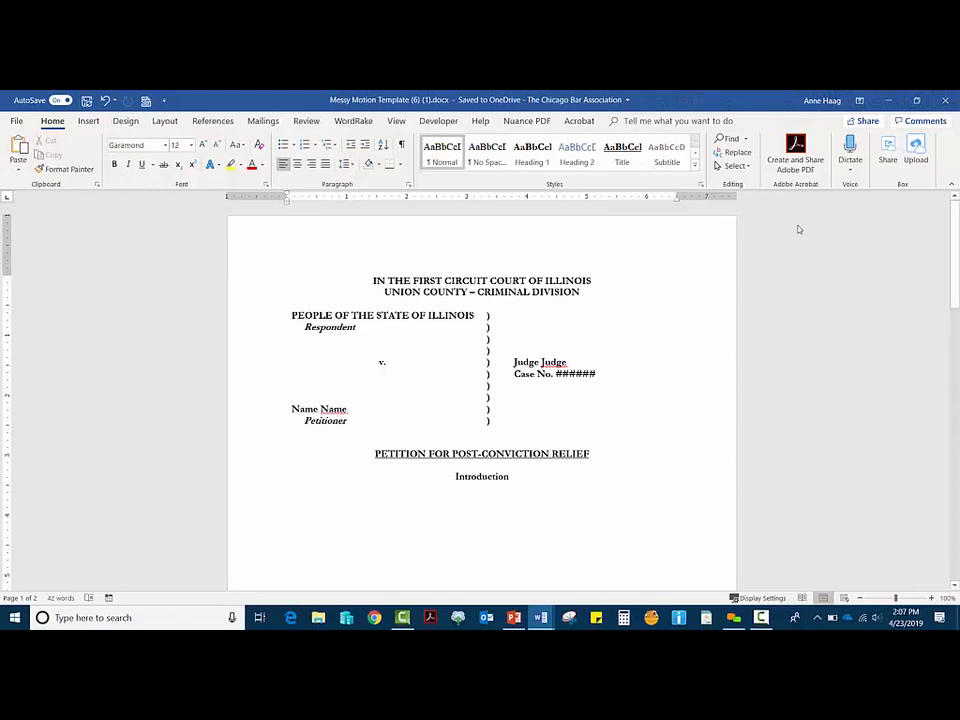
Step: Save a Word Template (*.dotx) copy named 'Motion Template' to the Desktop and open it
left_click(13, 122)
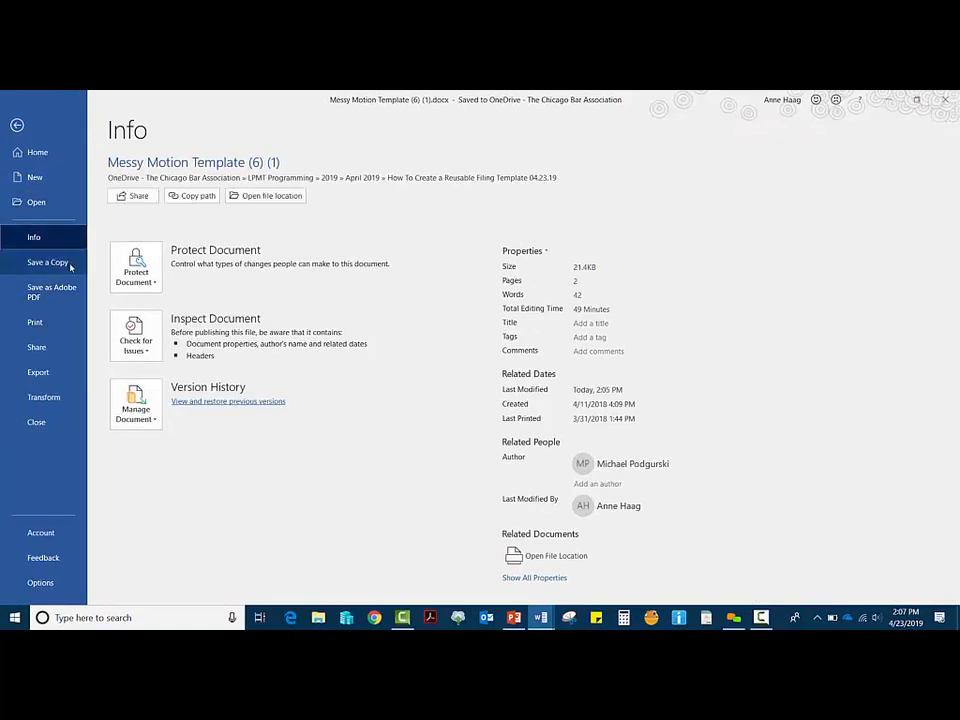
left_click(70, 266)
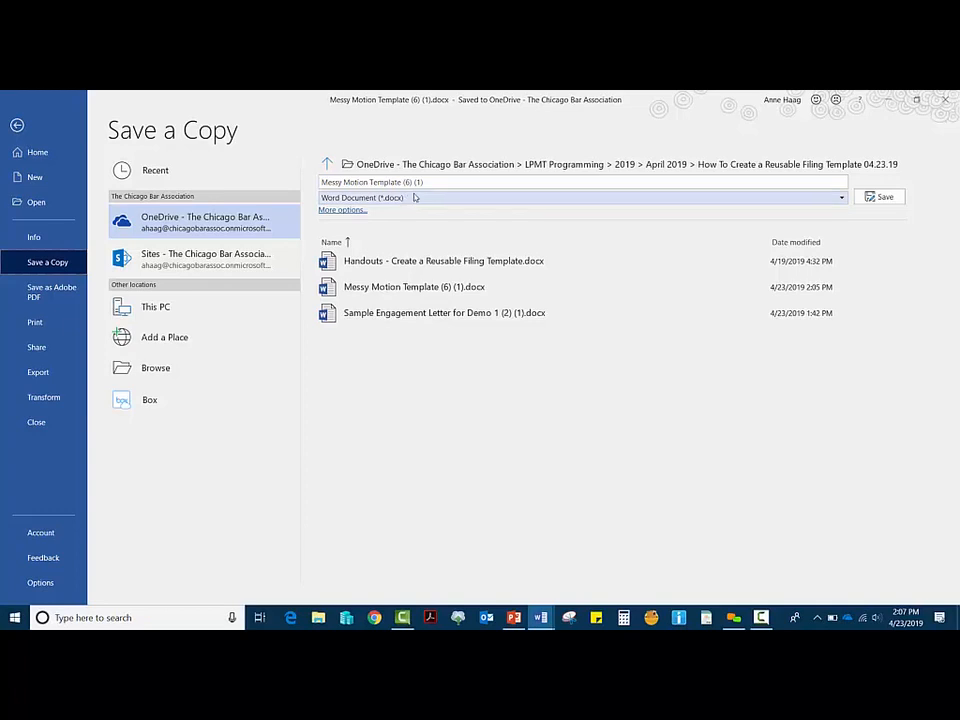
left_click(843, 200)
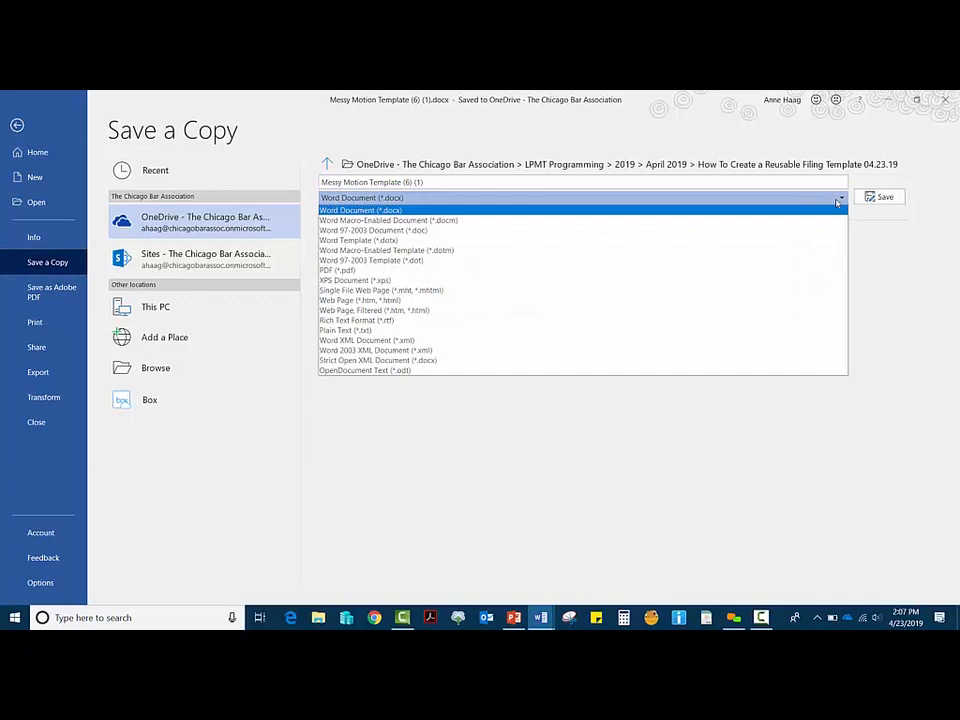
left_click(519, 241)
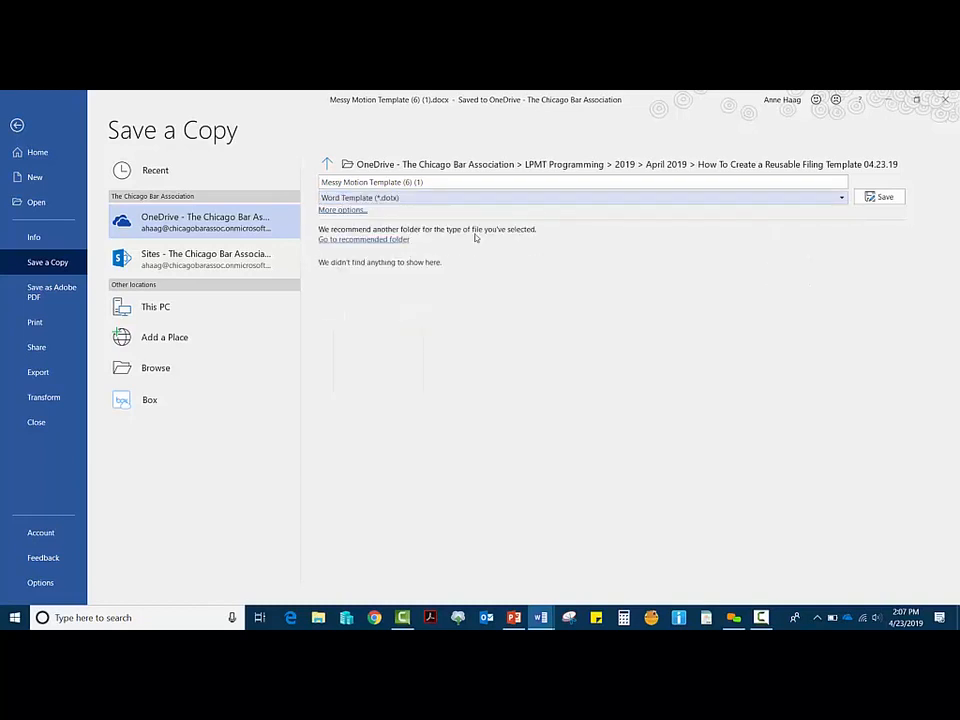
left_click(328, 182)
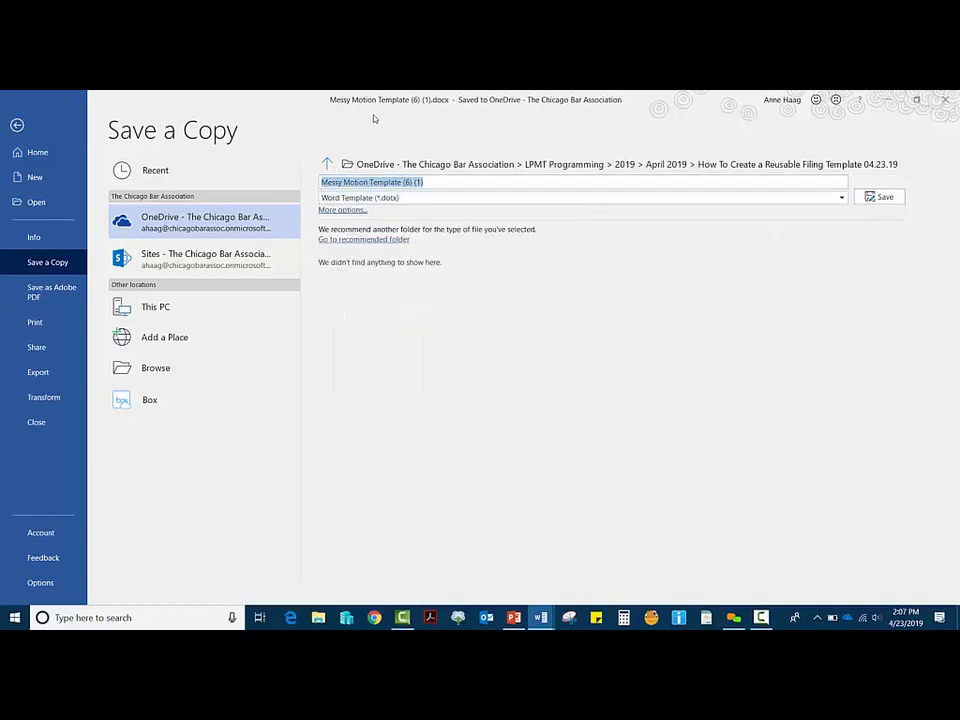
type("Motion T")
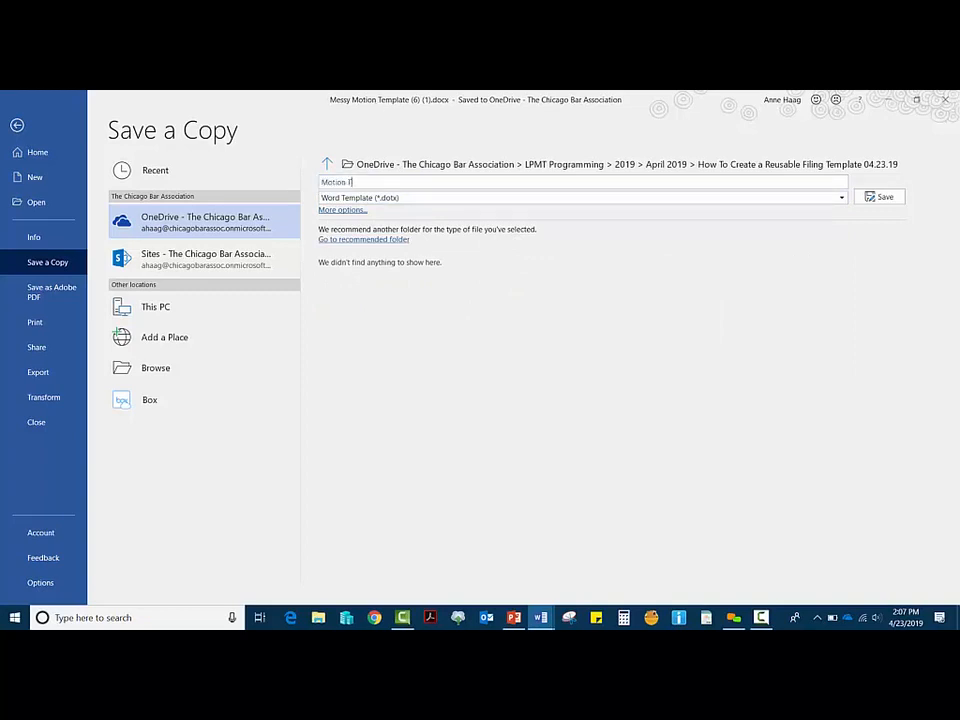
type("emplate")
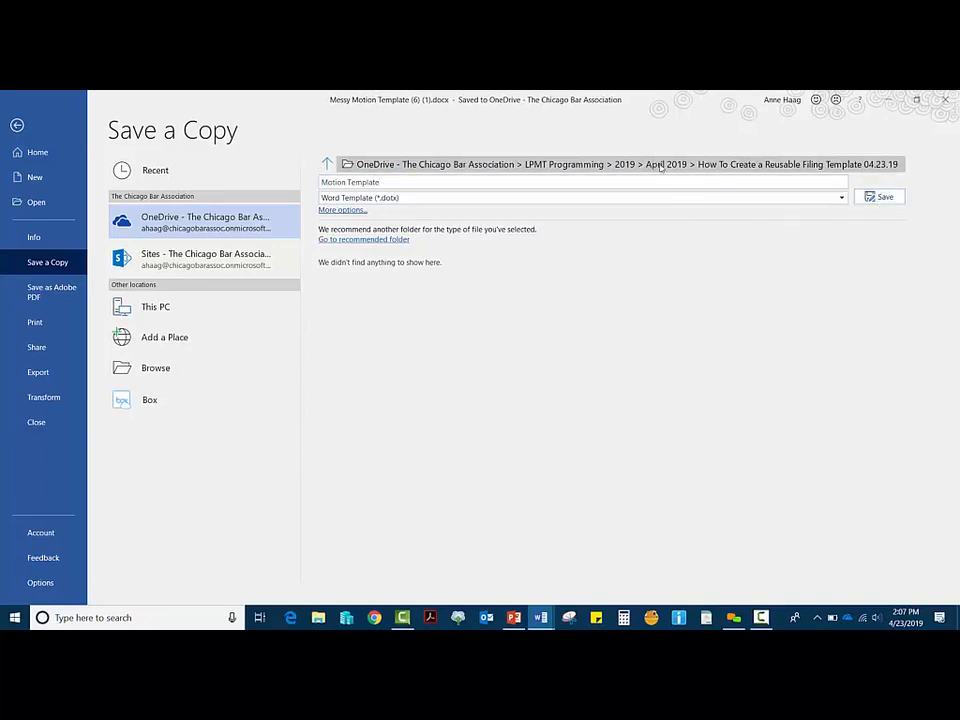
left_click(345, 210)
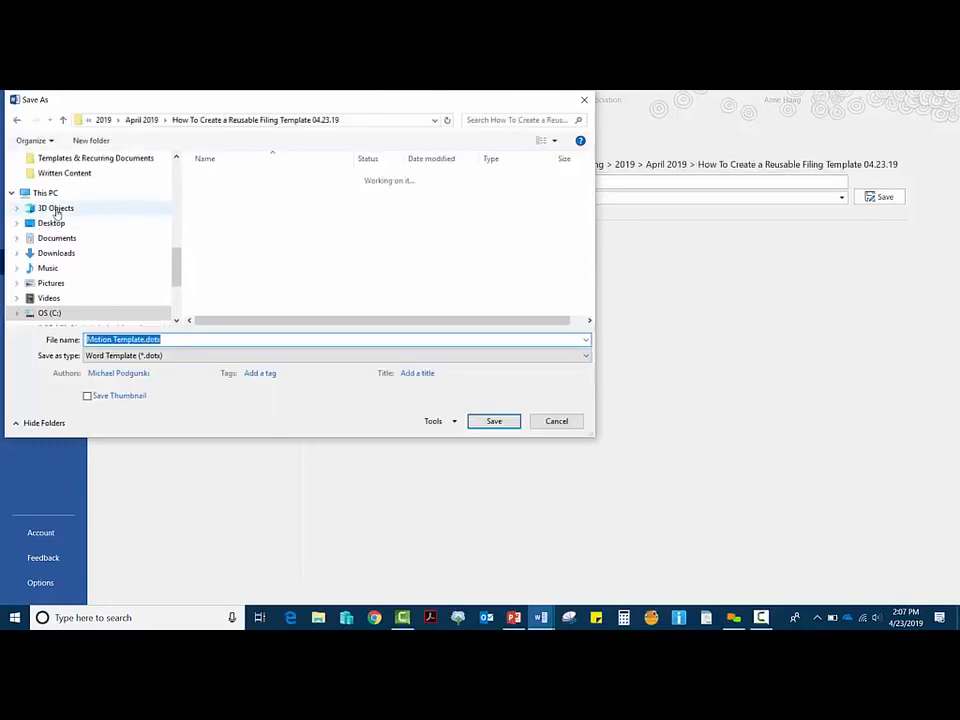
left_click(58, 222)
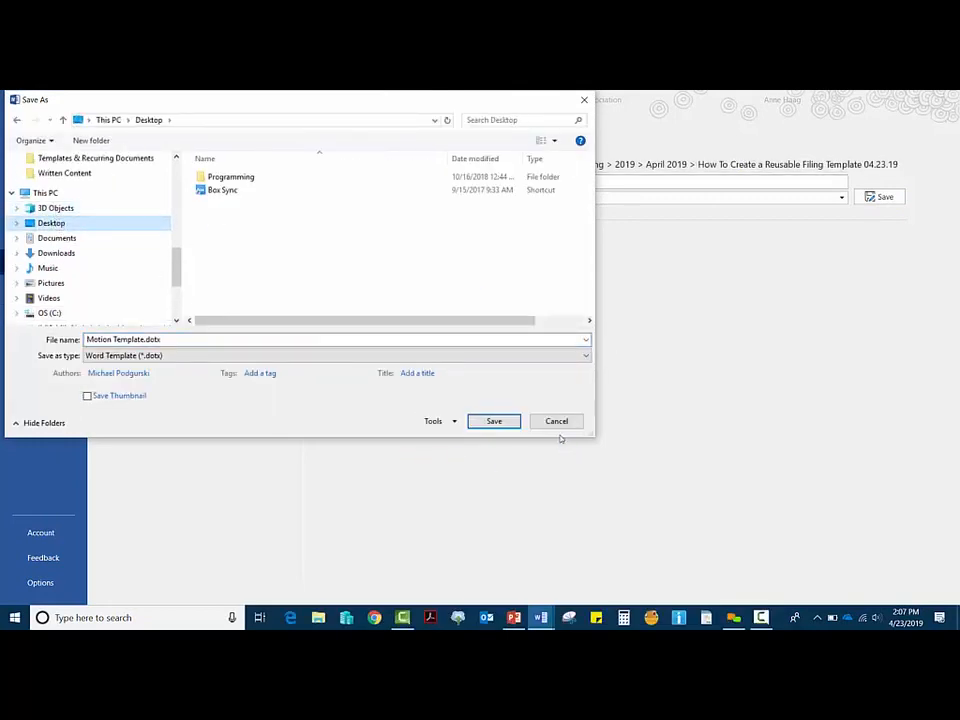
left_click(494, 421)
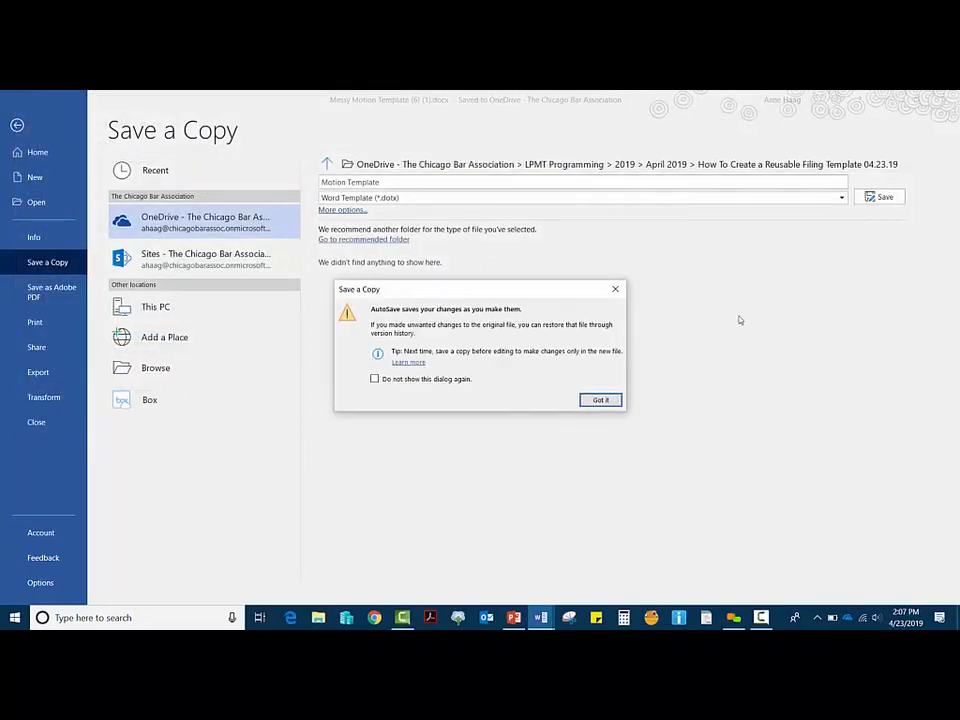
left_click(598, 400)
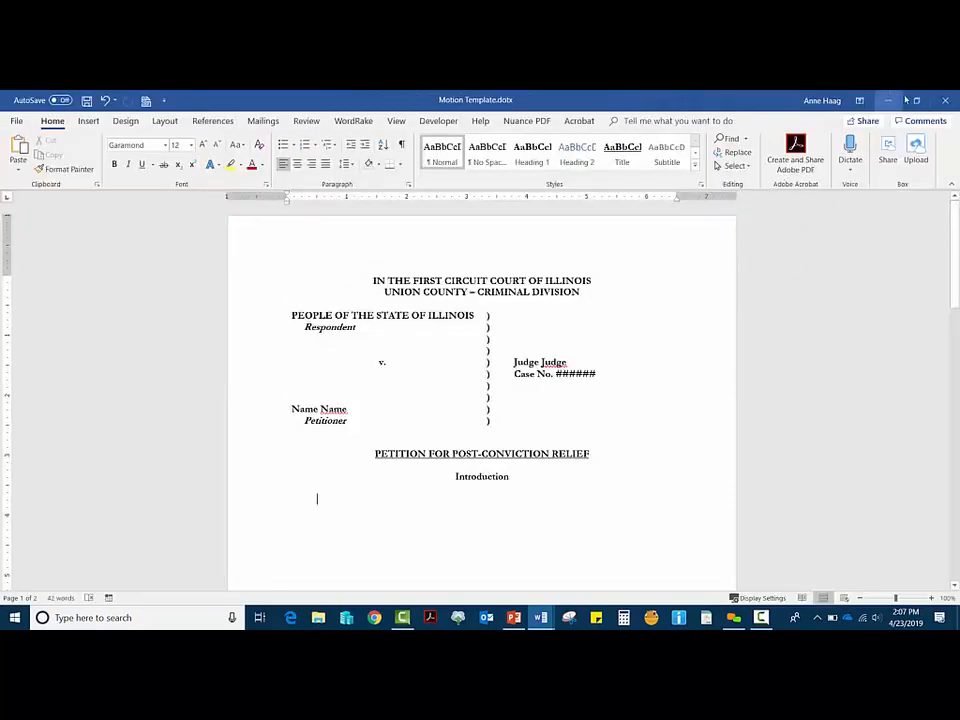
Step: Close the Word window and the open Motion Template document
left_click(955, 100)
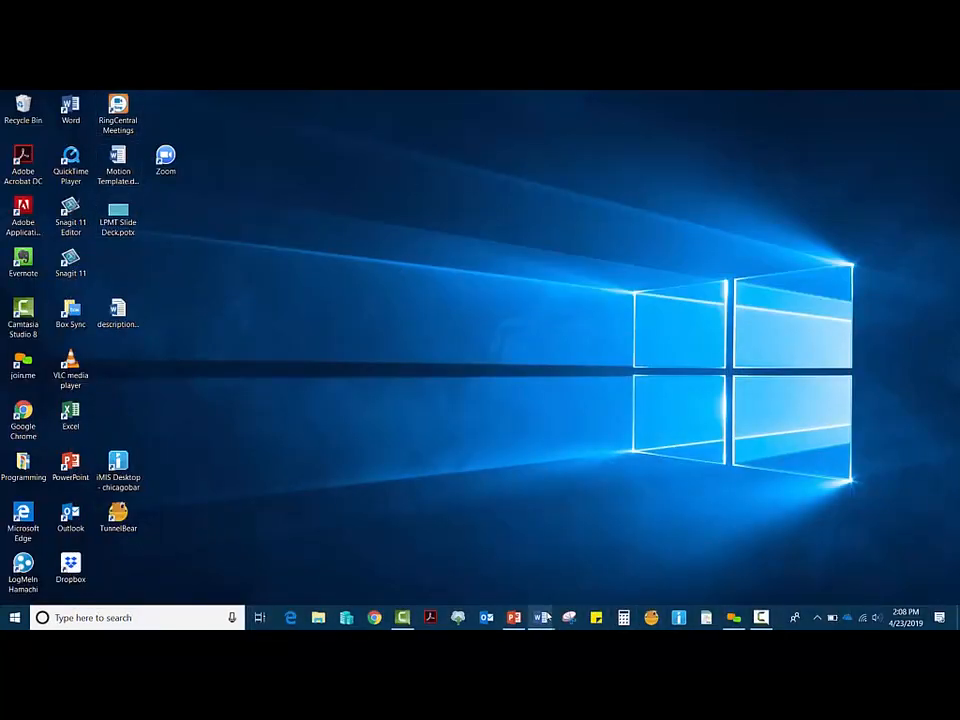
mouse_move(543, 617)
left_click(533, 555)
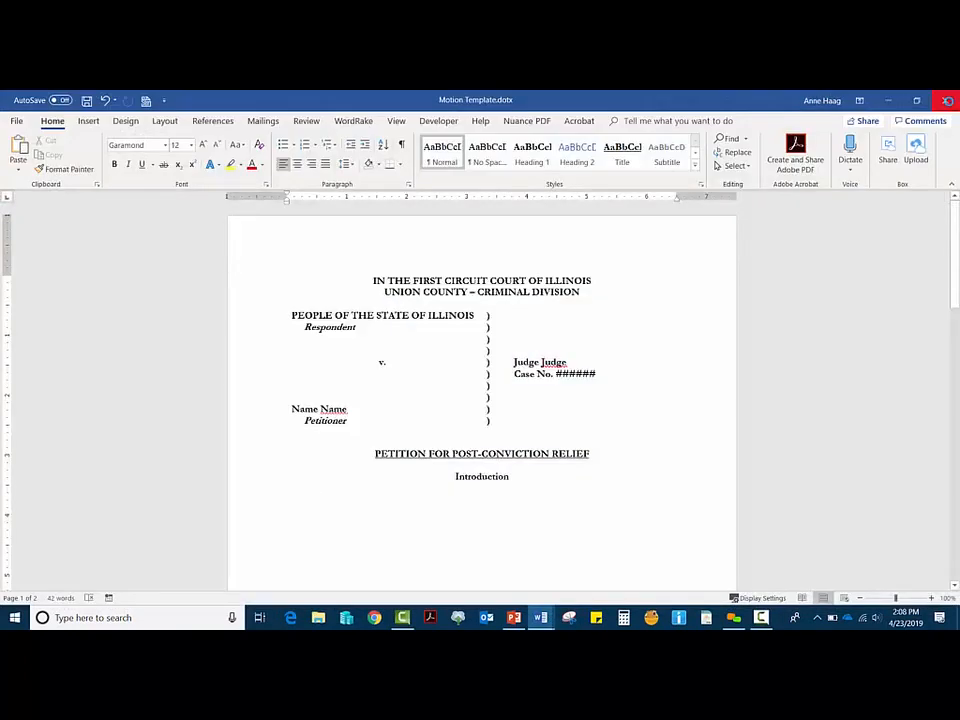
key("ctrl+w")
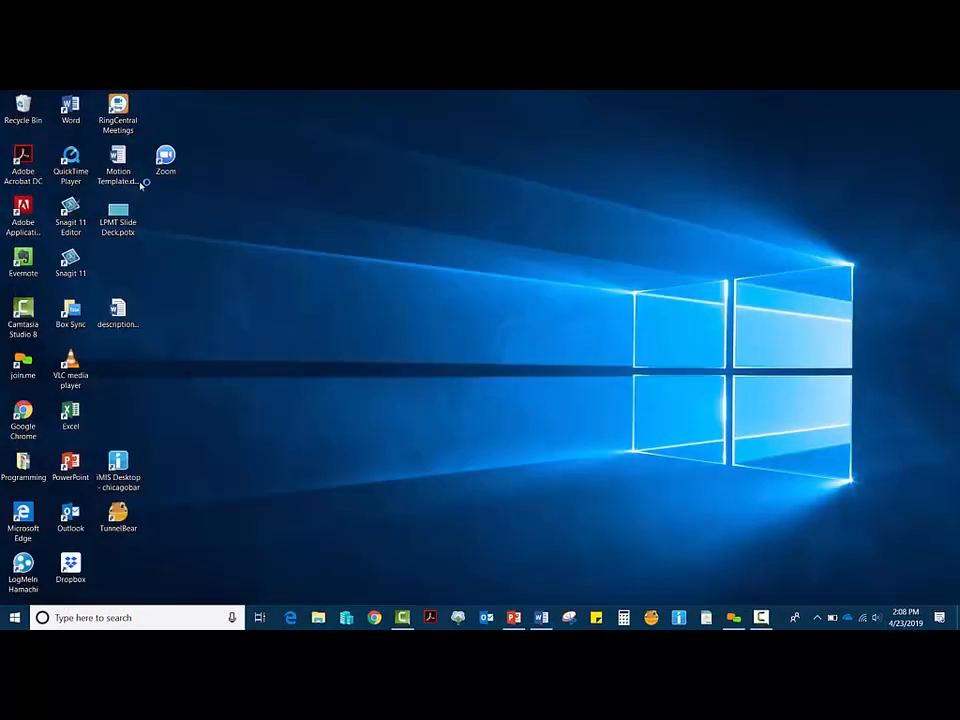
Step: Create a new document from Motion Template.dotx on the desktop
double_click(125, 158)
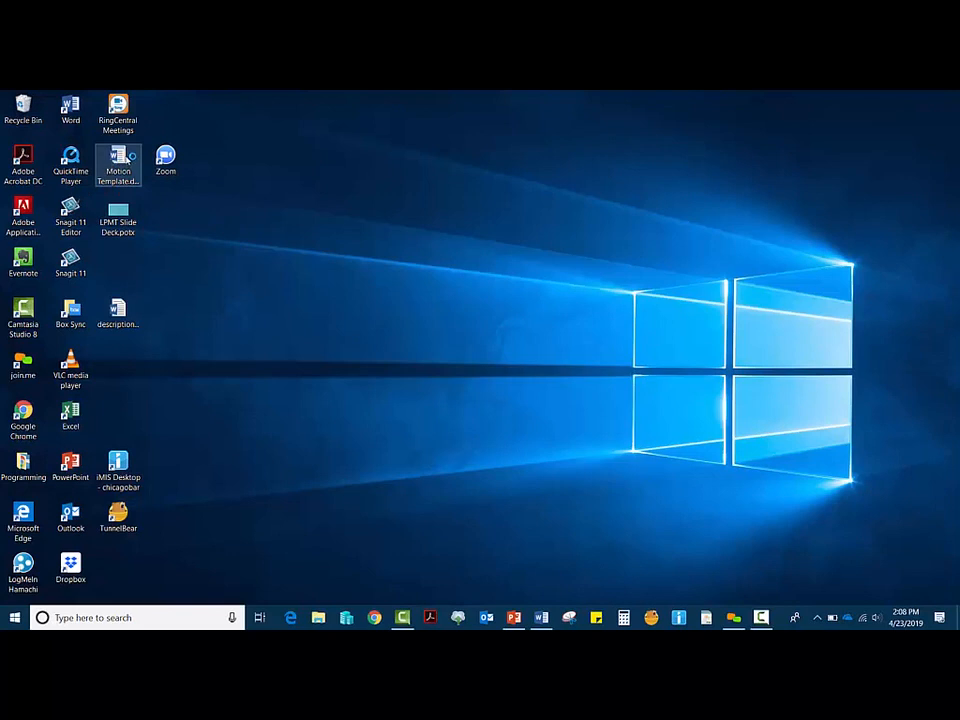
left_click_drag(125, 152, 118, 262)
key("F2")
left_click(207, 293)
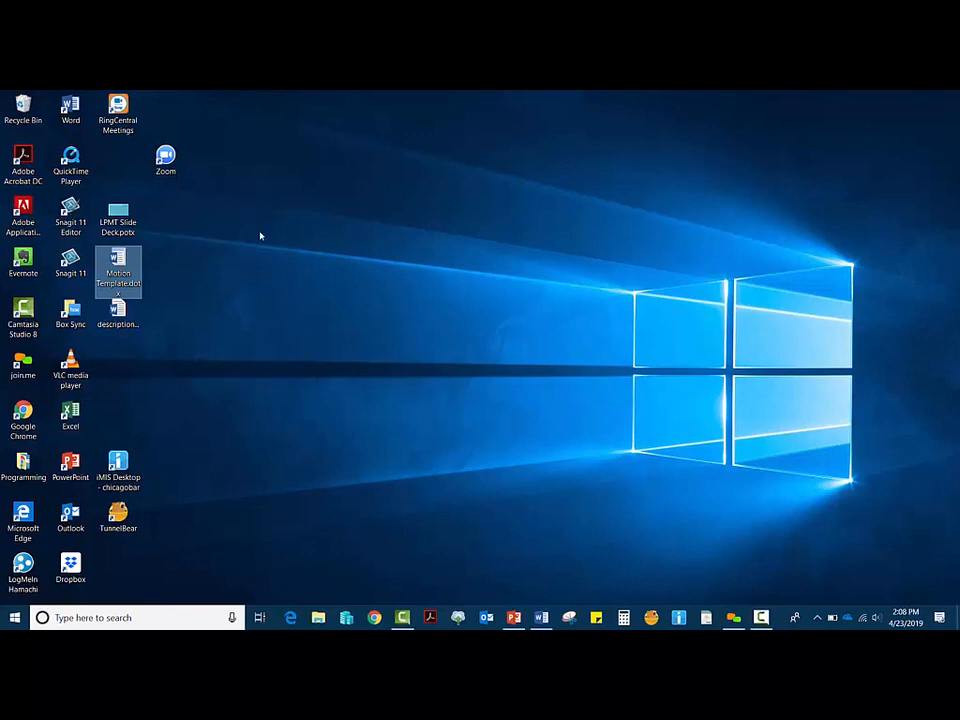
double_click(118, 258)
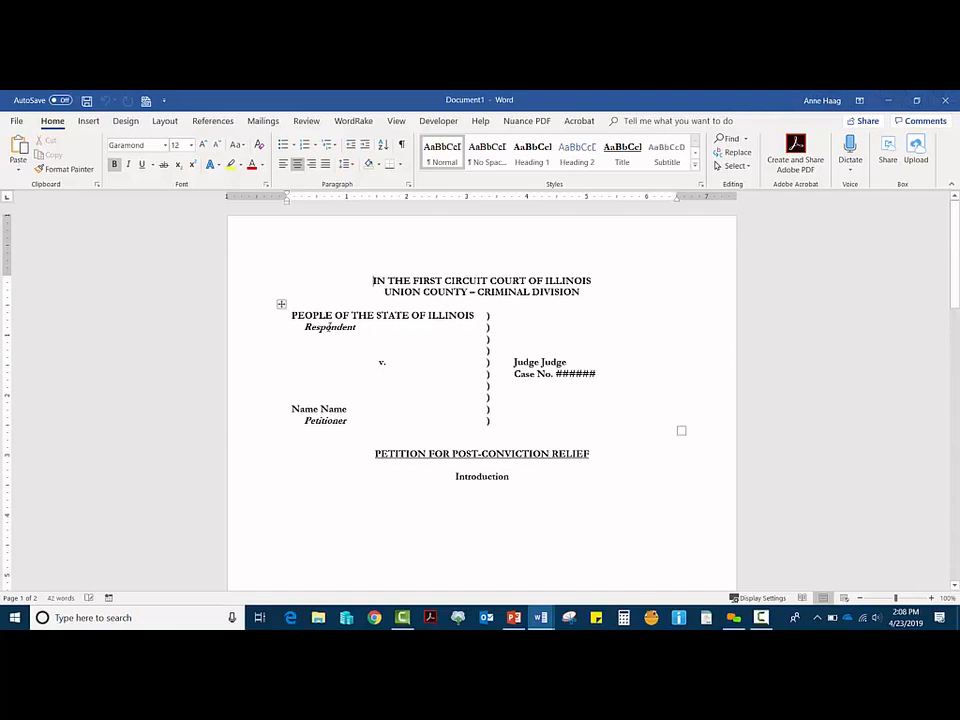
Step: Type the petitioner's full name over the 'Name Name' placeholder in the caption table
double_click(332, 420)
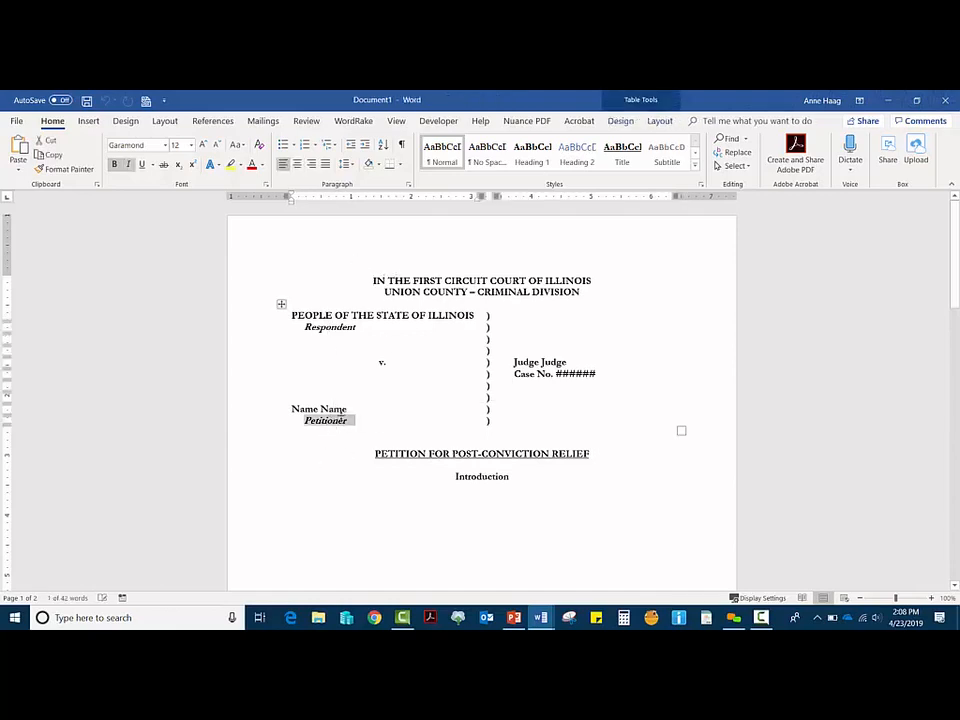
left_click_drag(345, 410, 272, 414)
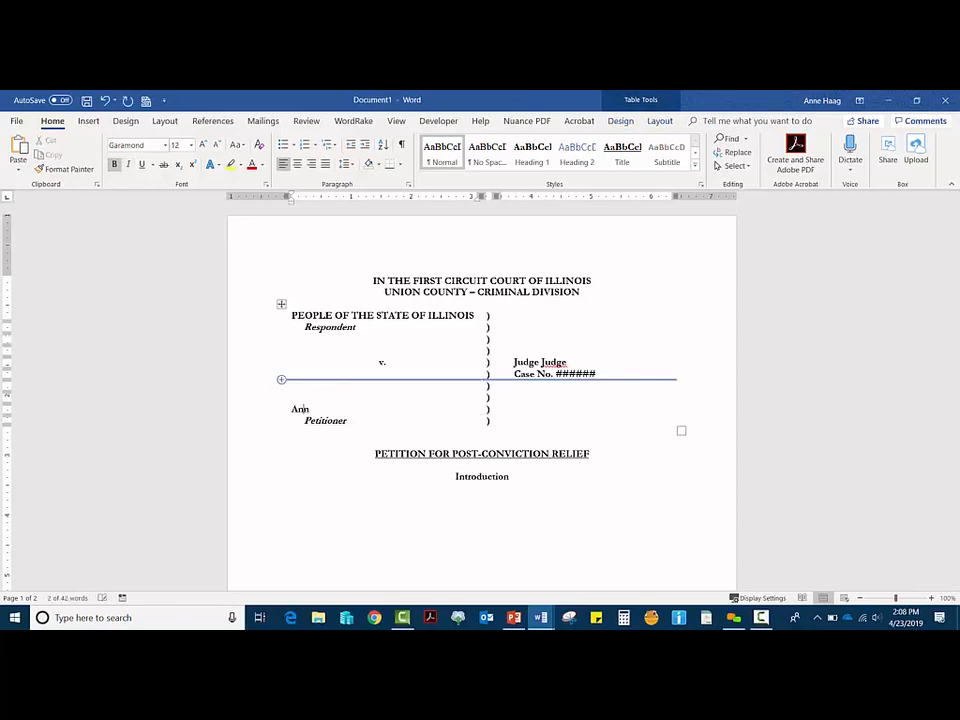
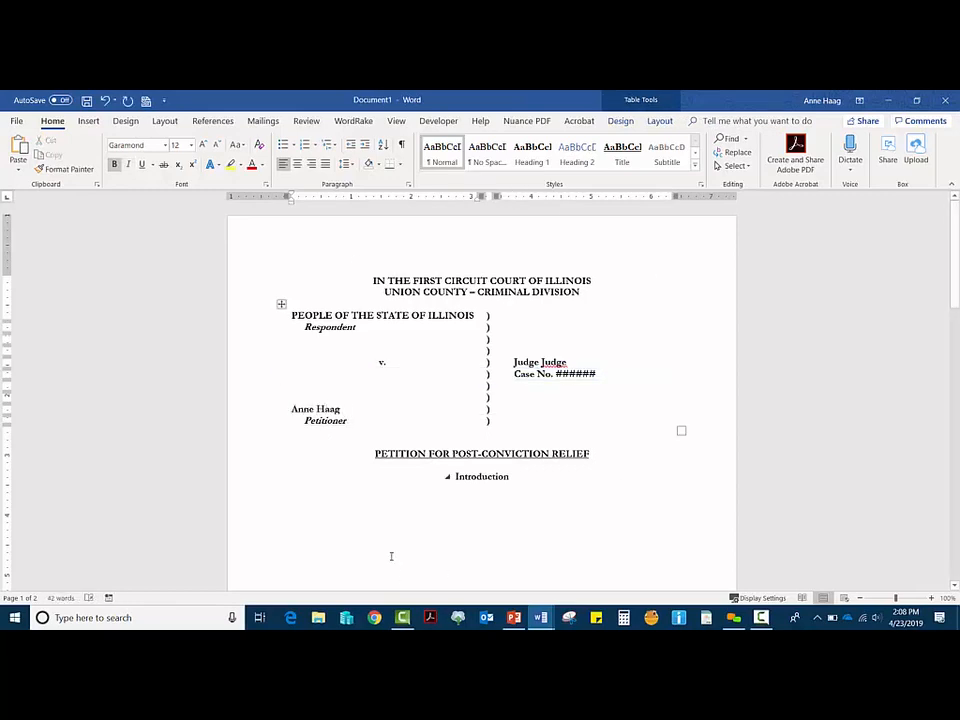
left_click(505, 462)
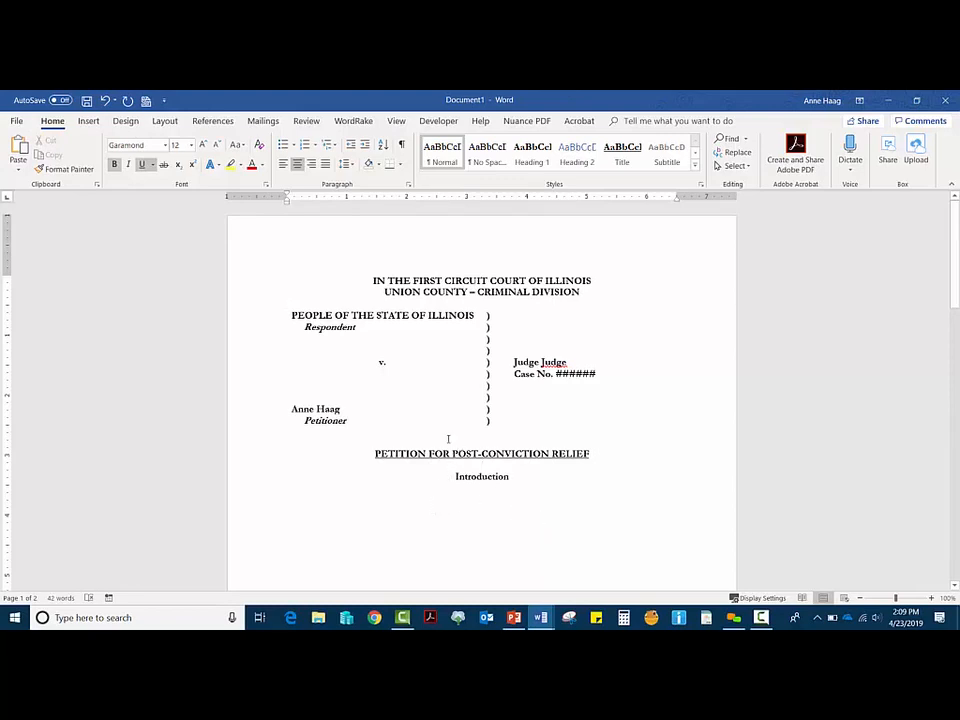
Step: Save the motion to the Desktop as a .docx named with the petitioner's name plus 'Motion'
left_click(17, 122)
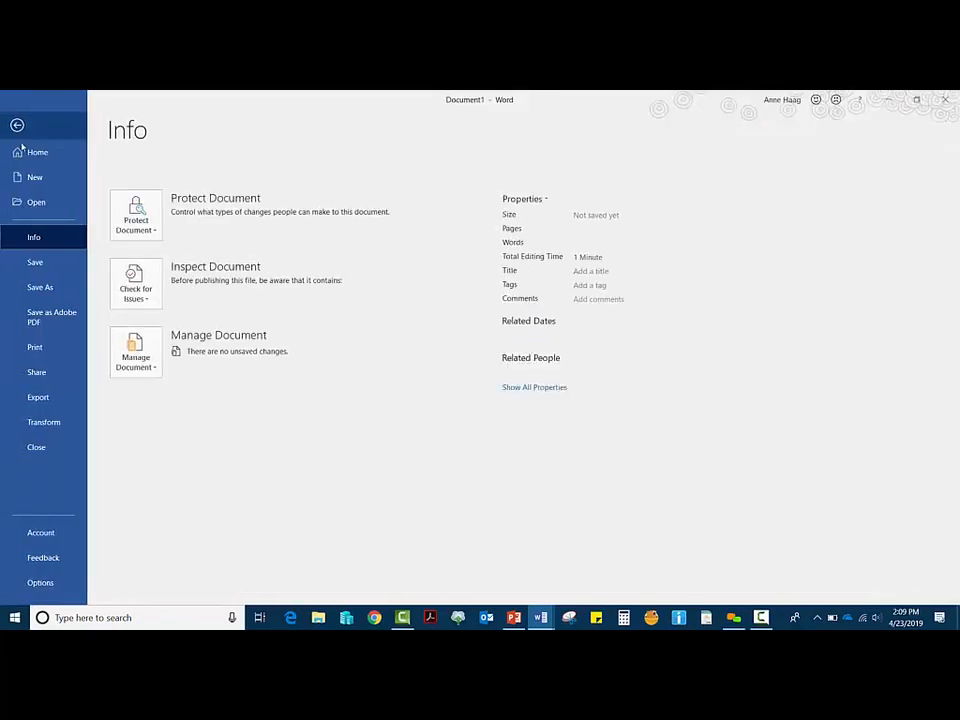
left_click(49, 290)
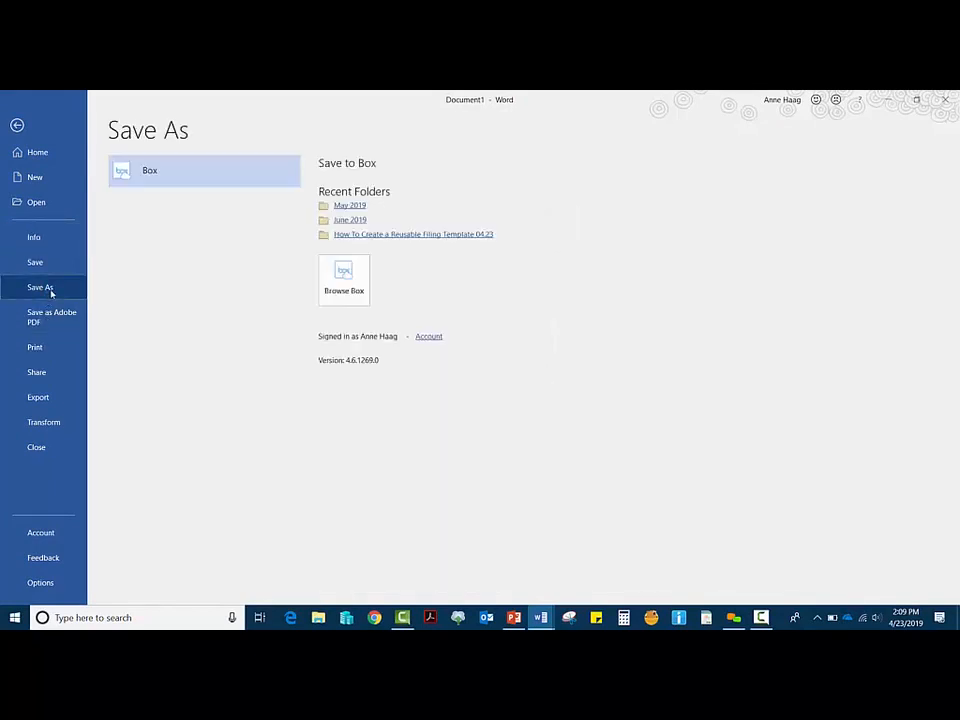
left_click(155, 368)
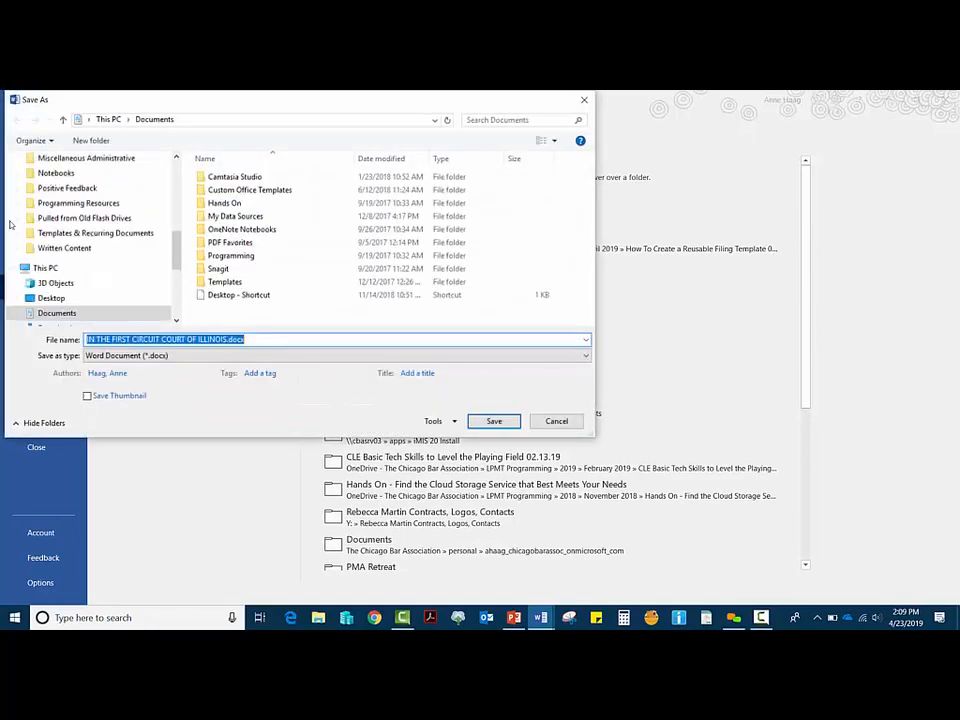
left_click(70, 299)
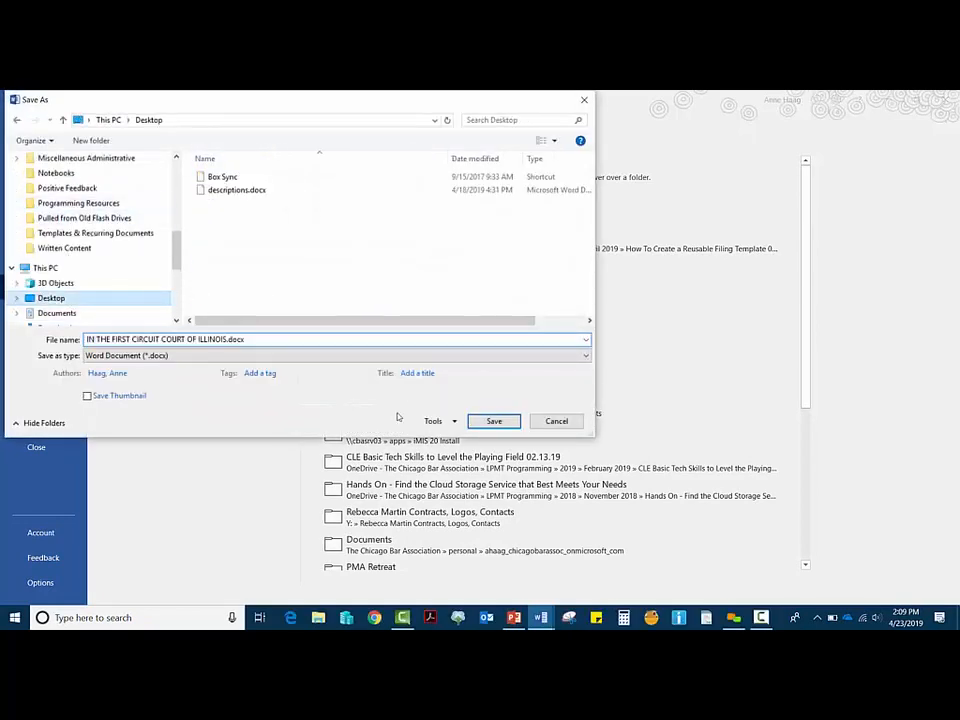
triple_click(279, 339)
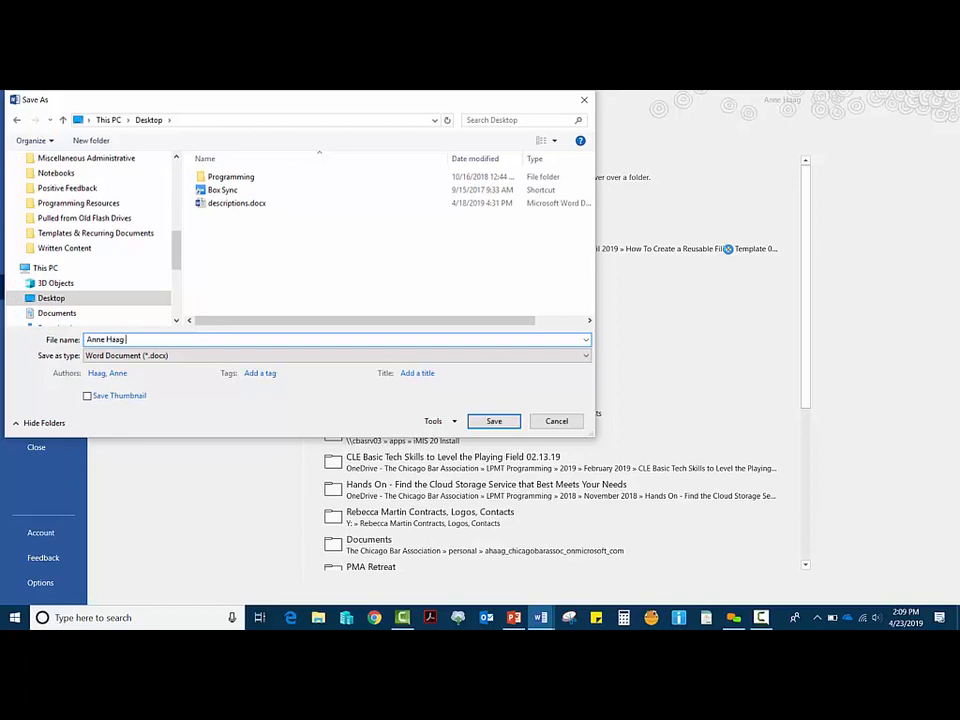
type(" Motion")
key("Return")
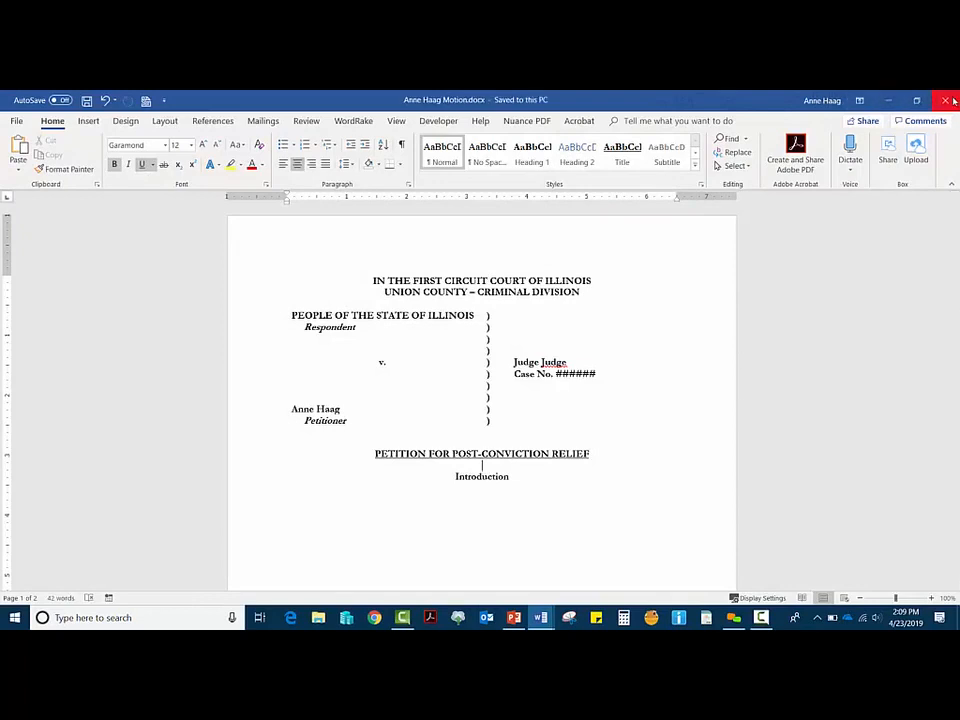
Step: Close the motion, reopen Motion Template to check its placeholders, then close it
left_click(953, 101)
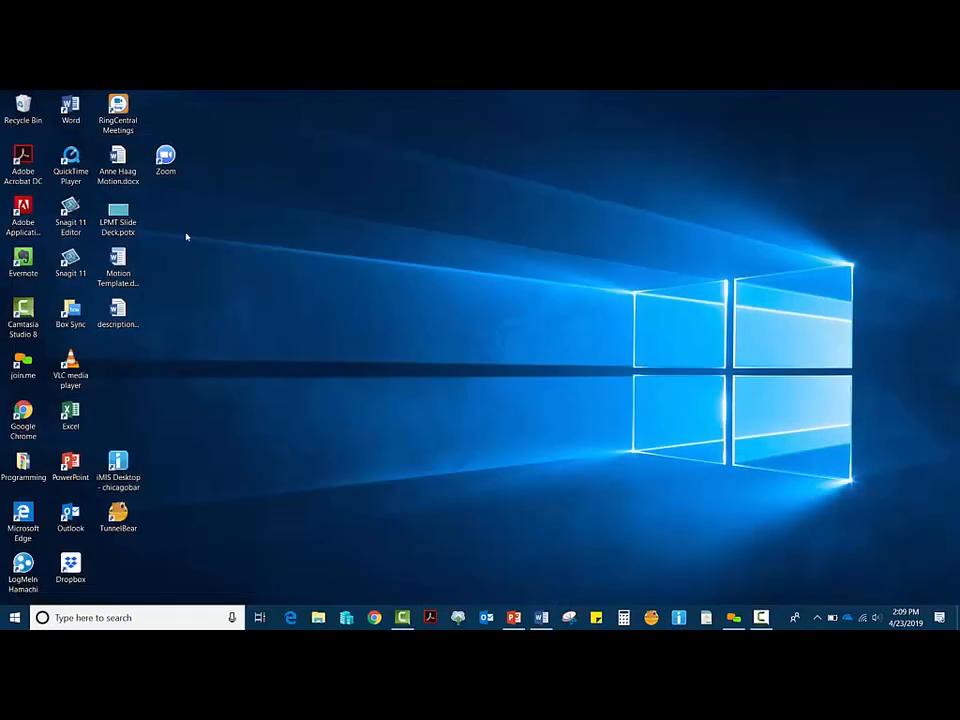
left_click_drag(118, 162, 180, 268)
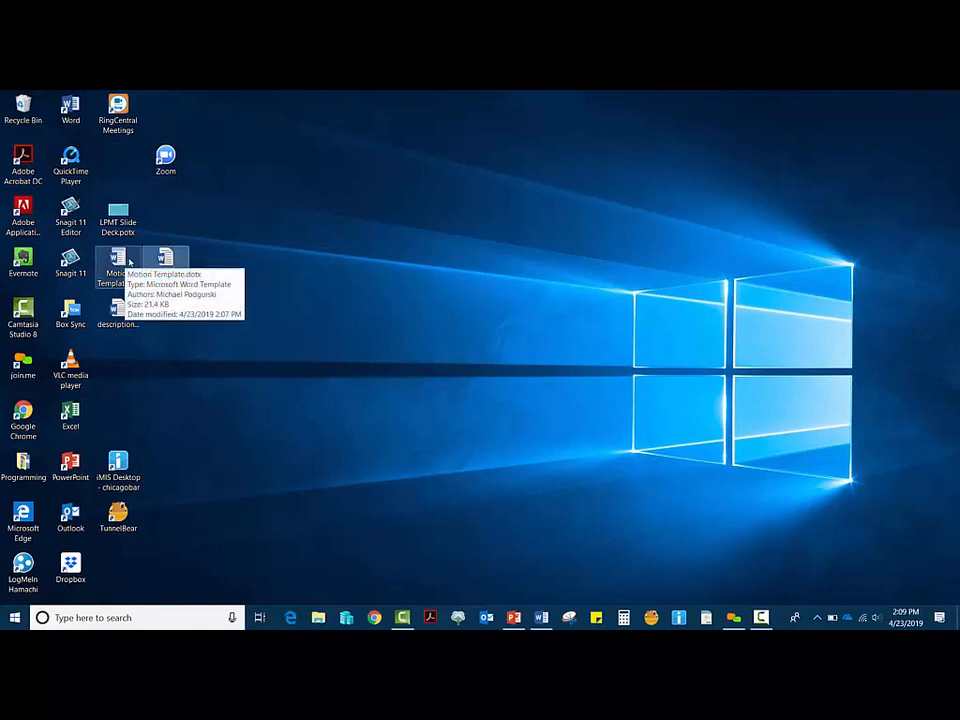
double_click(118, 262)
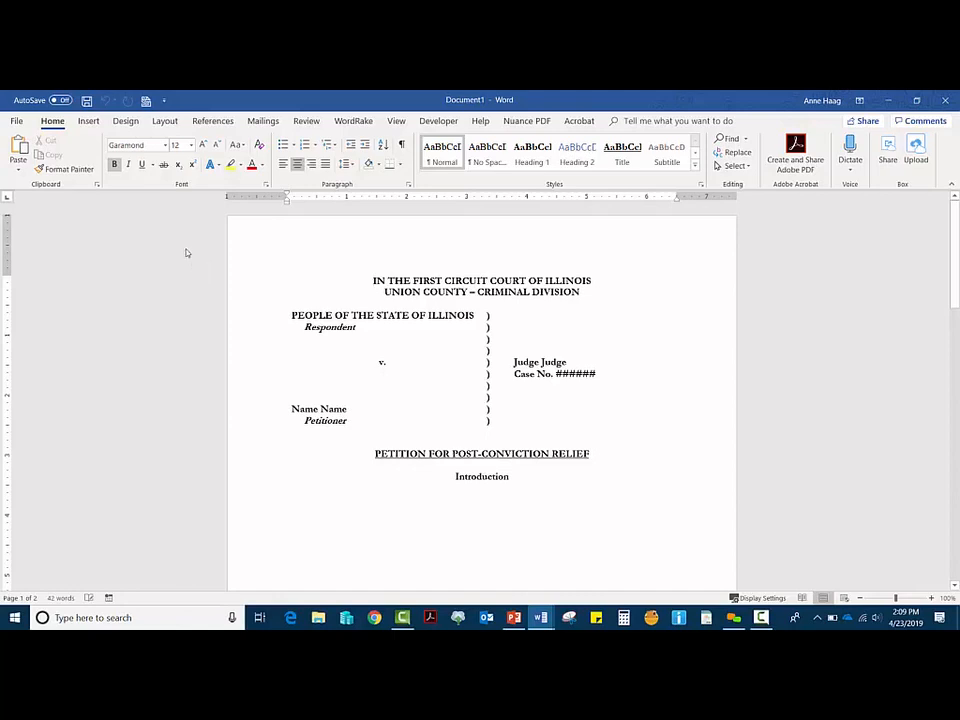
left_click(948, 98)
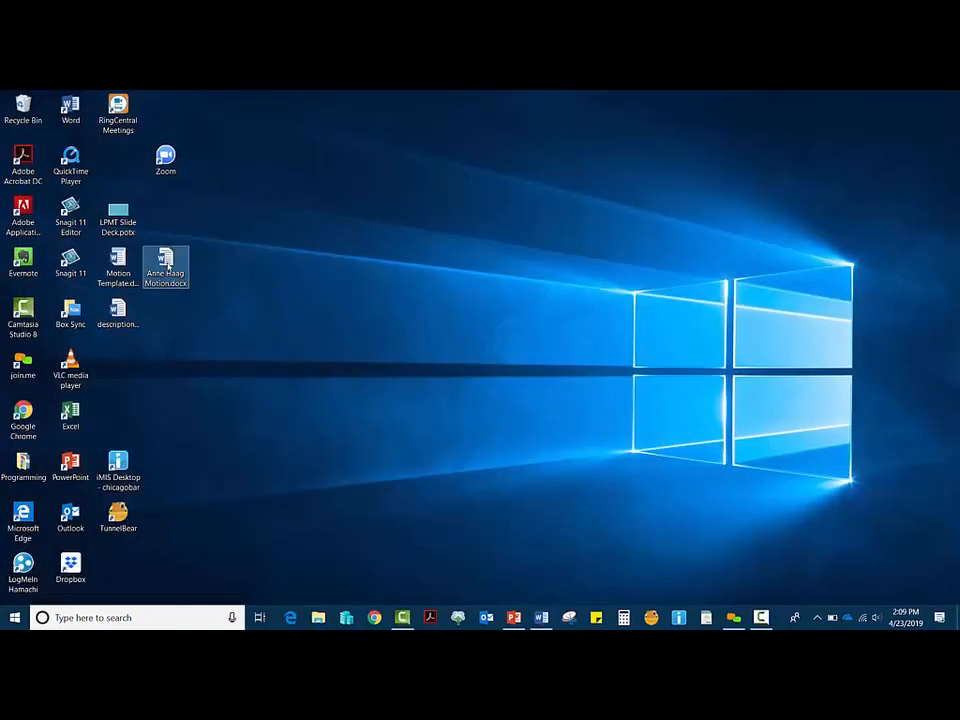
double_click(166, 262)
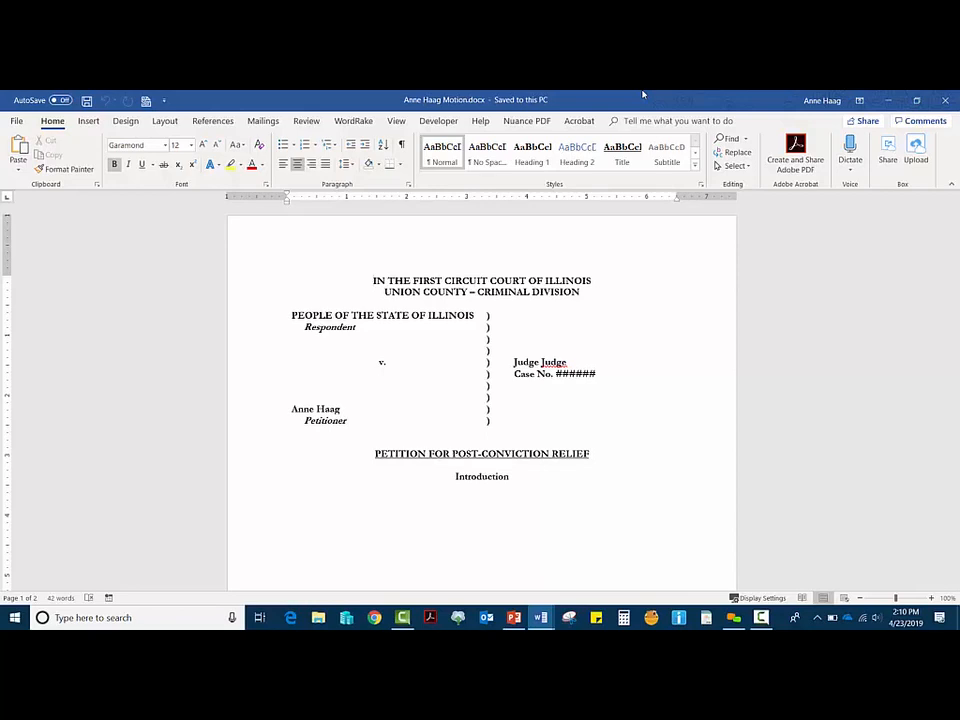
left_click(948, 100)
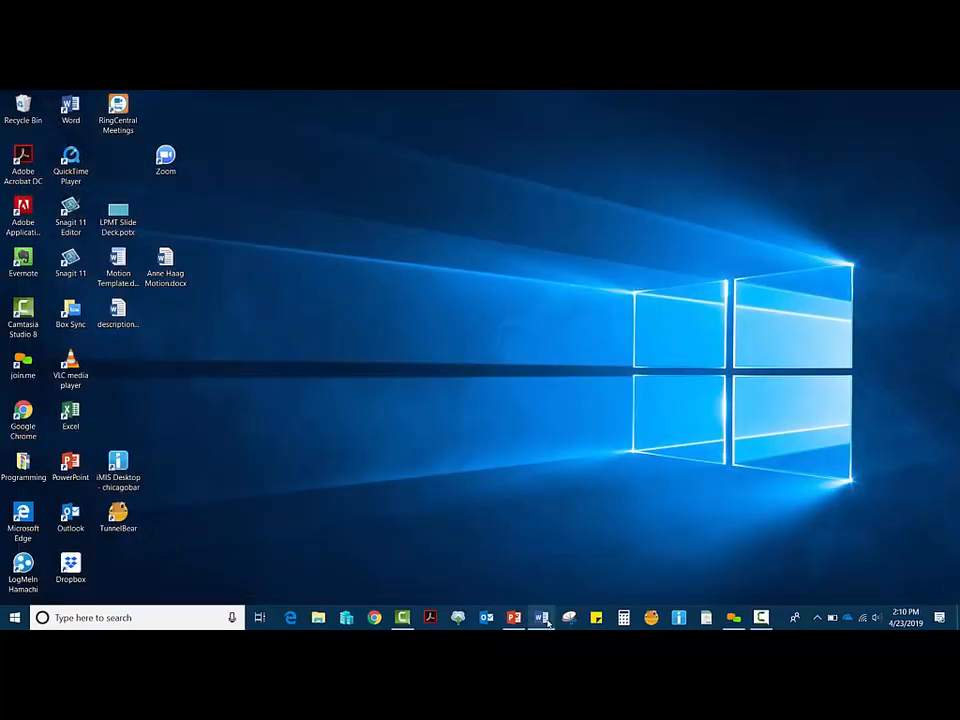
Step: Restore the Sample Engagement Letter window and scroll to its Sent via and Date lines
left_click(541, 584)
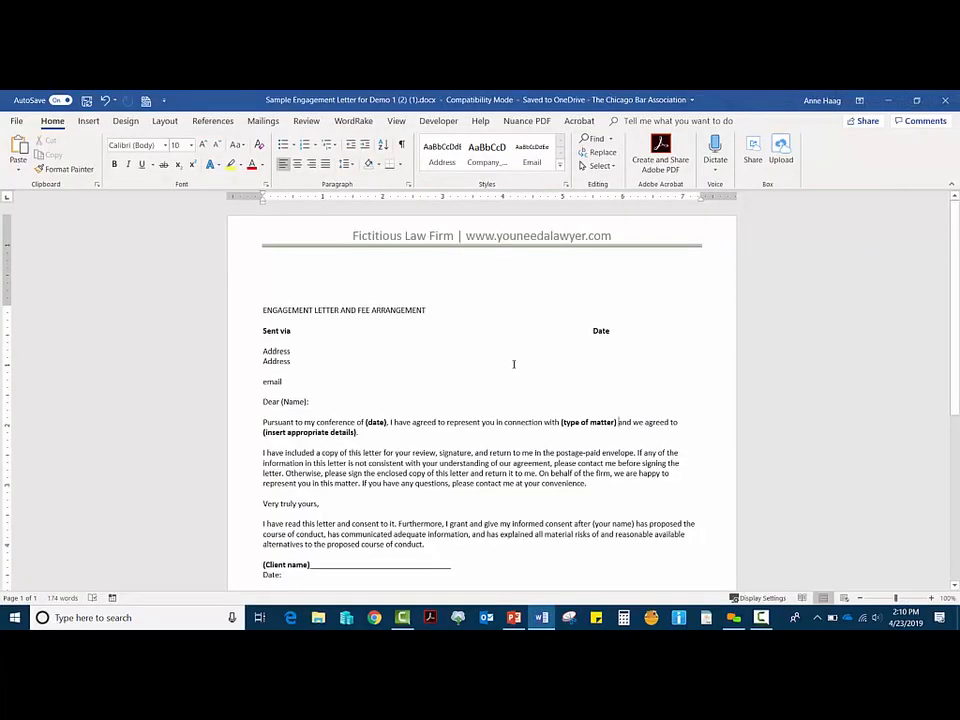
scroll(522, 356, "down", 1)
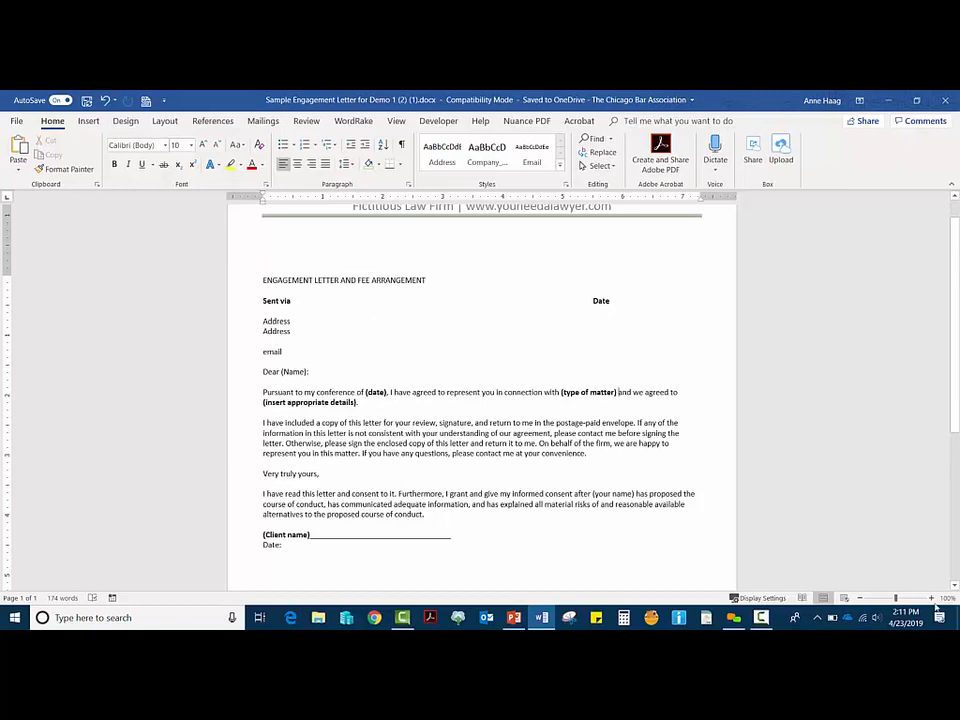
scroll(504, 377, "up", 1)
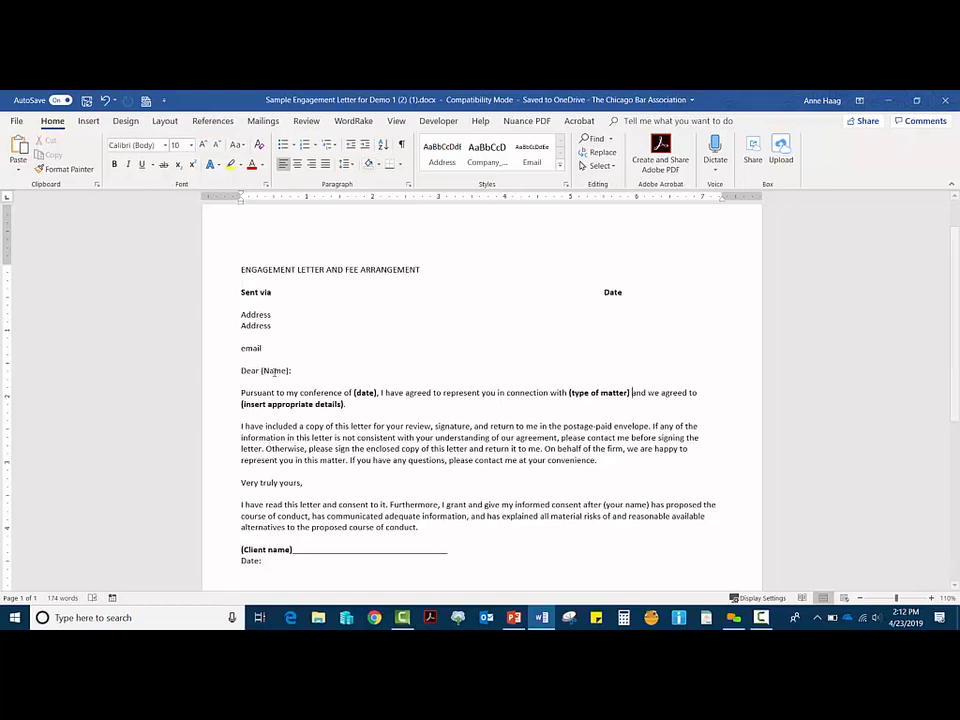
left_click(282, 291)
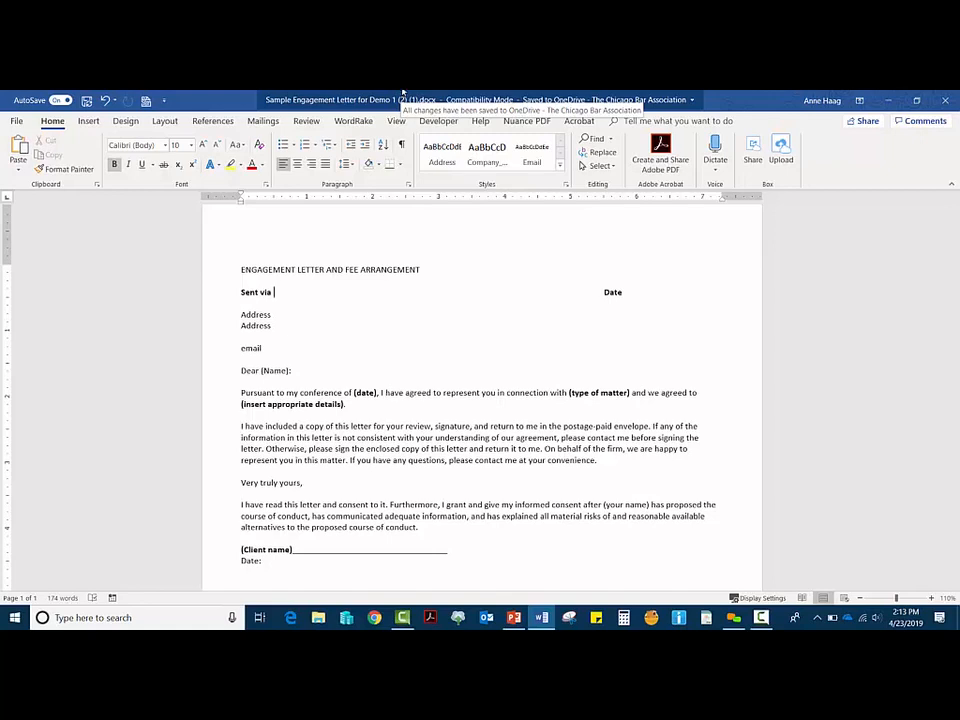
left_click(16, 120)
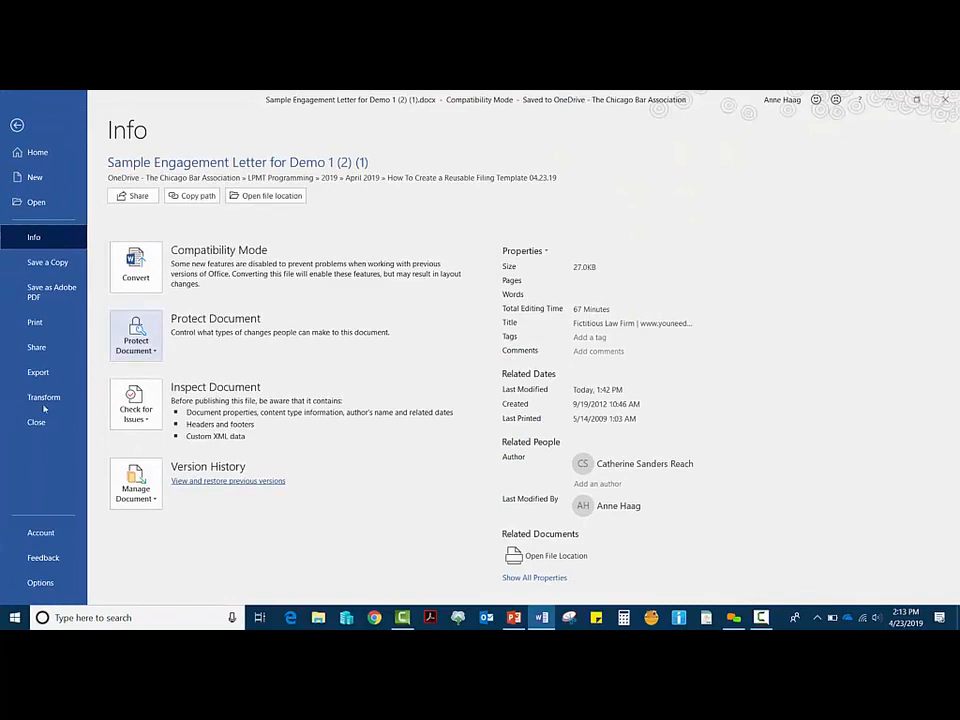
left_click(54, 589)
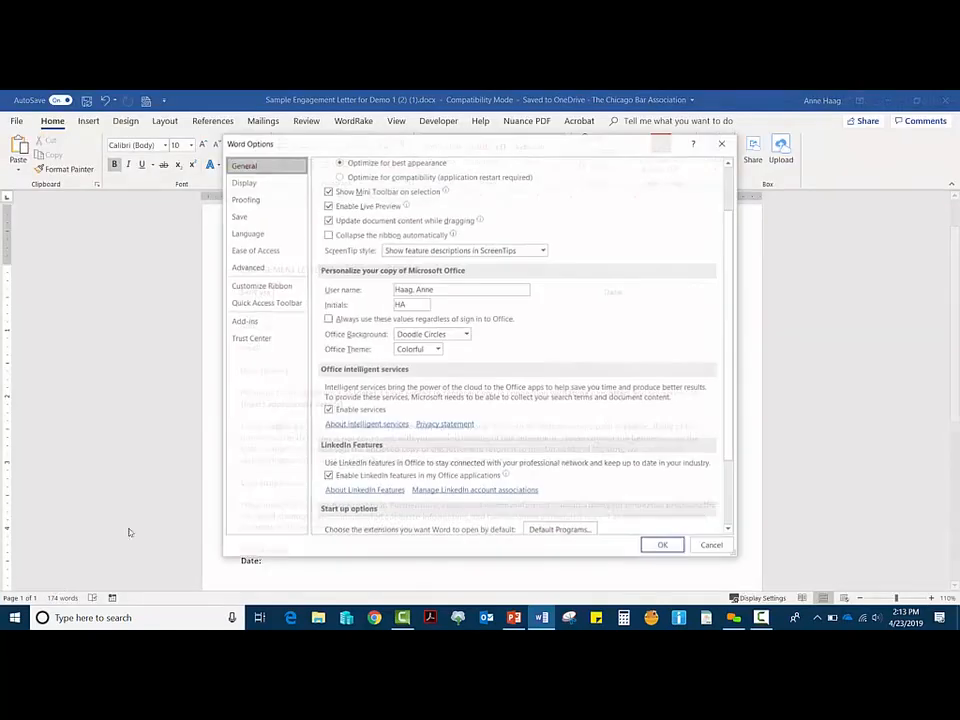
left_click(286, 289)
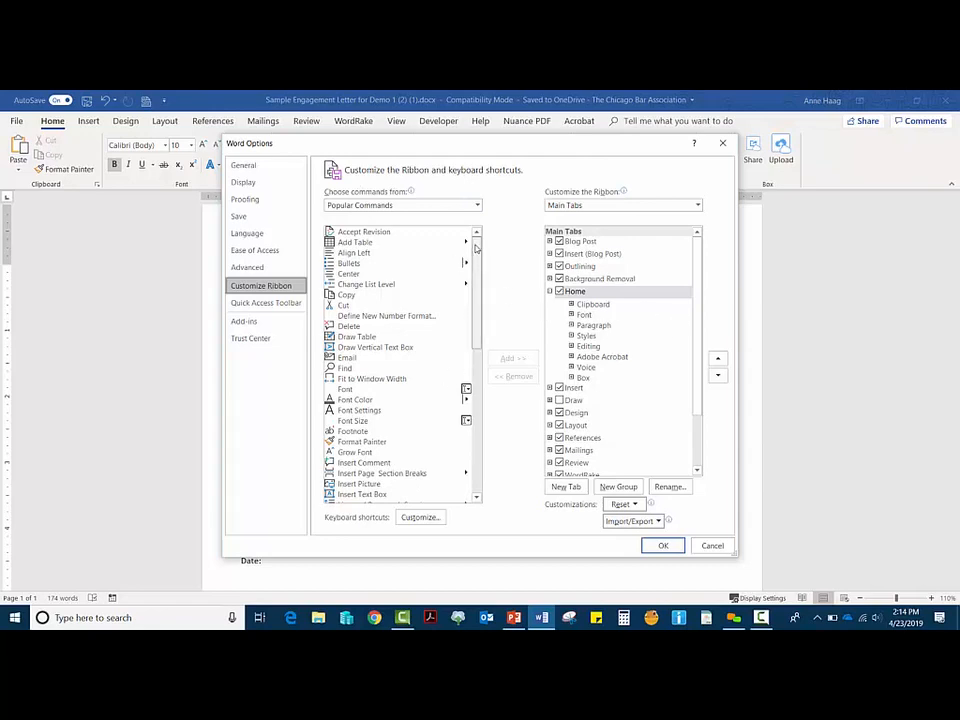
scroll(478, 345, "down", 6)
scroll(460, 400, "down", 3)
scroll(425, 381, "up", 12)
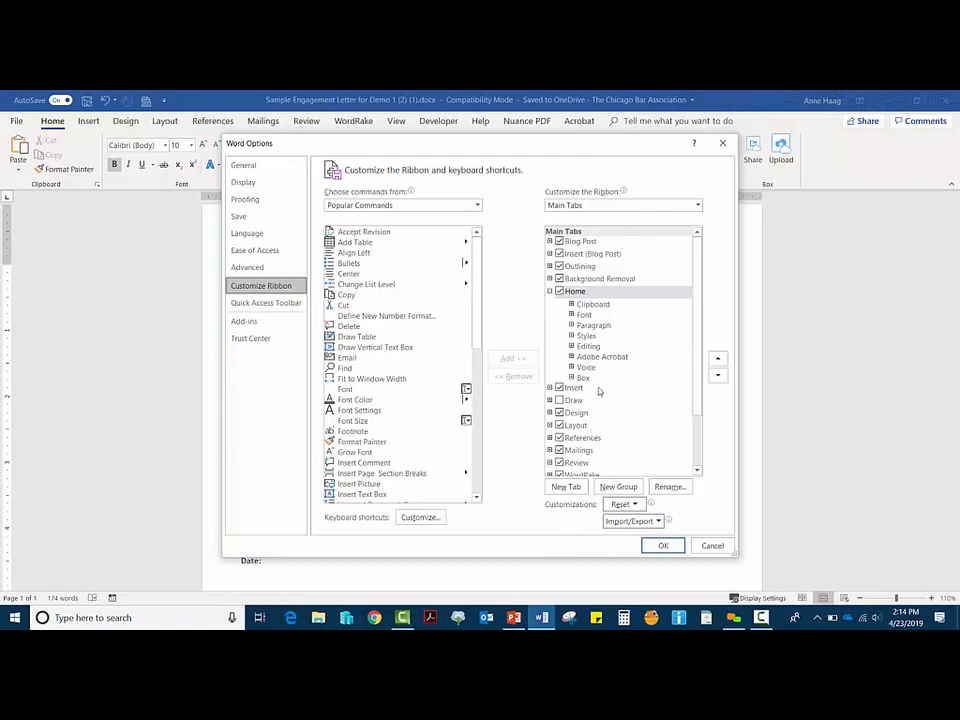
left_click(664, 552)
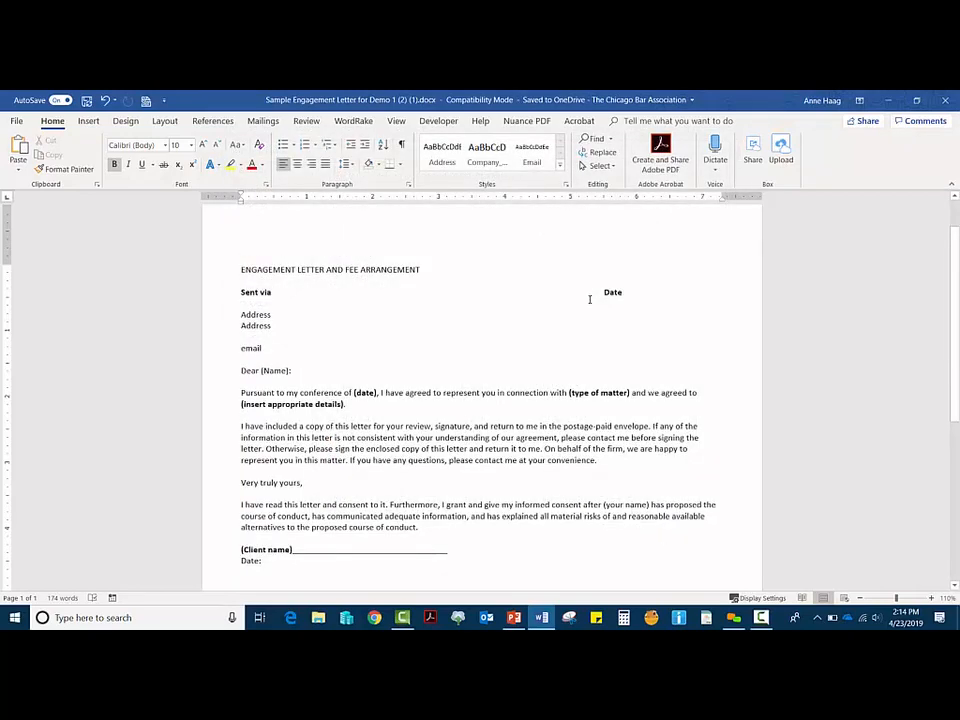
Step: Switch the ribbon to the Developer tab
left_click(440, 121)
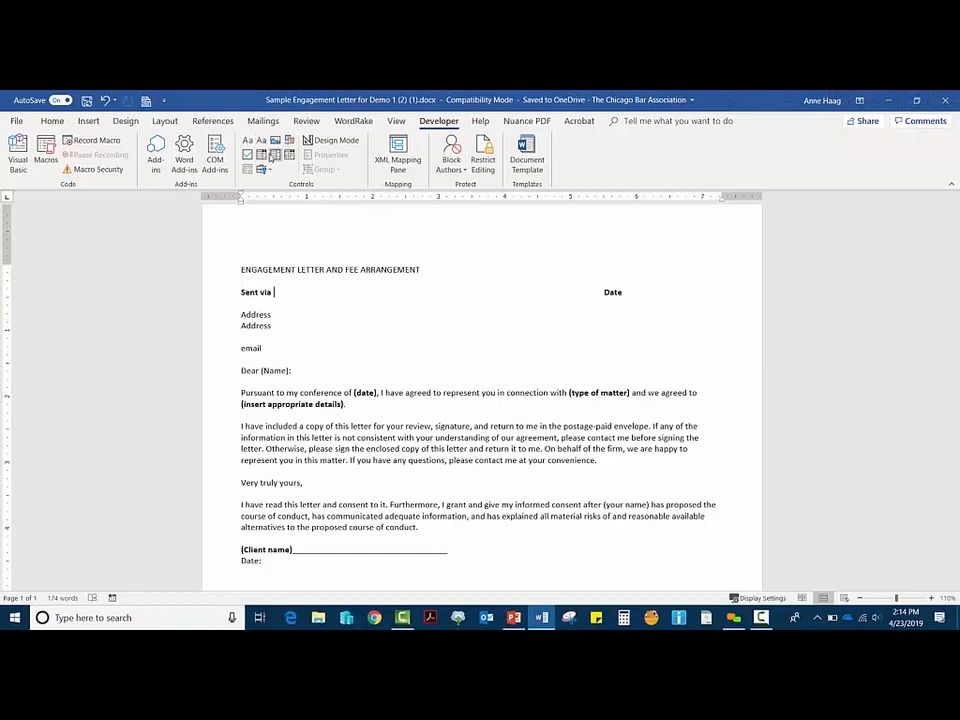
Step: Turn on Design Mode in the Developer Controls group
left_click(356, 142)
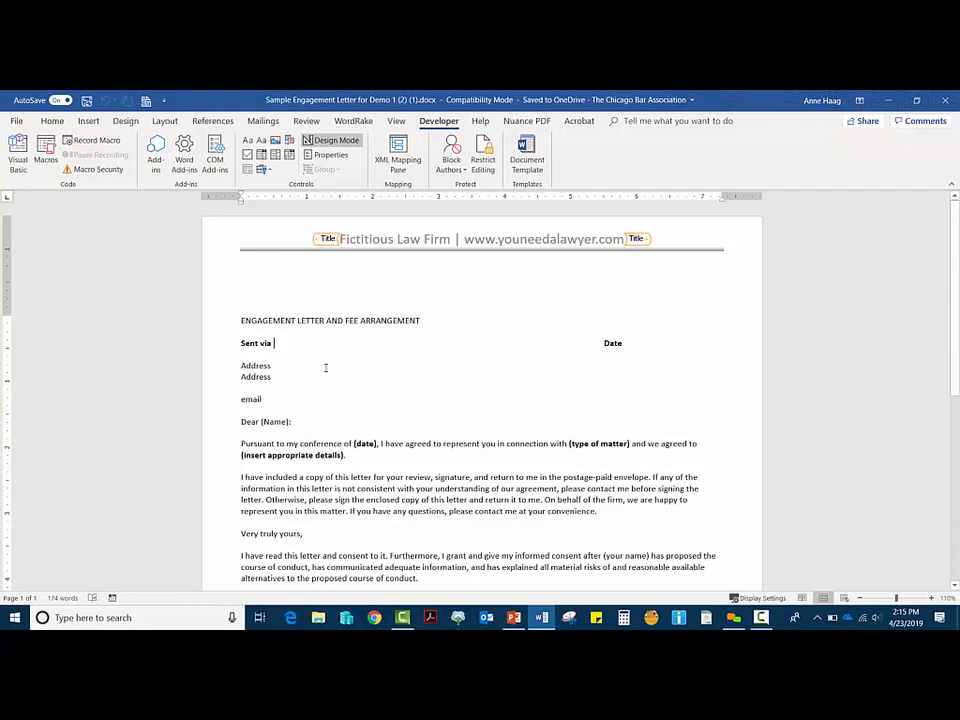
scroll(341, 366, "down", 2)
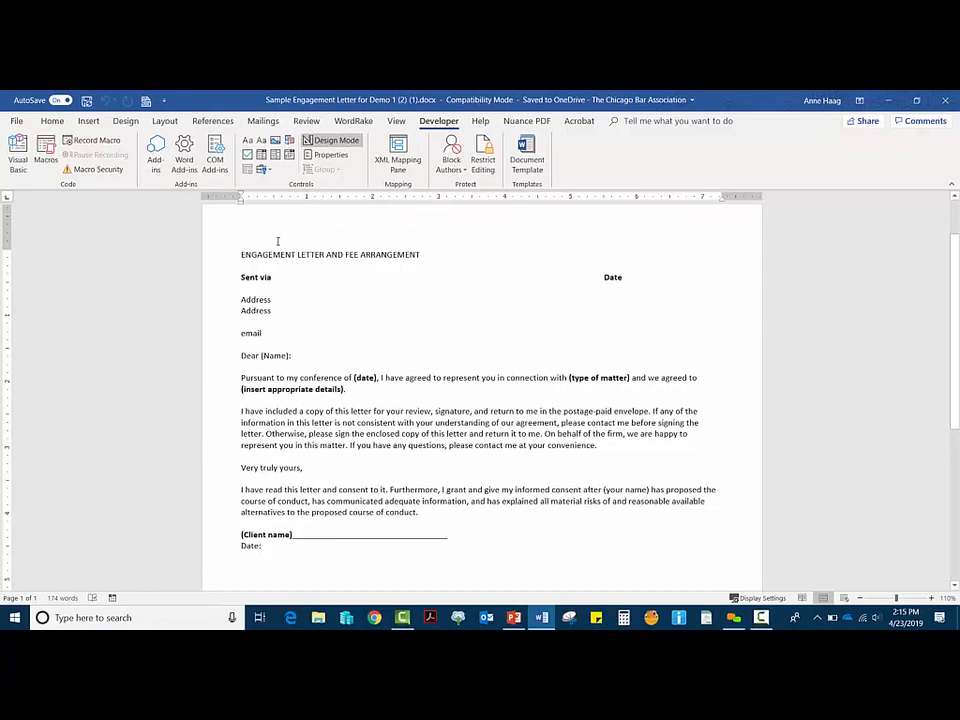
Step: Insert a drop-down list after 'Sent via' with title 'sent via' and tag 'method'
left_click(278, 158)
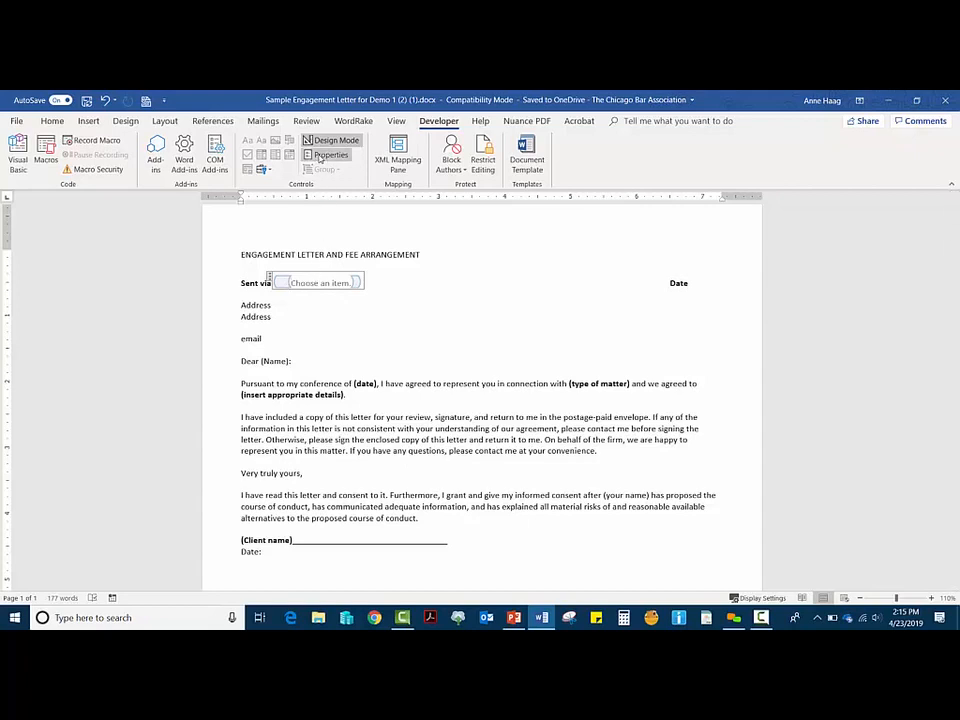
left_click(344, 162)
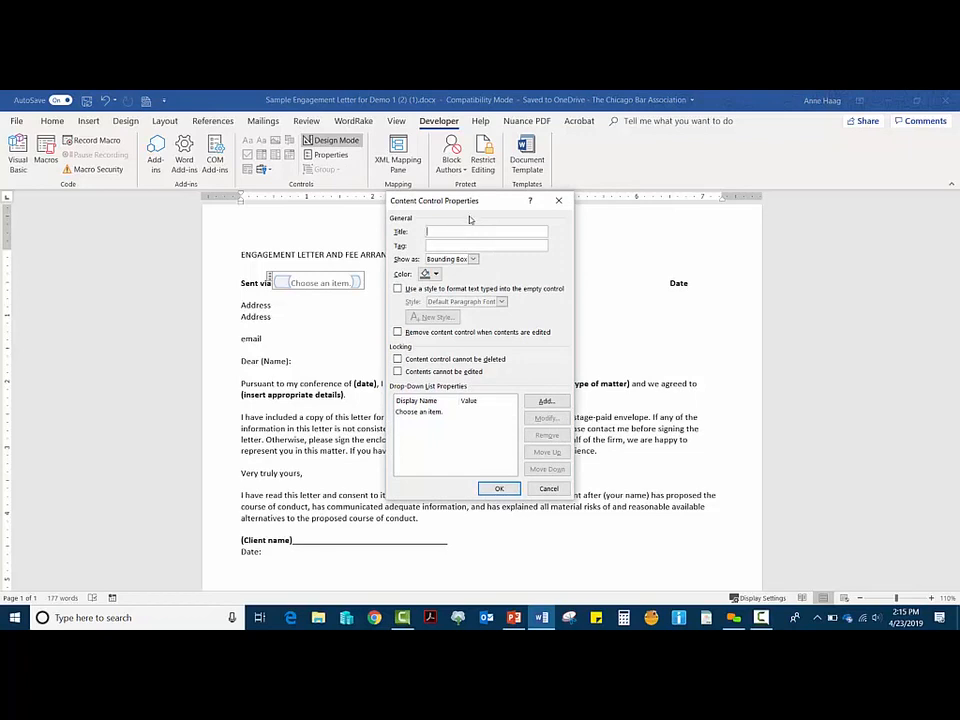
type("t")
type("m")
type("ethod")
Step: Add USPS, Email and Fax as the drop-down's choices
left_click(546, 400)
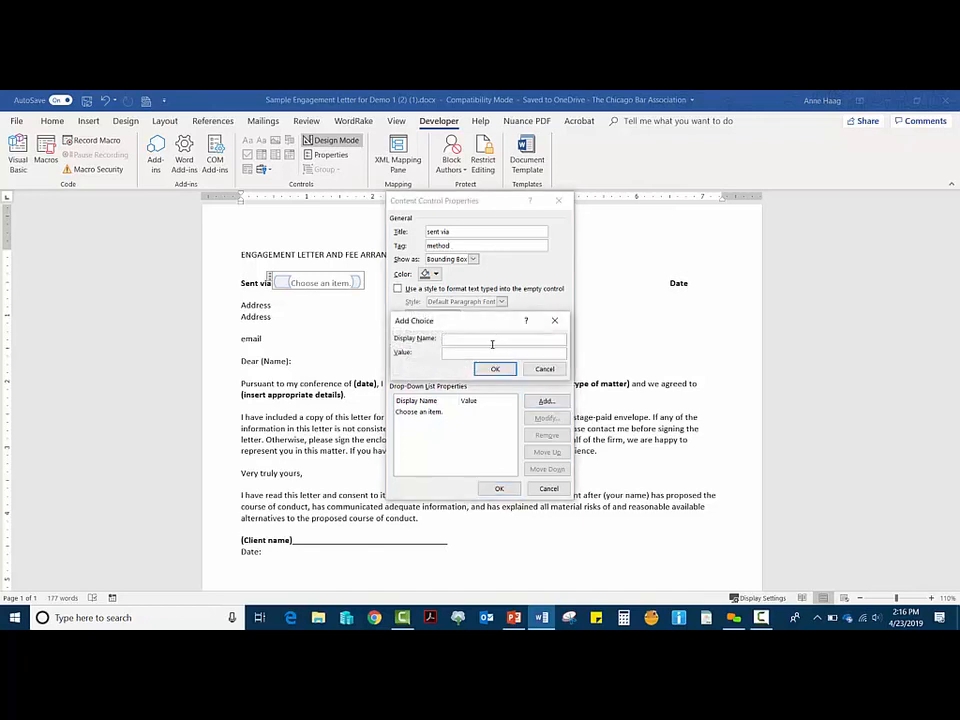
type("USPS")
left_click(495, 369)
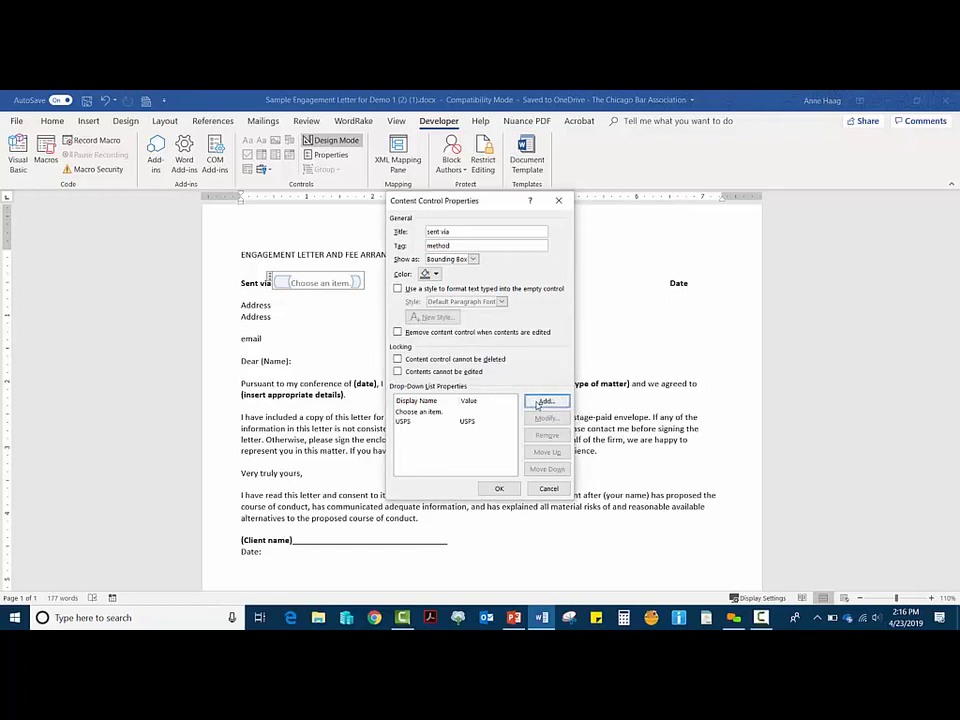
left_click(538, 402)
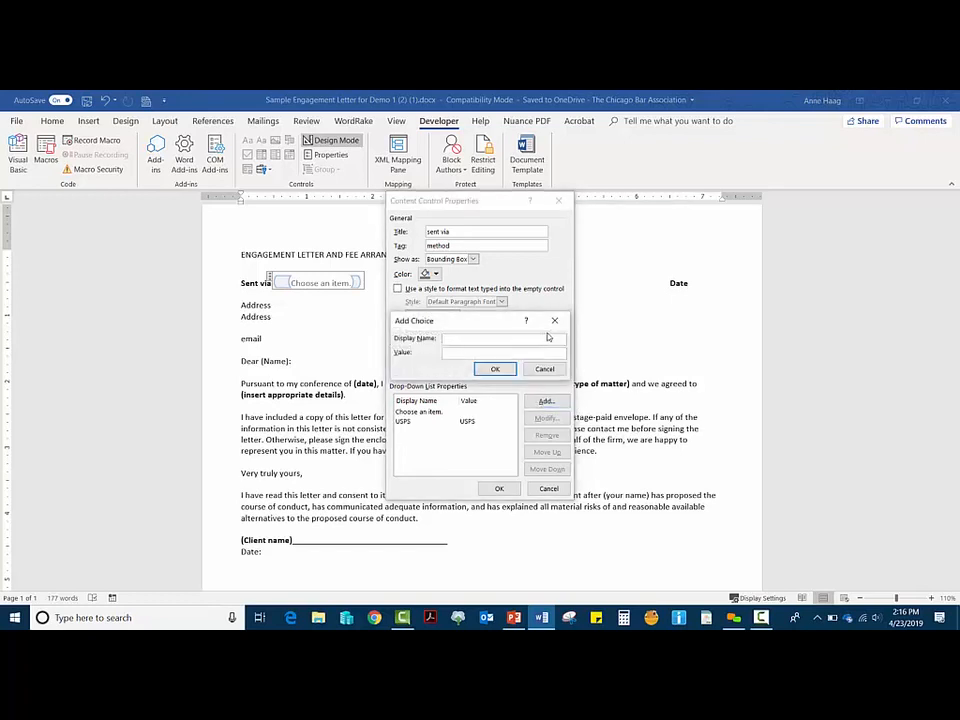
type("Email")
key("Return")
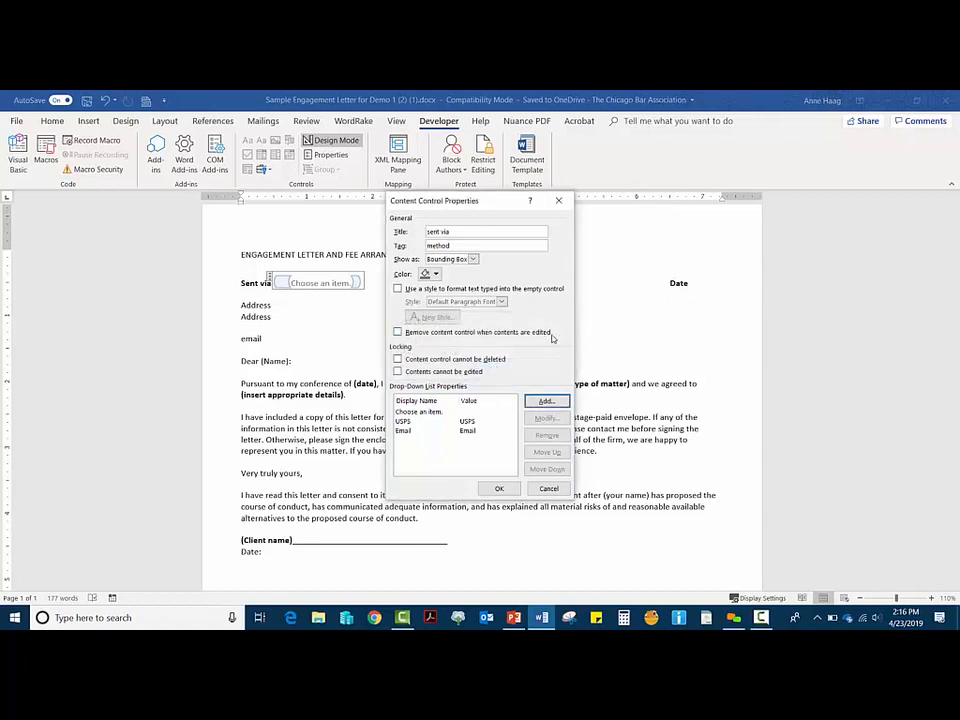
left_click(547, 401)
type("Fax")
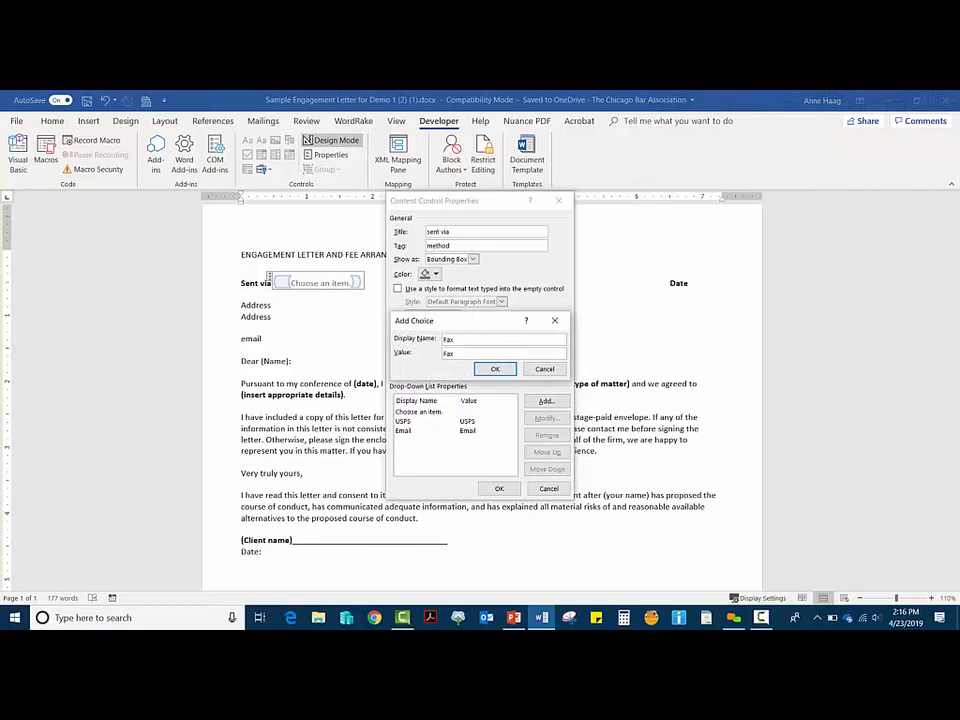
key("Return")
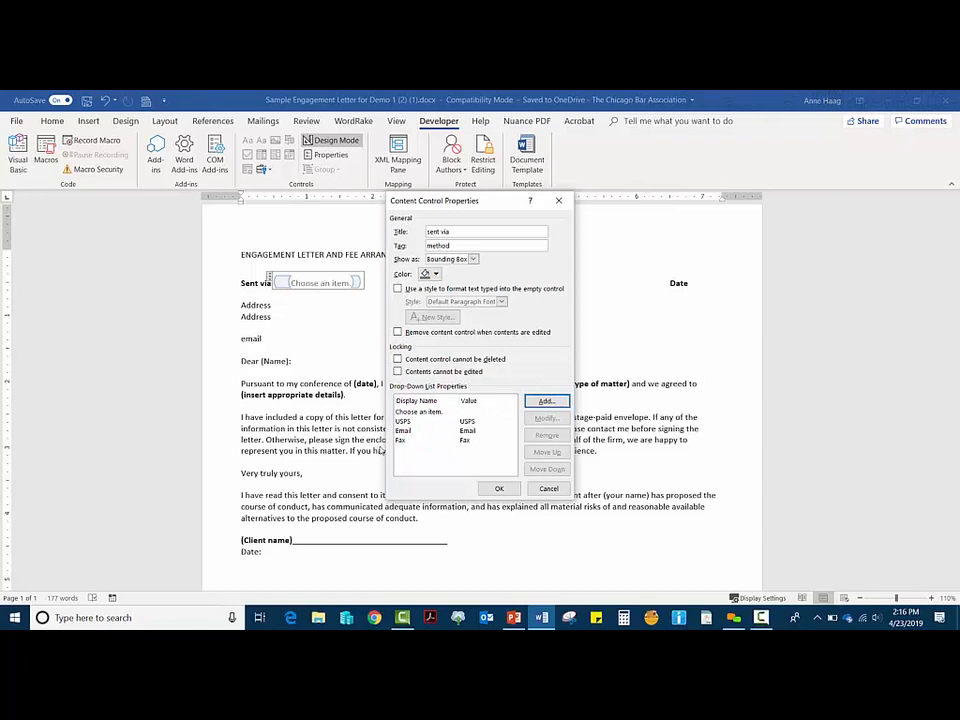
Step: Apply the drop-down list's properties and leave design mode to try the Sent via control
left_click(497, 488)
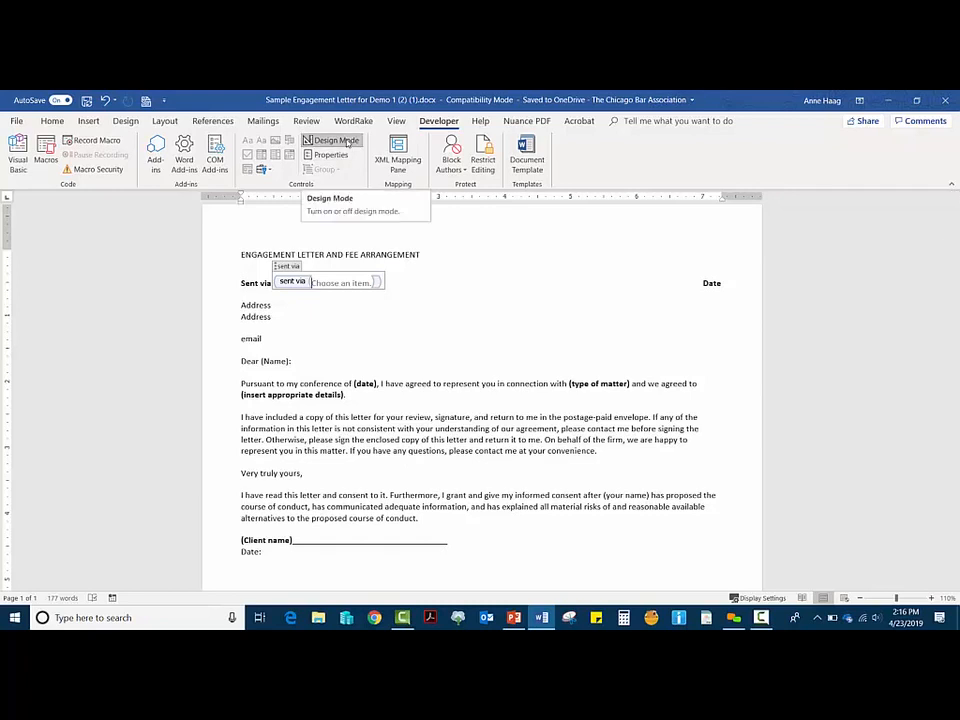
left_click(347, 142)
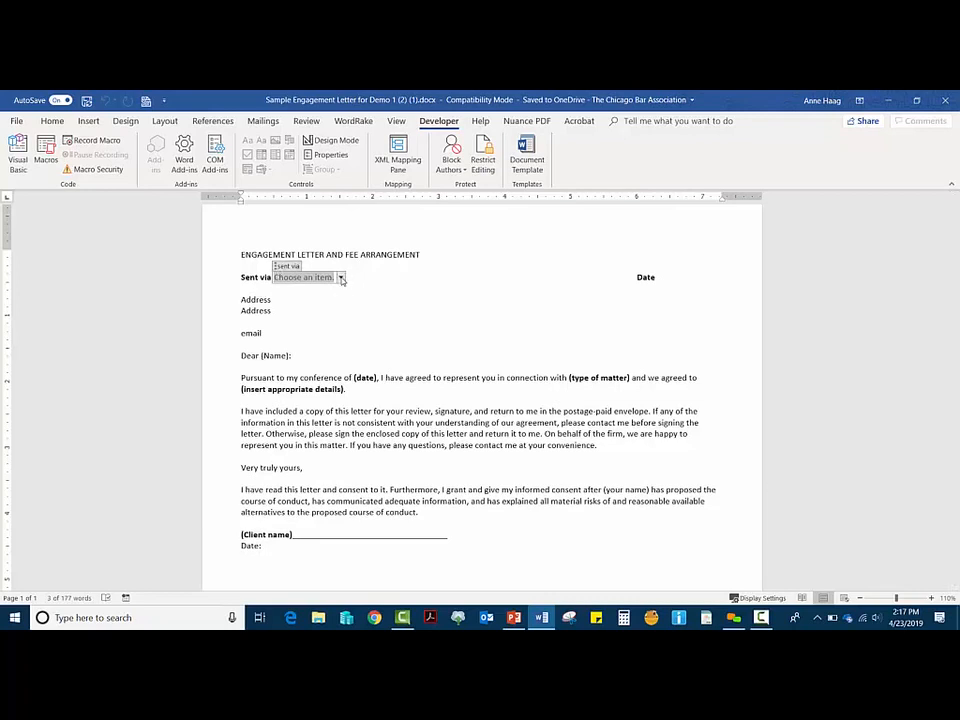
left_click(341, 278)
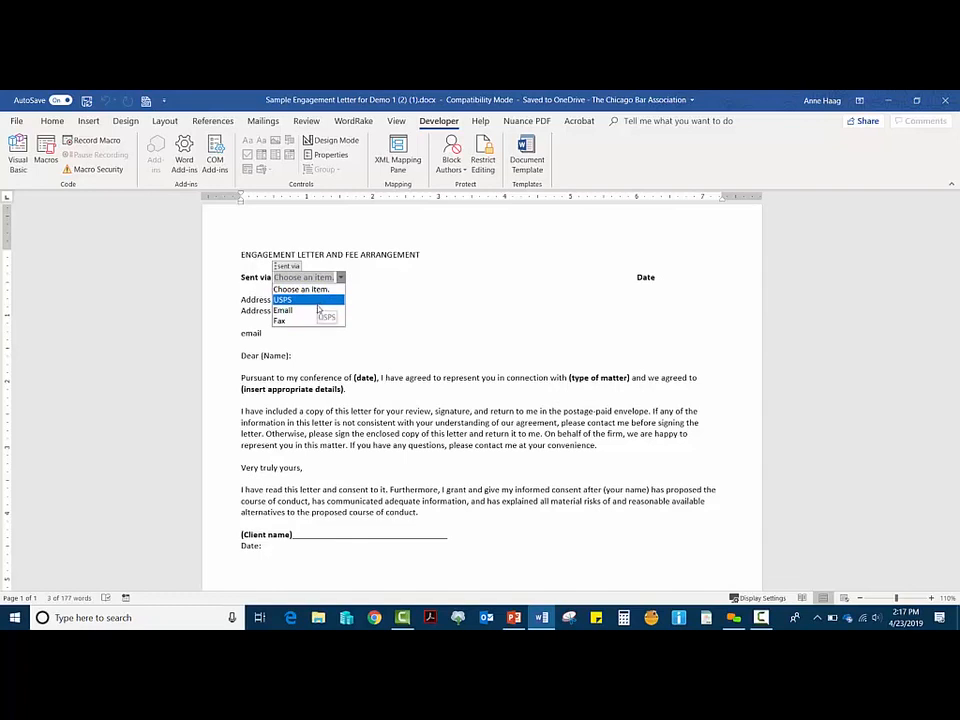
Step: Choose Email in Sent via, undo it back to the placeholder, and place the cursor after Date
left_click(317, 310)
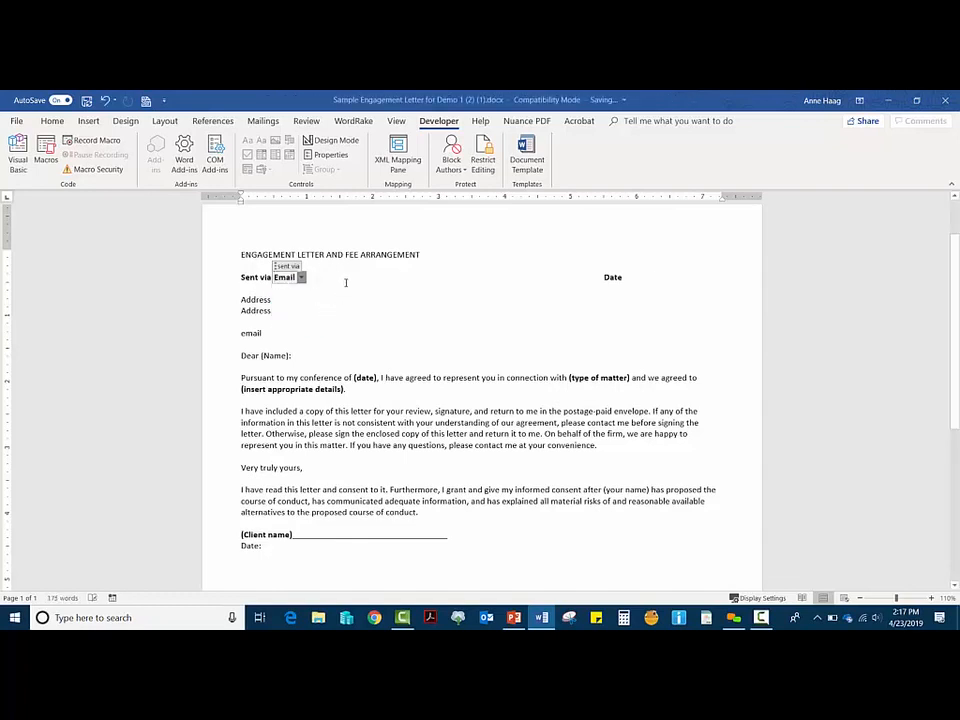
left_click(301, 277)
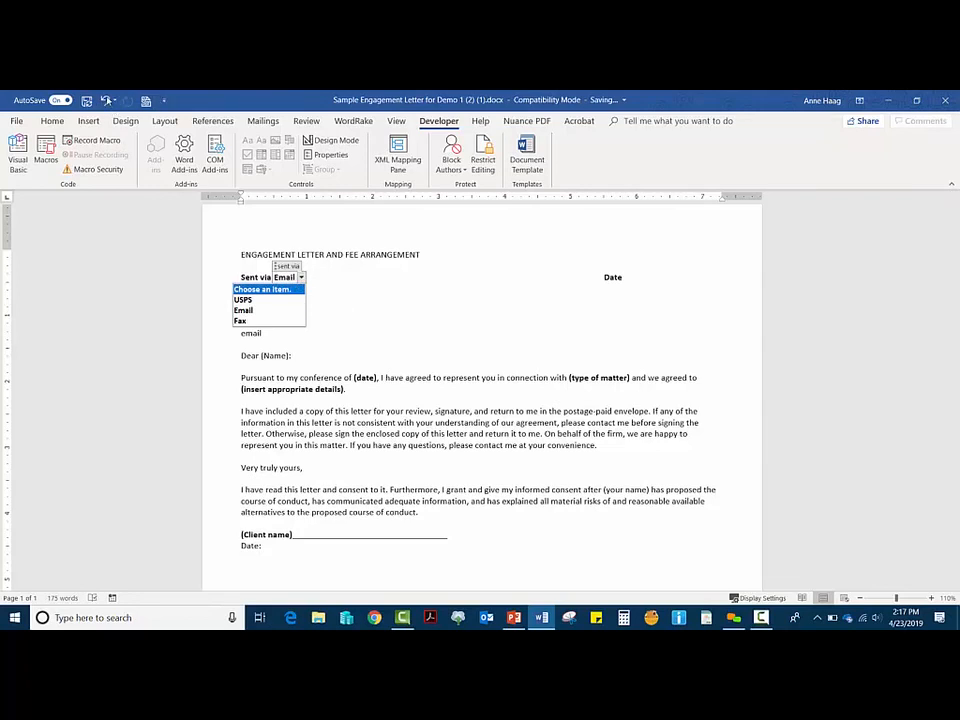
left_click(107, 101)
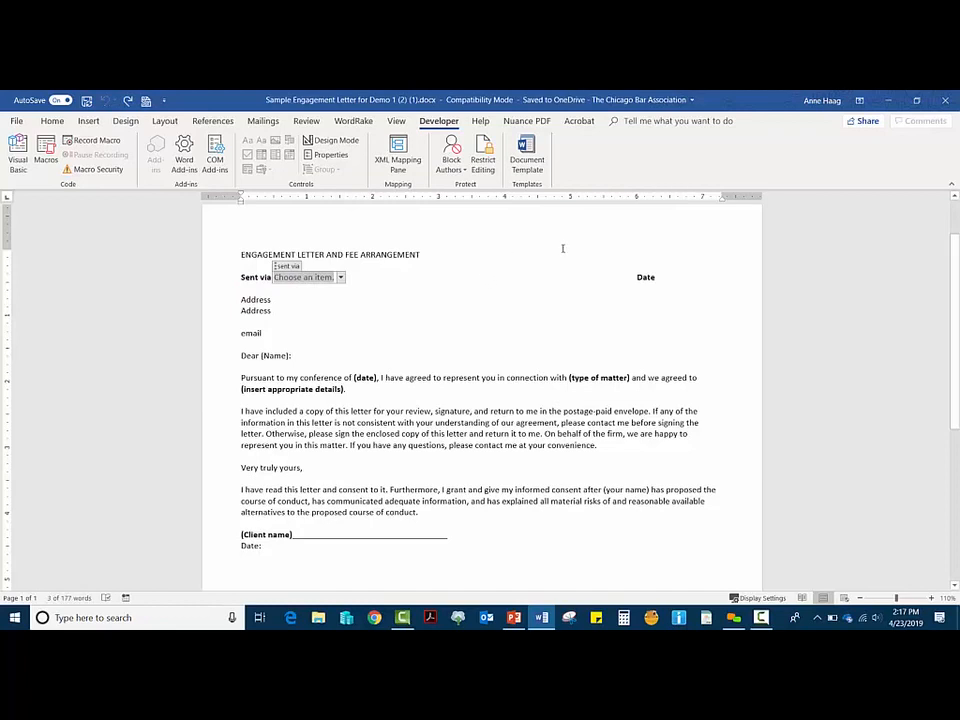
left_click(660, 277)
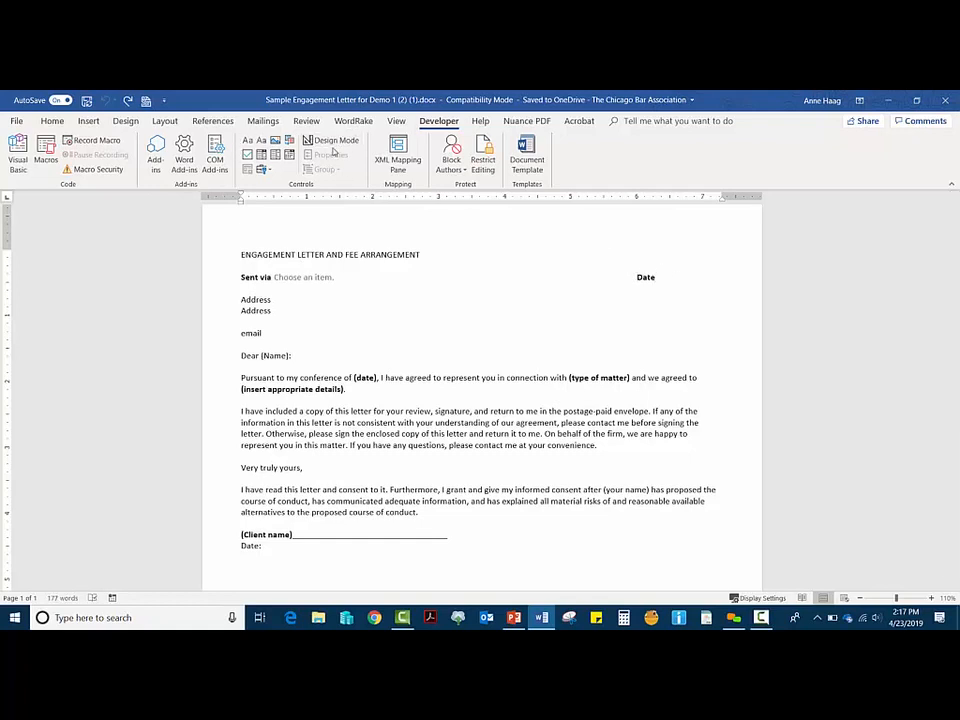
Step: In design mode, remove a tab before Date and insert a Date Picker content control after it
left_click(333, 141)
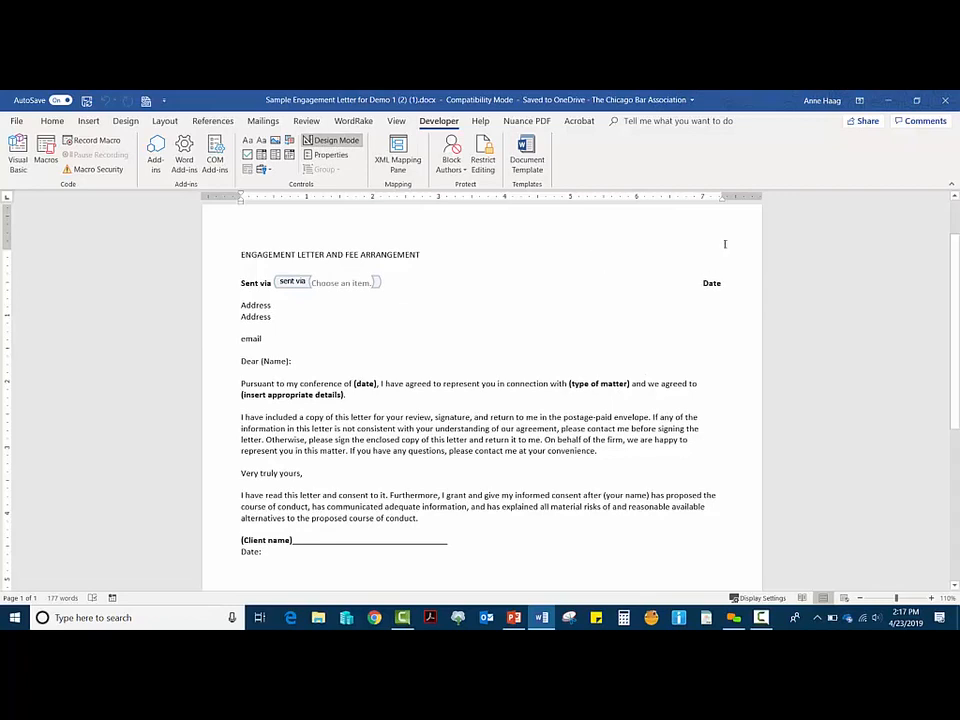
key("BackSpace")
key("BackSpace")
key("BackSpace")
key("BackSpace")
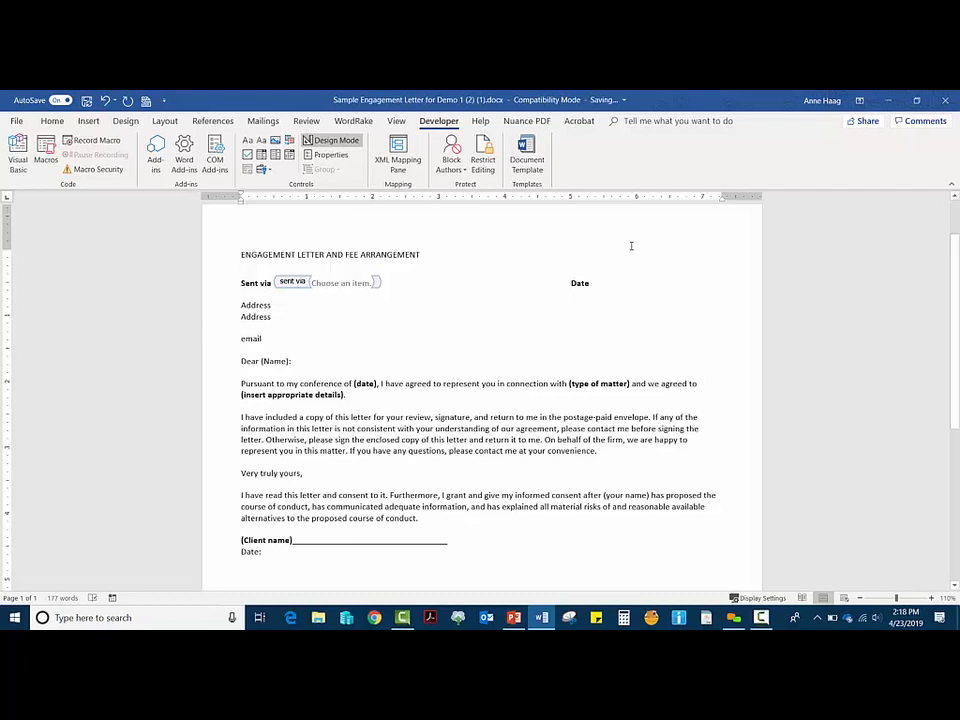
key("End")
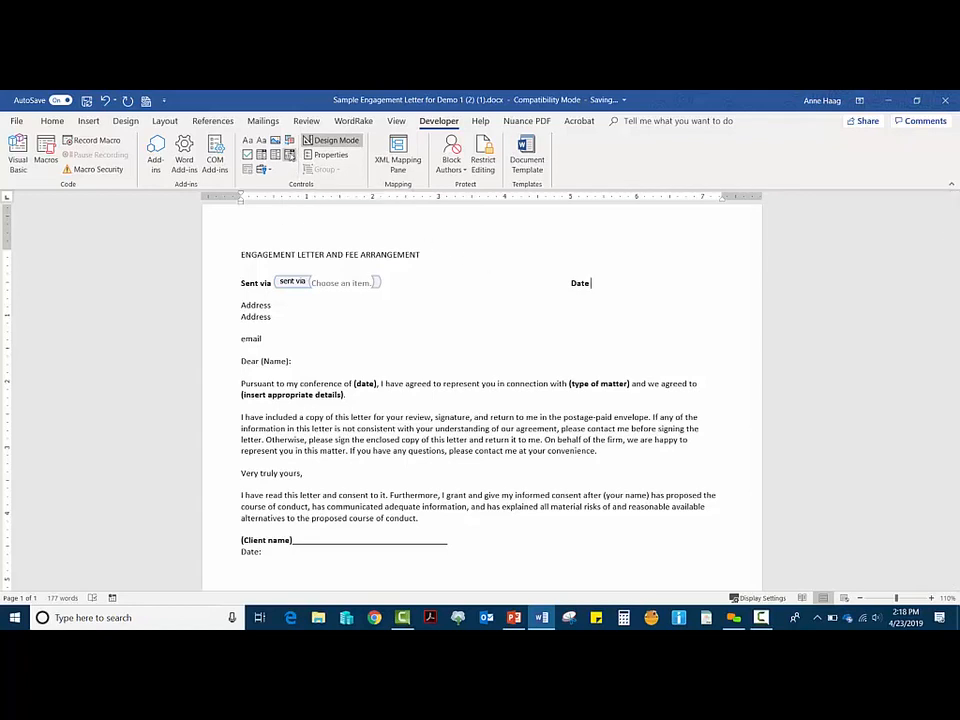
left_click(262, 169)
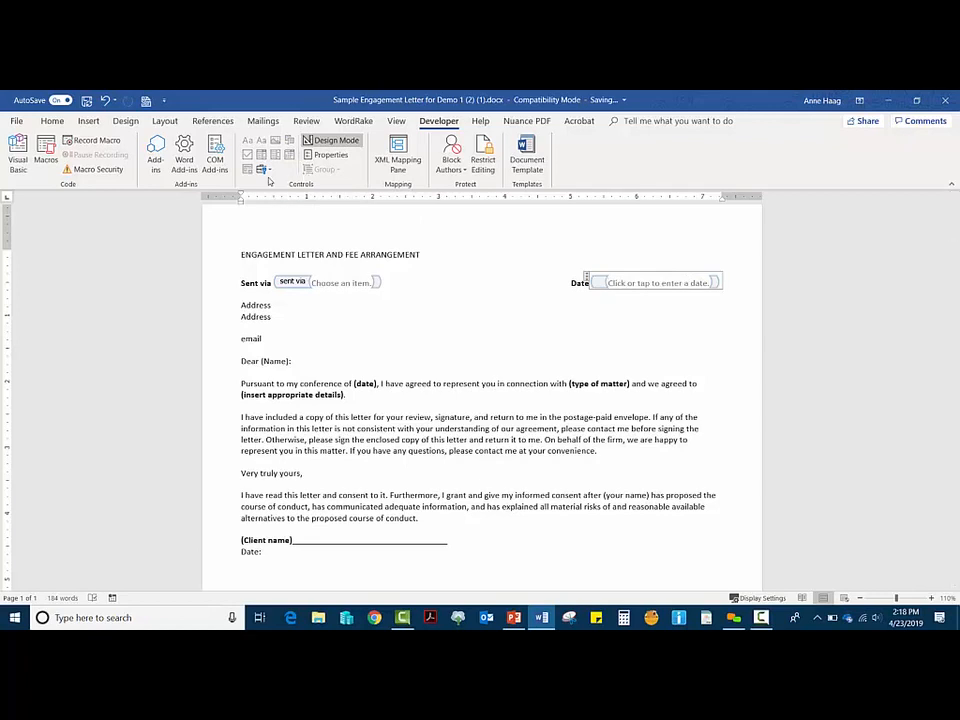
Step: Give the date picker title and tag 'calendar' and the MMMM d, yyyy display format
left_click(330, 155)
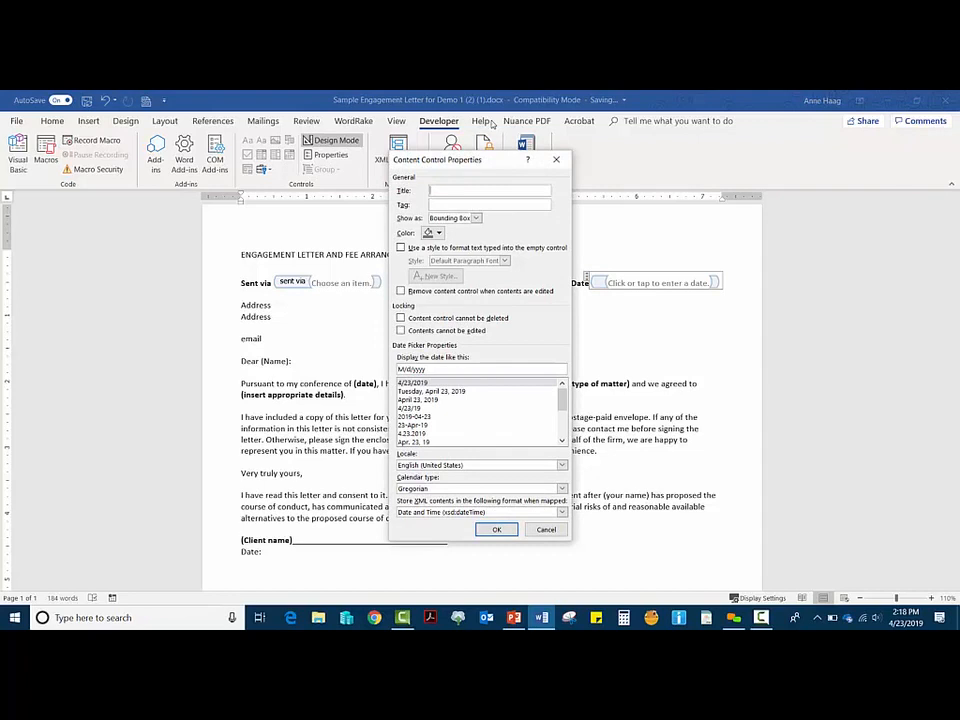
type("calendar")
key("Tab")
type("calendar")
left_click(425, 400)
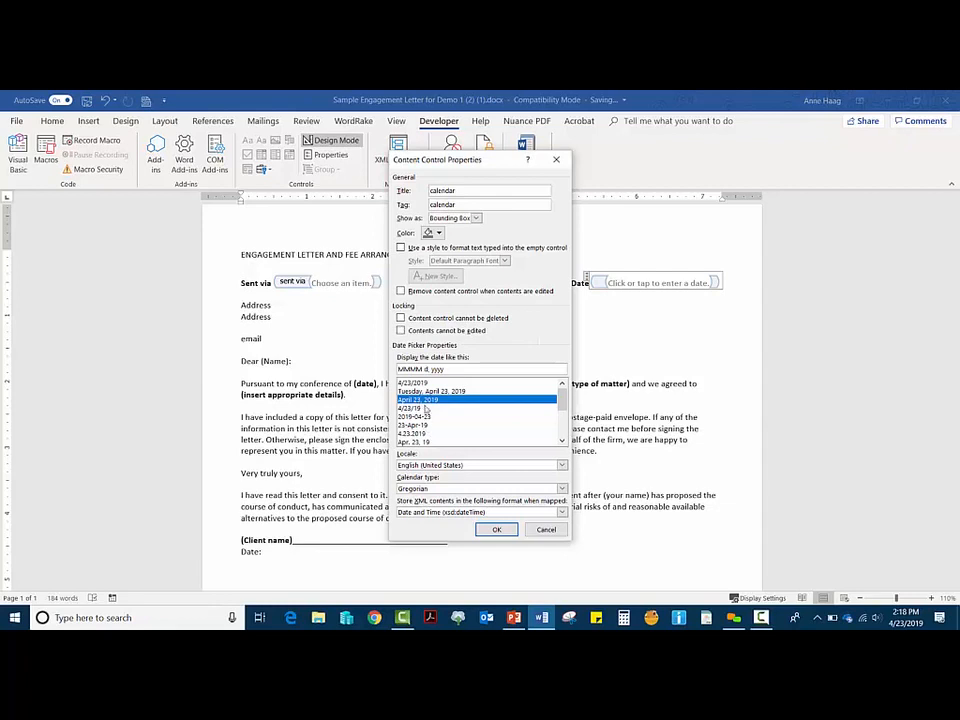
left_click(497, 529)
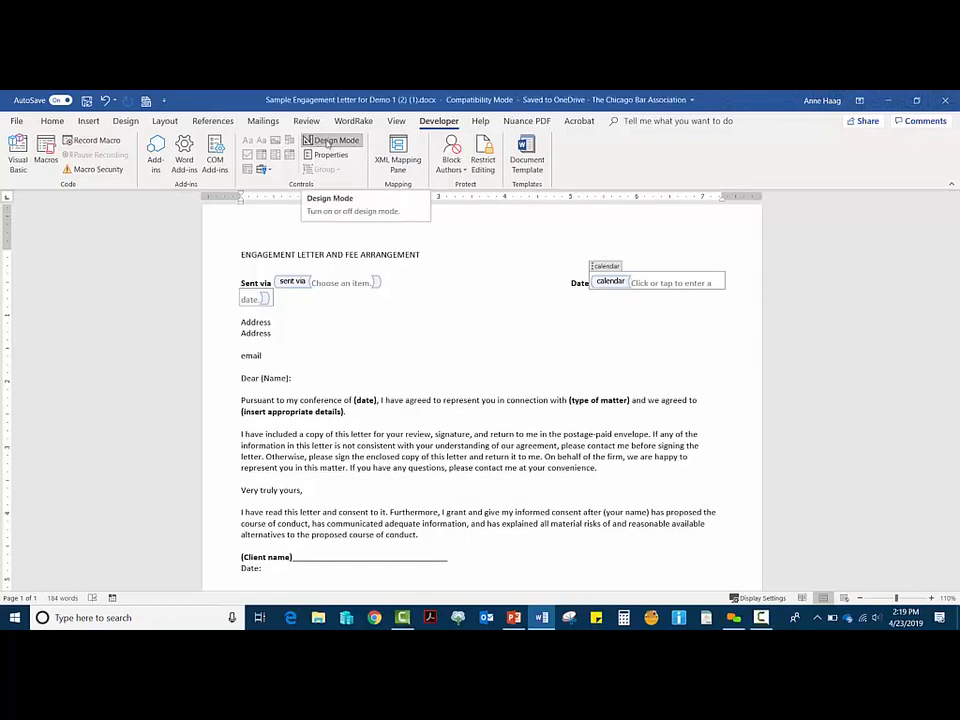
Step: Outside design mode, pick April 26 in the date picker, then undo it
left_click(327, 143)
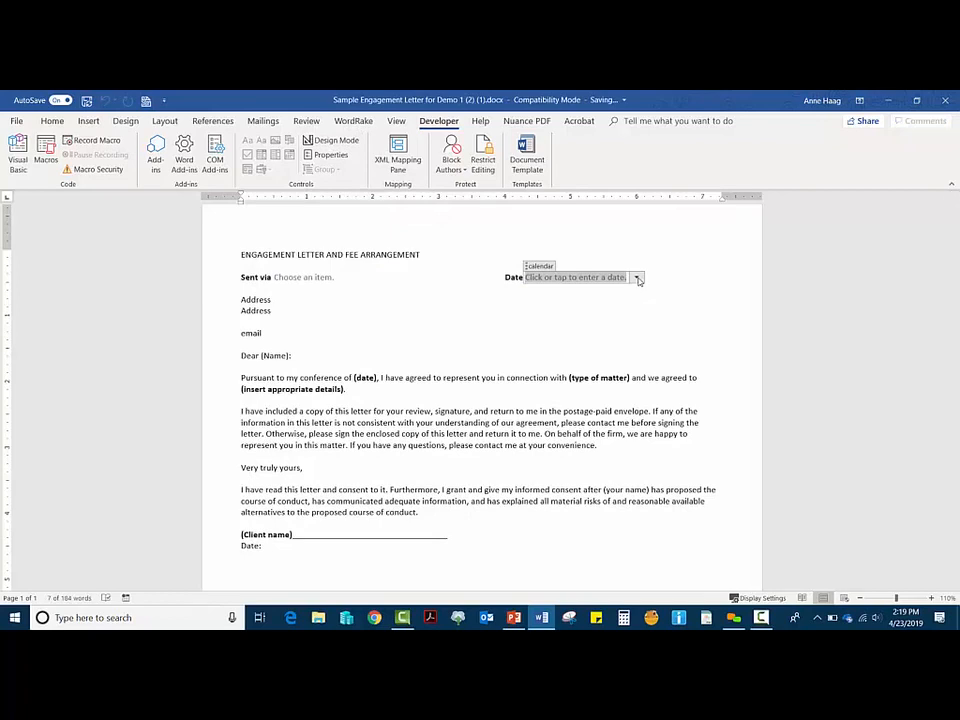
left_click(637, 278)
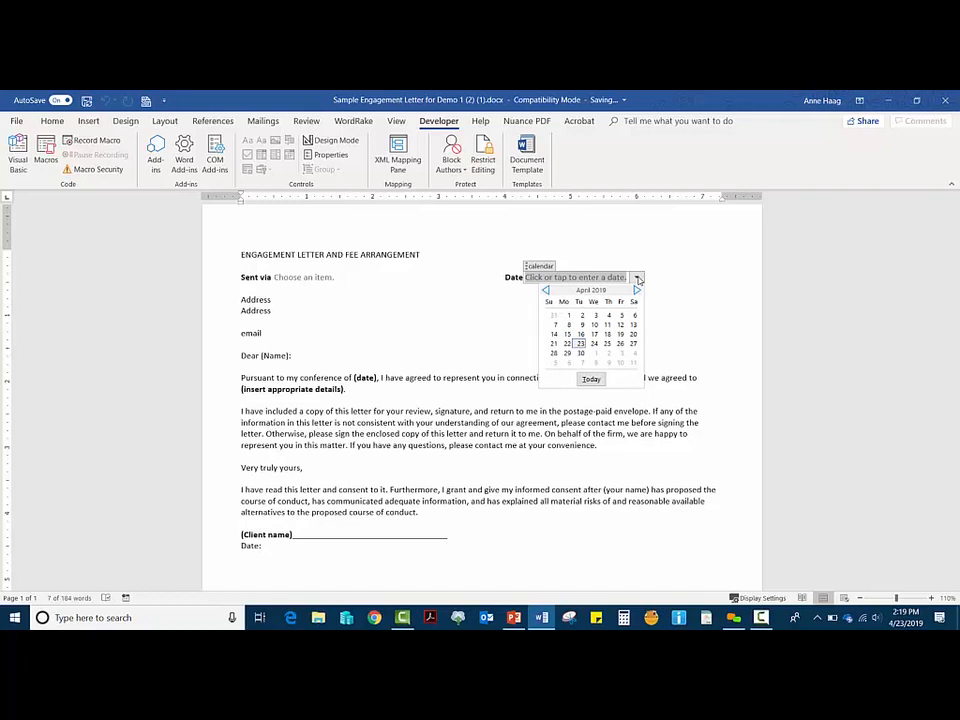
left_click(621, 345)
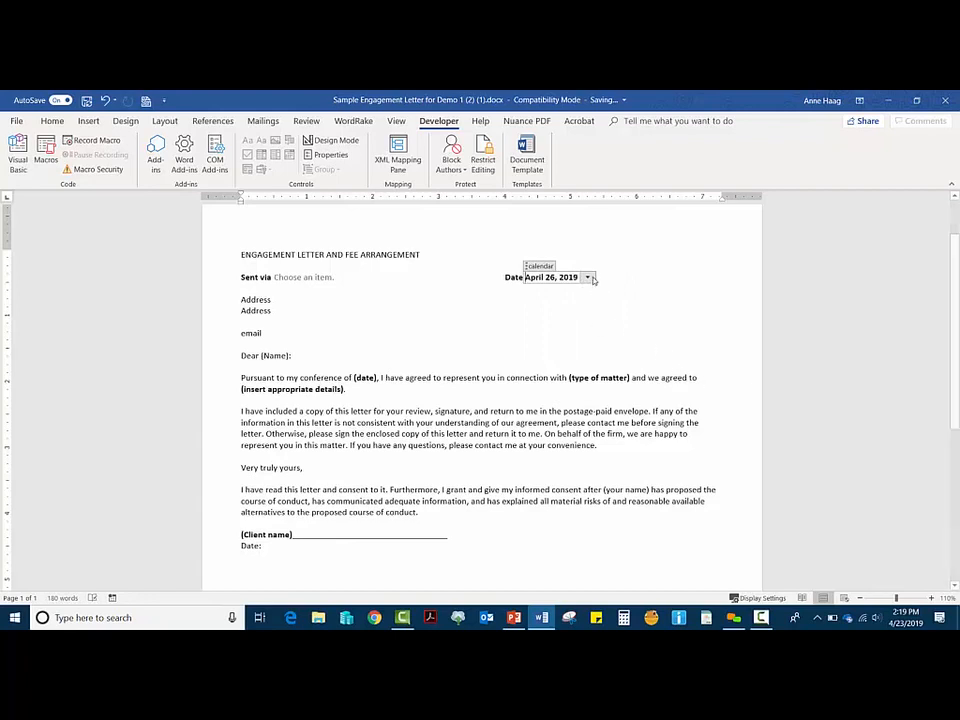
left_click(104, 99)
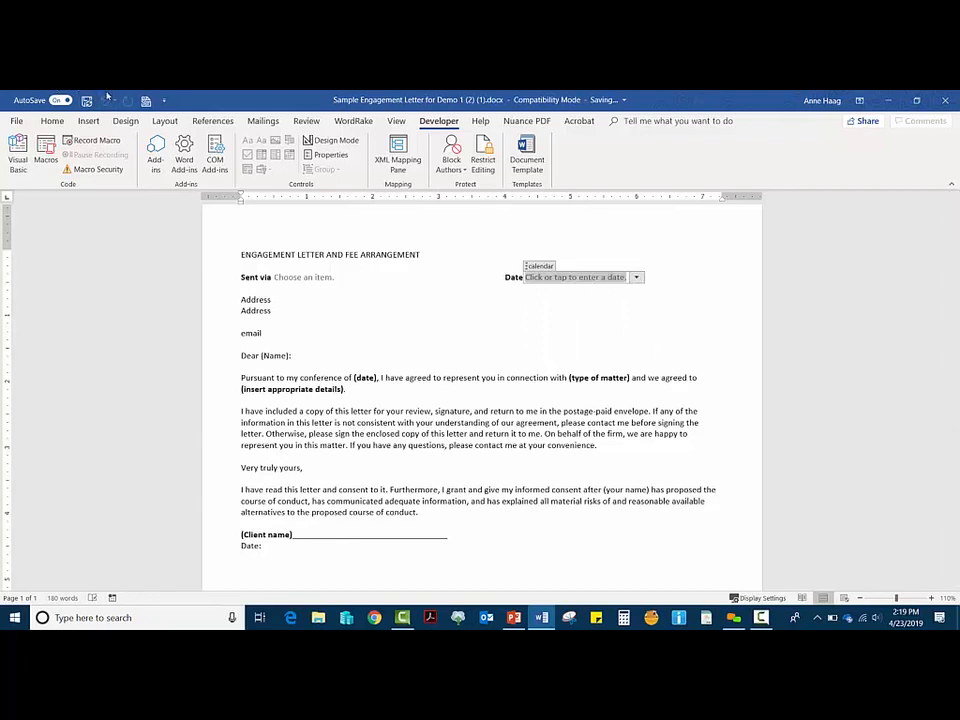
Step: Push the Date label further right on its line by adding a tab before it
left_click(505, 273)
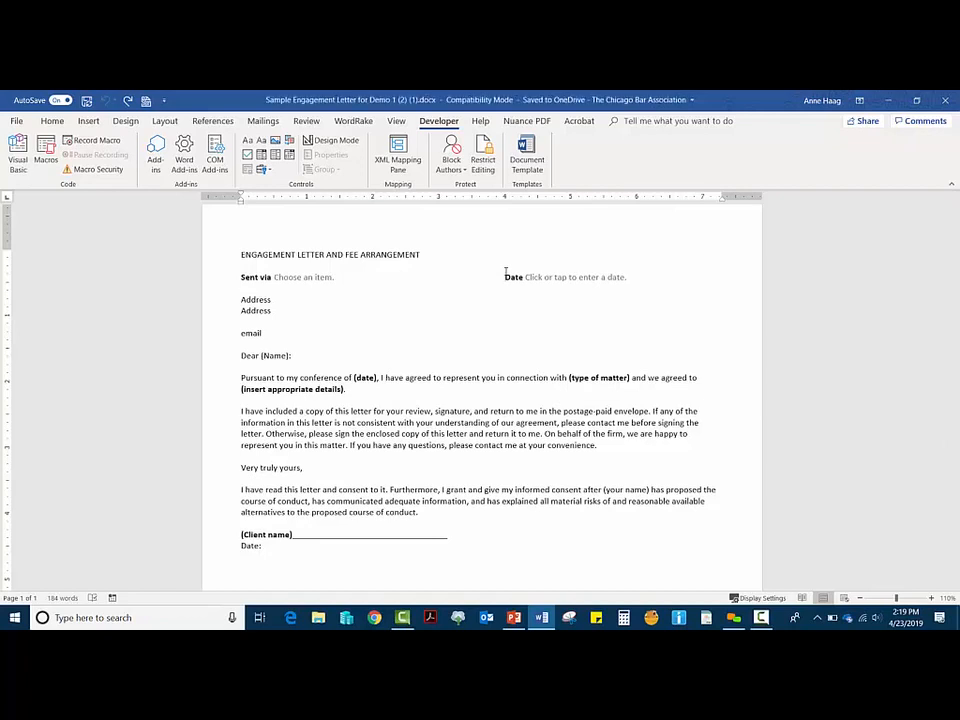
key("Tab")
key("Tab")
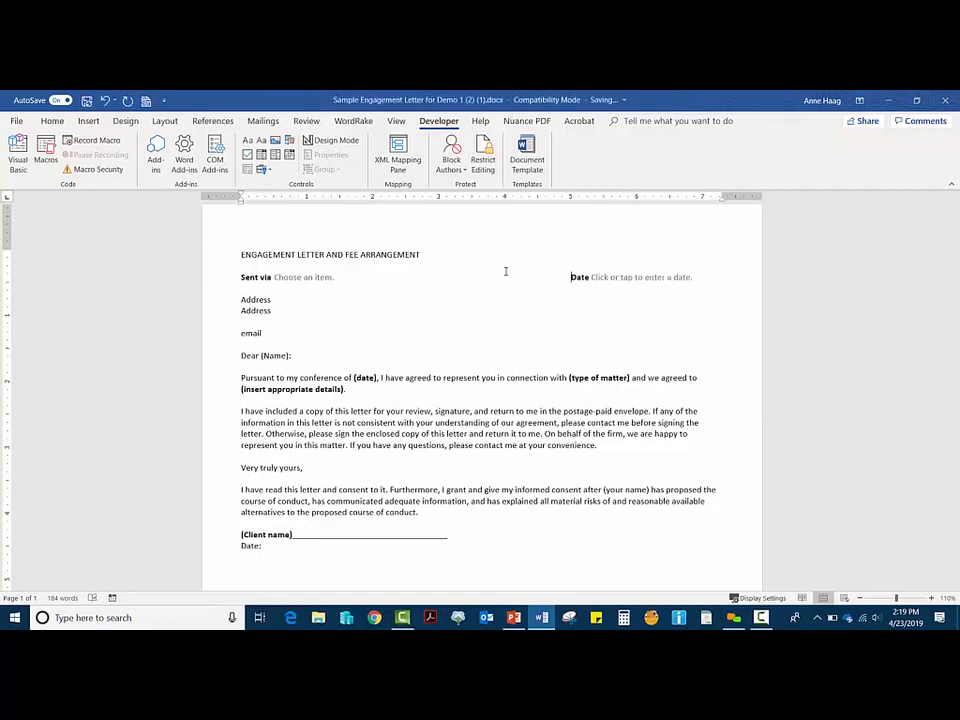
key("Tab")
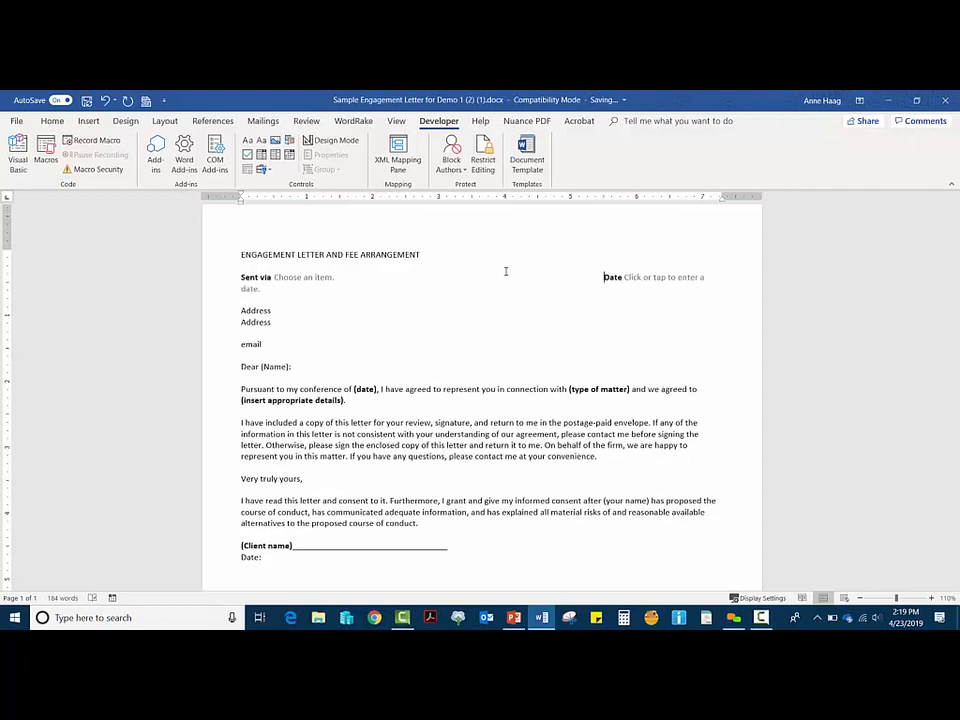
key("BackSpace")
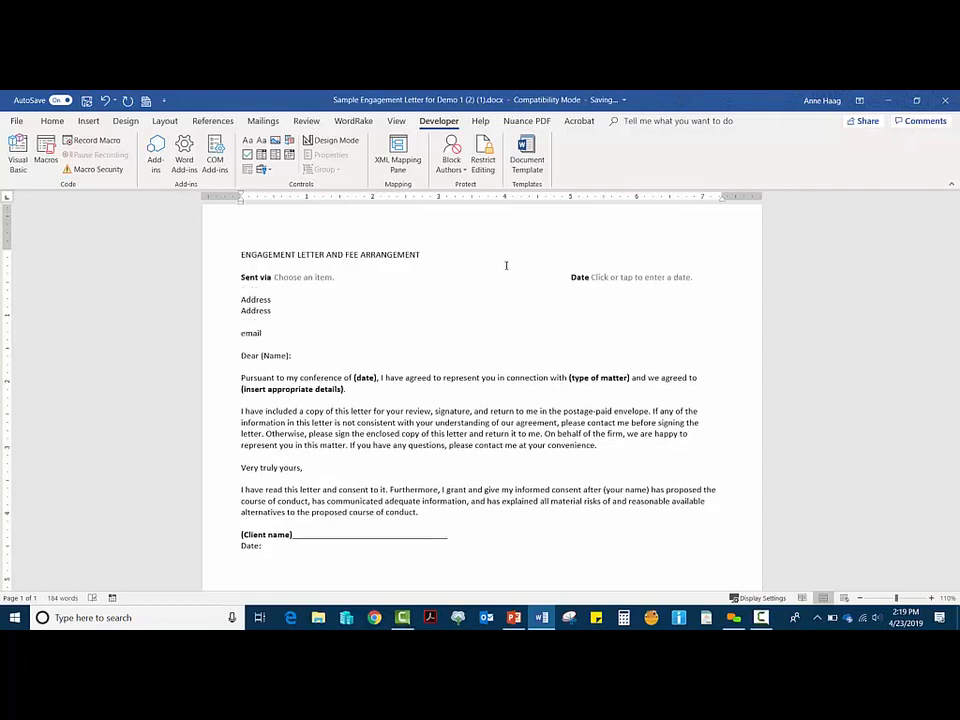
Step: Back in design mode, delete the '(type of matter)' placeholder and leave the caret in its gap
left_click(338, 141)
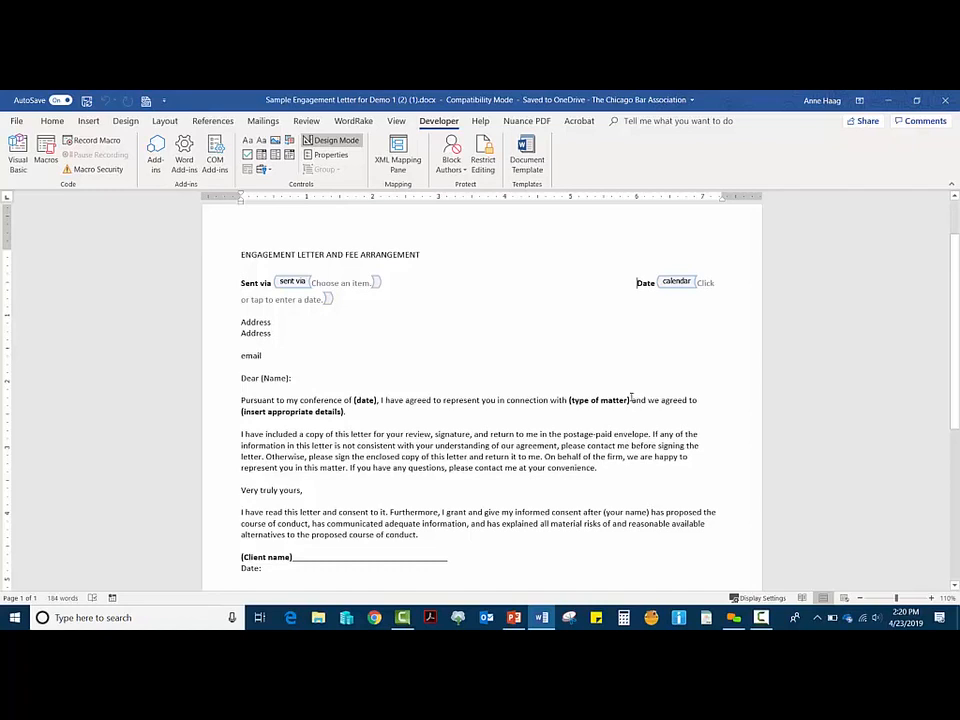
left_click_drag(631, 400, 570, 400)
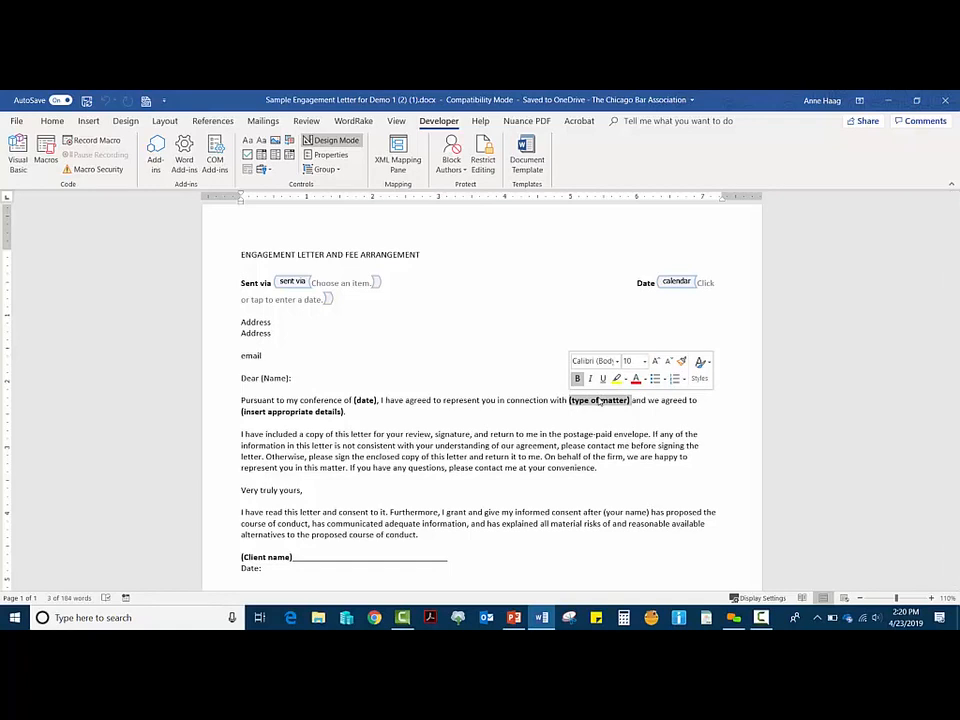
key("Delete")
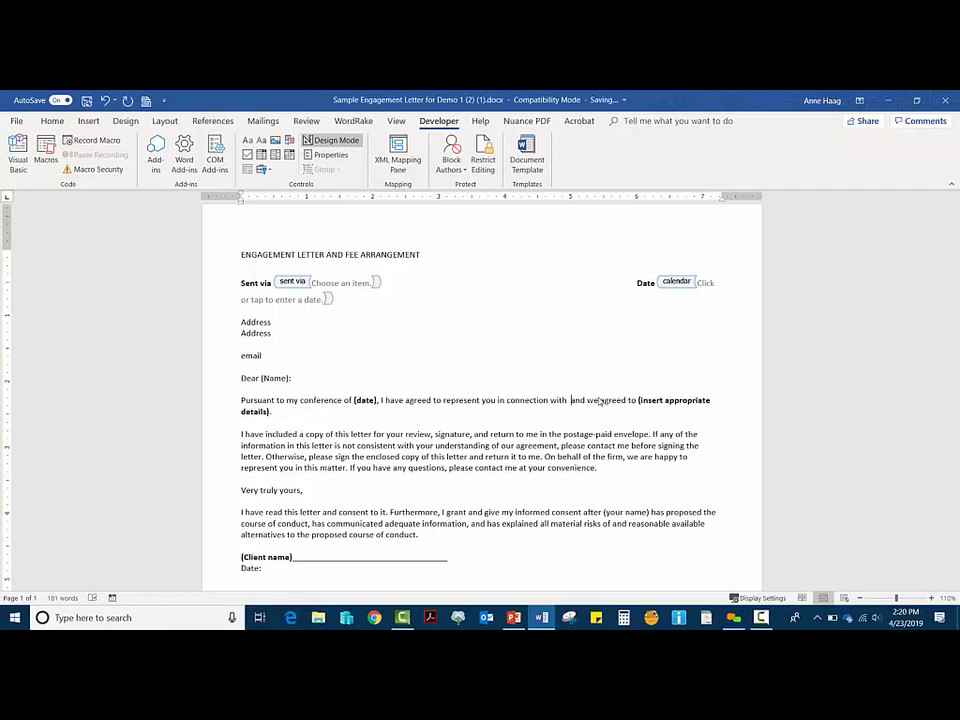
key("Left")
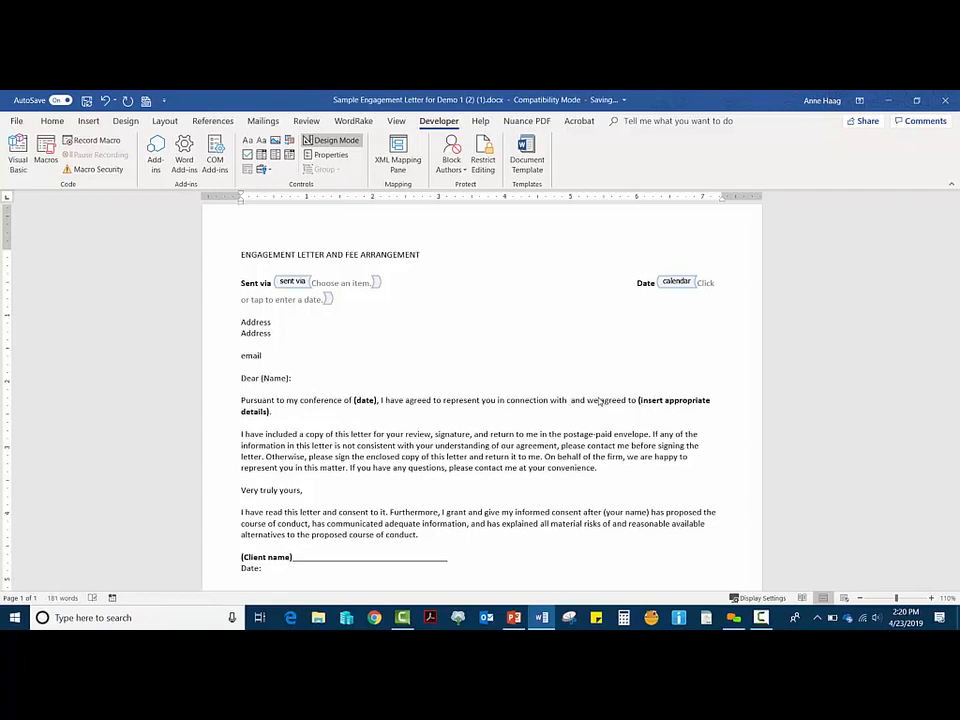
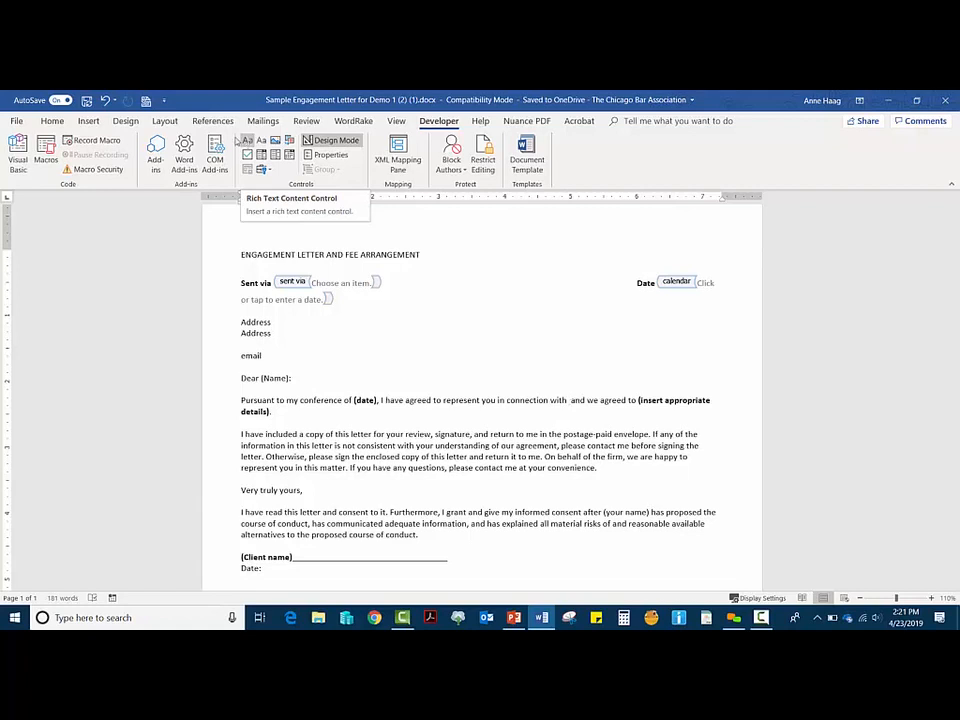
Step: Insert a rich text content control right after 'in connection with' in the opening paragraph
left_click(246, 141)
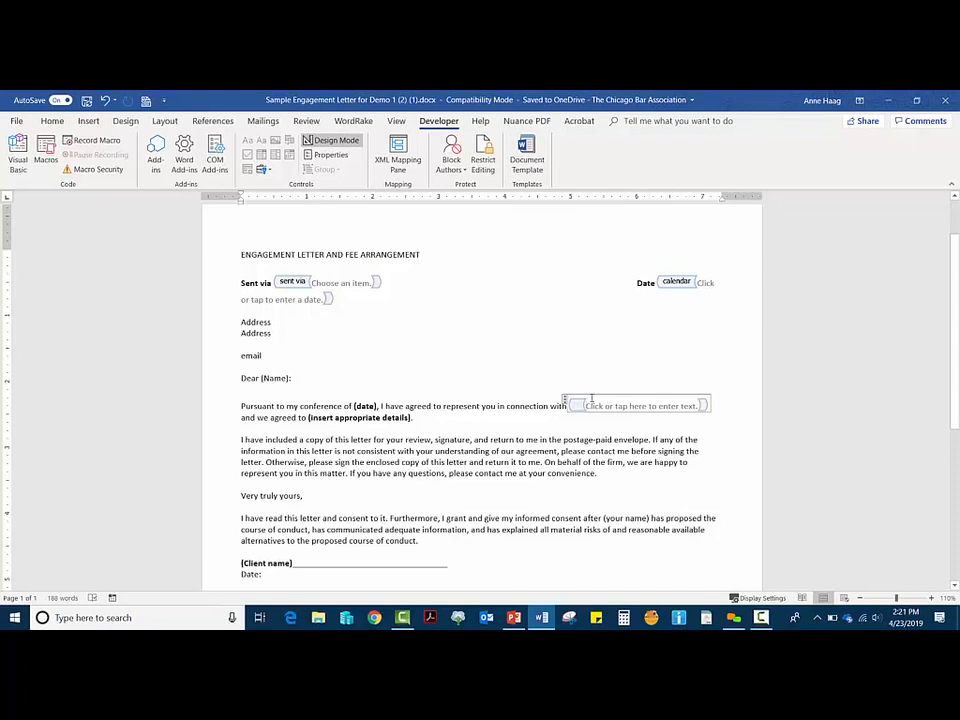
Step: Give the new content control the title and tag 'type of matter'
left_click(348, 162)
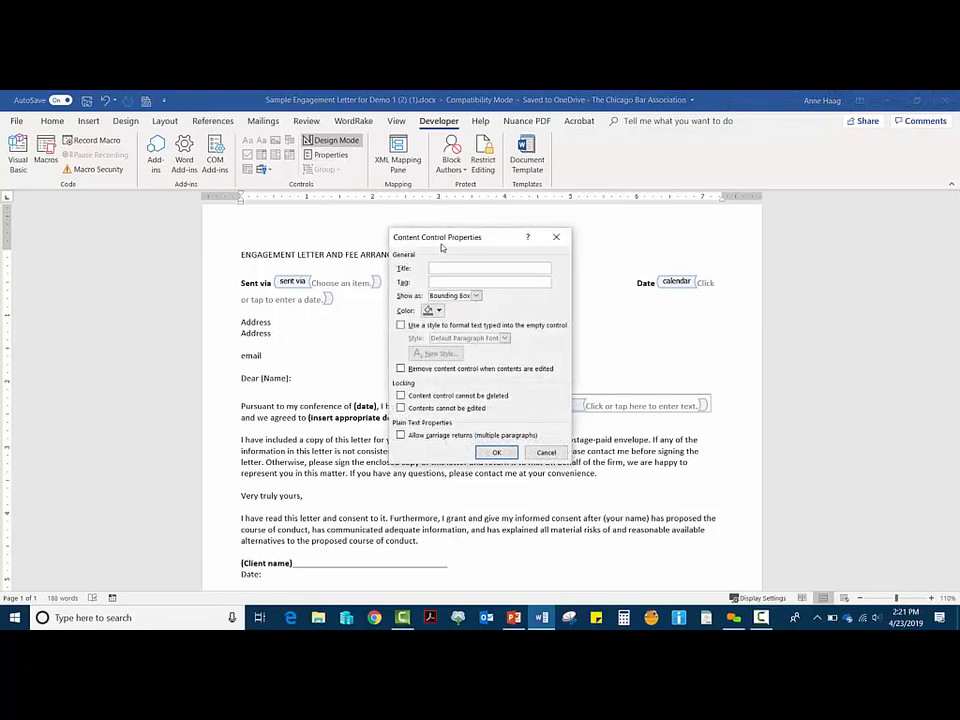
type("type of matter")
key("Tab")
type("type of matter")
left_click(496, 452)
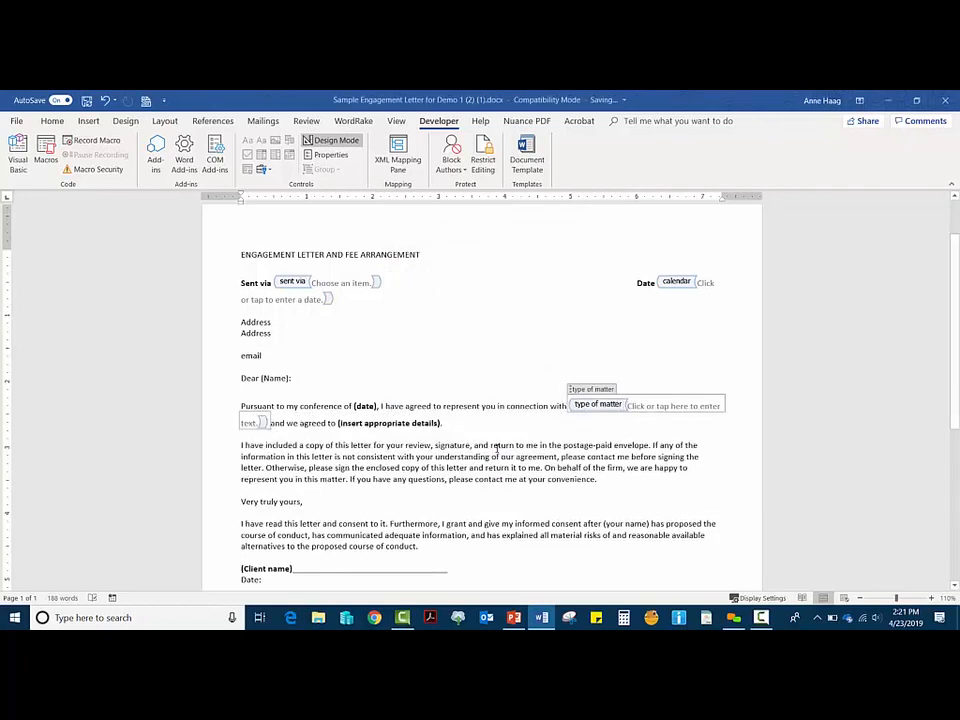
Step: Turn off Design Mode and deselect the 'type of matter' field
left_click(336, 140)
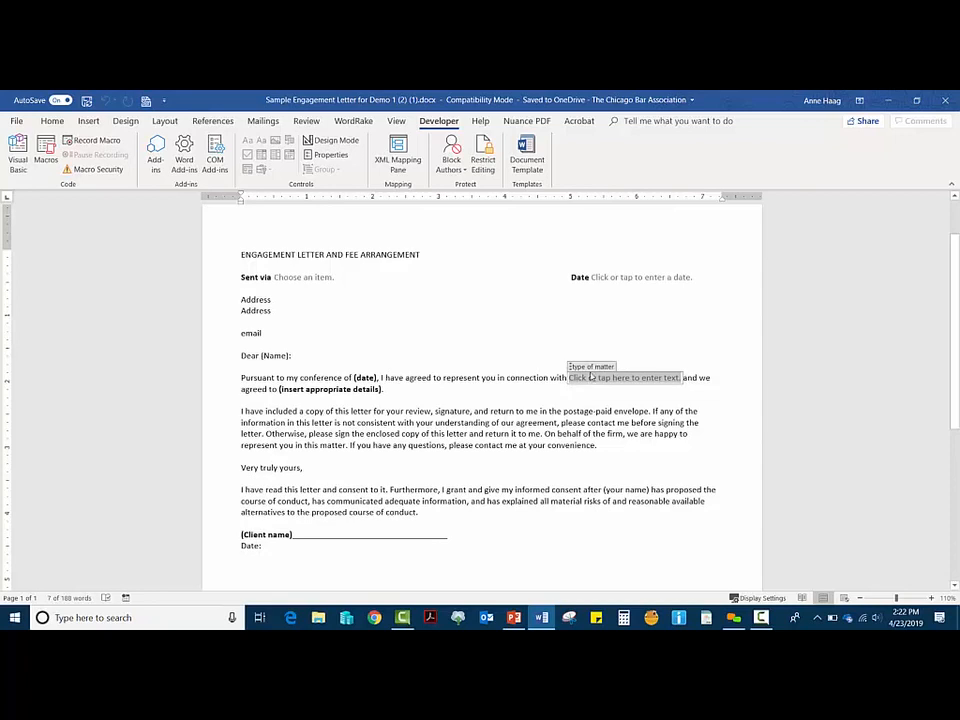
left_click(507, 378)
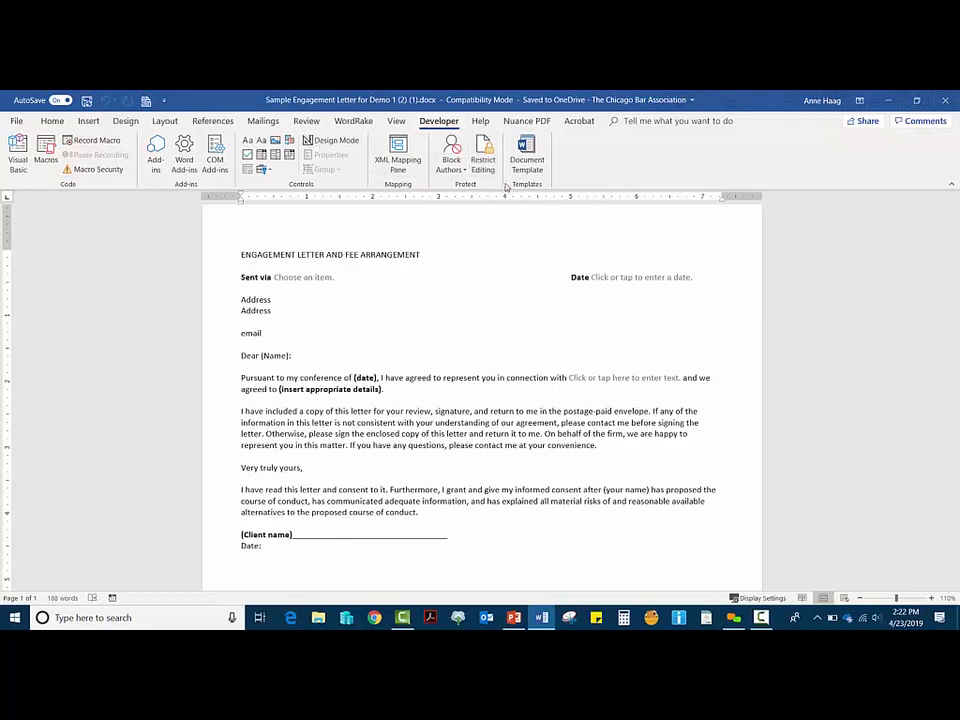
Step: In the Restrict Editing pane, allow only Filling in forms as the editing type
left_click(483, 162)
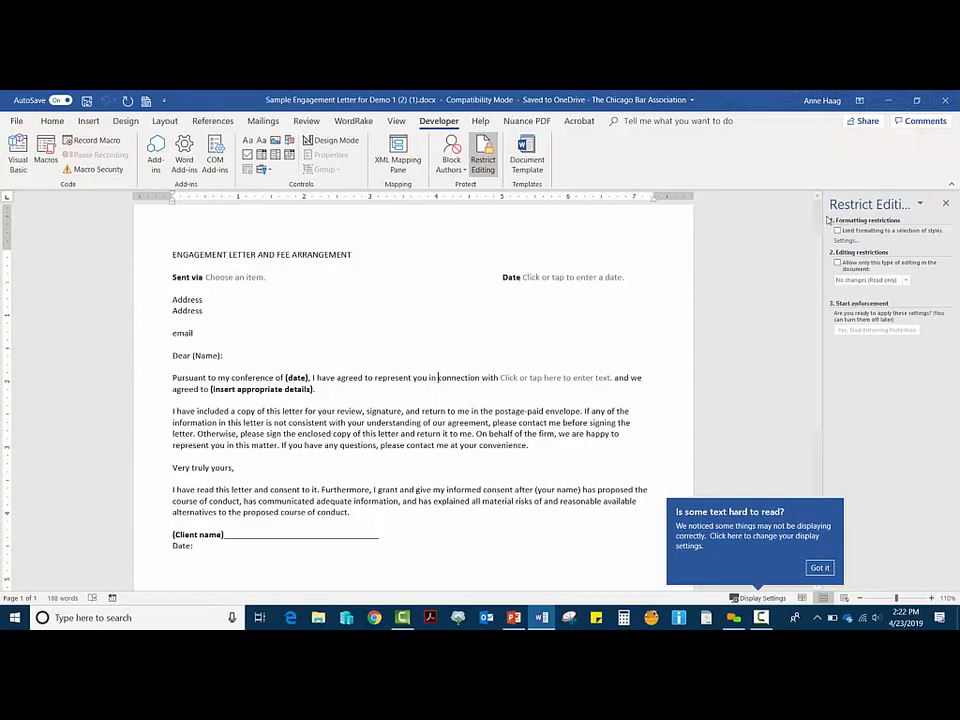
left_click_drag(735, 221, 733, 221)
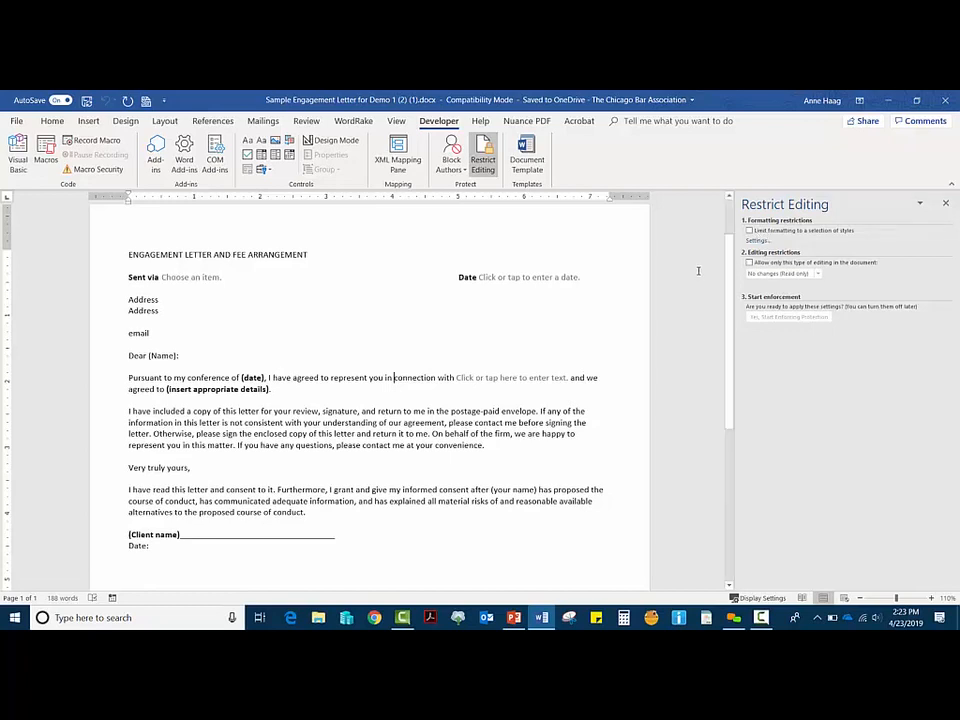
left_click(751, 261)
left_click(816, 273)
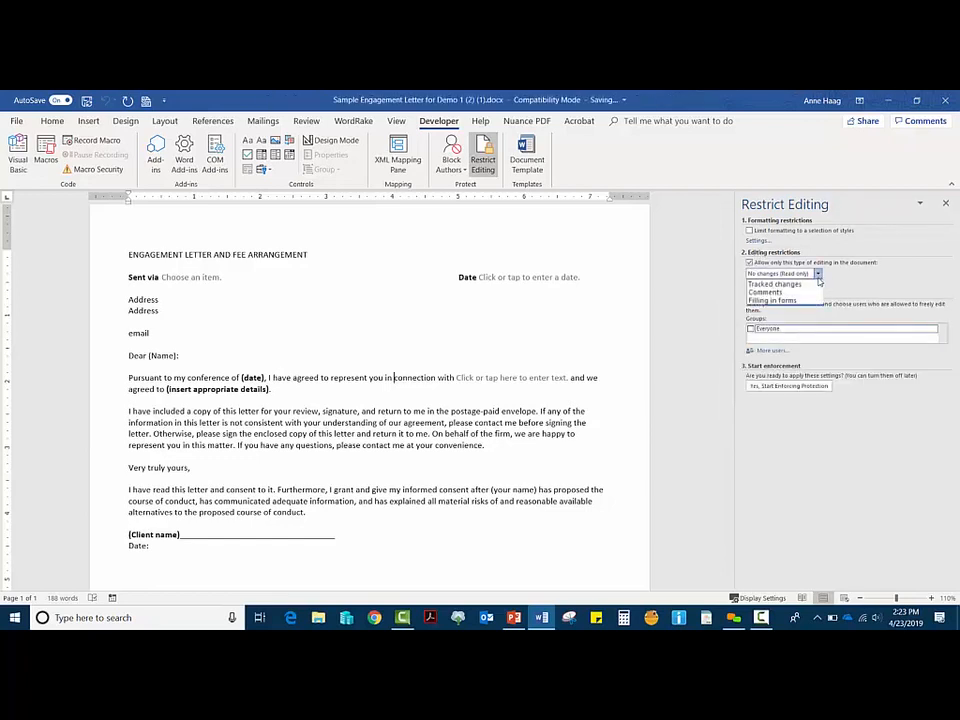
left_click(785, 300)
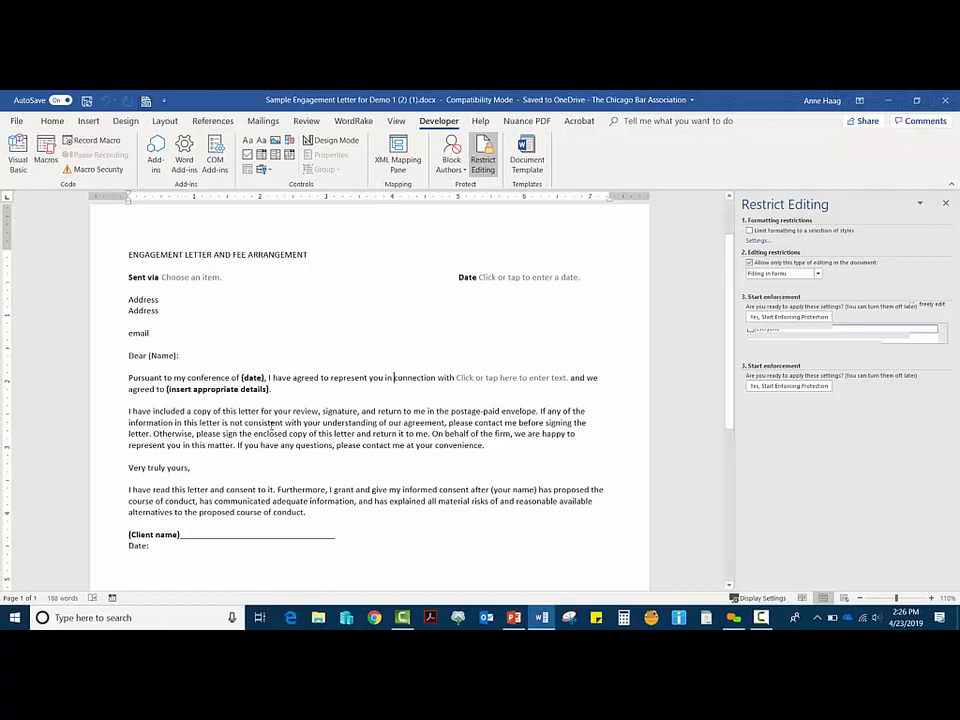
Step: Add two blank lines below 'Date:' and type 'clientletter' there
scroll(205, 540, "down", 6)
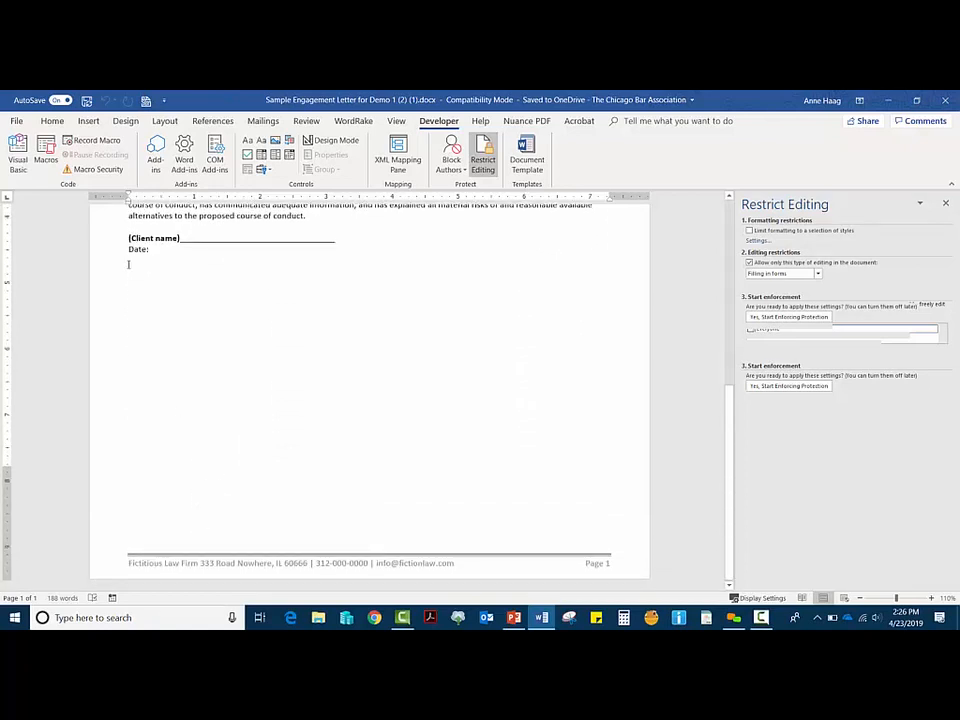
left_click(182, 276)
key("Return")
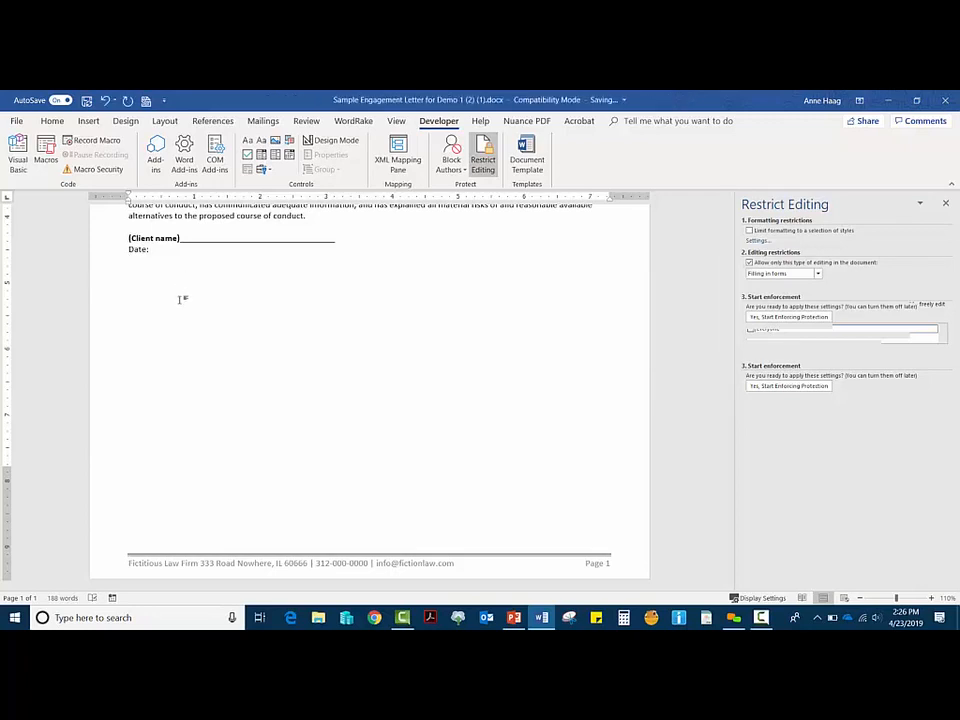
key("Return")
type("ddk")
key("BackSpace")
key("BackSpace")
key("BackSpace")
key("BackSpace")
type("clientletter")
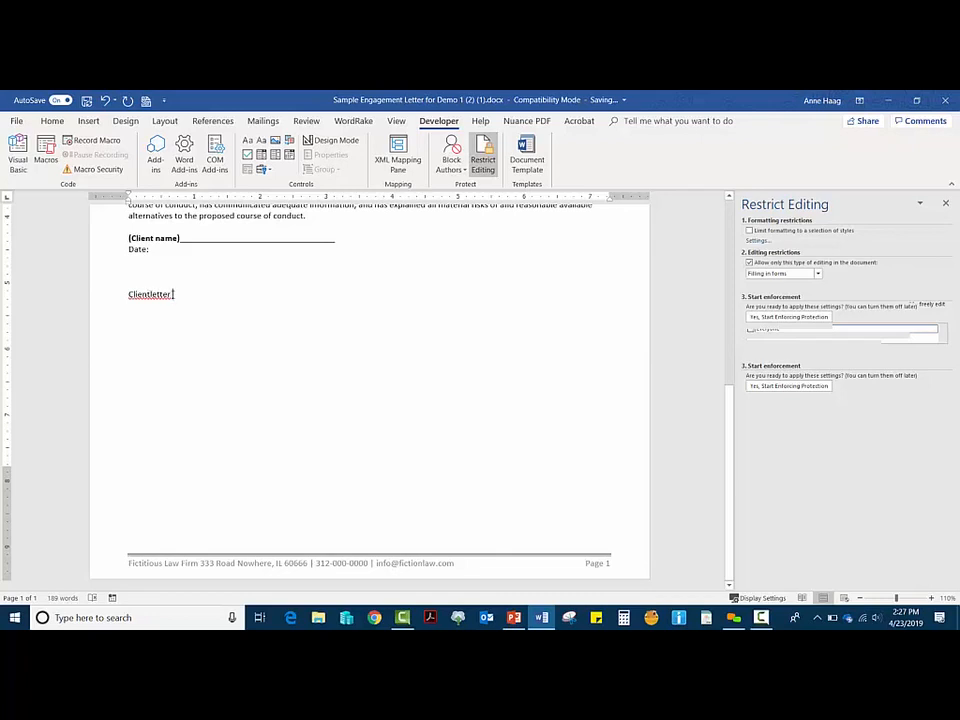
Step: Undo the automatic capitalization of 'Clientletter' through the AutoCorrect Options button
left_click_drag(173, 294, 106, 292)
right_click(138, 298)
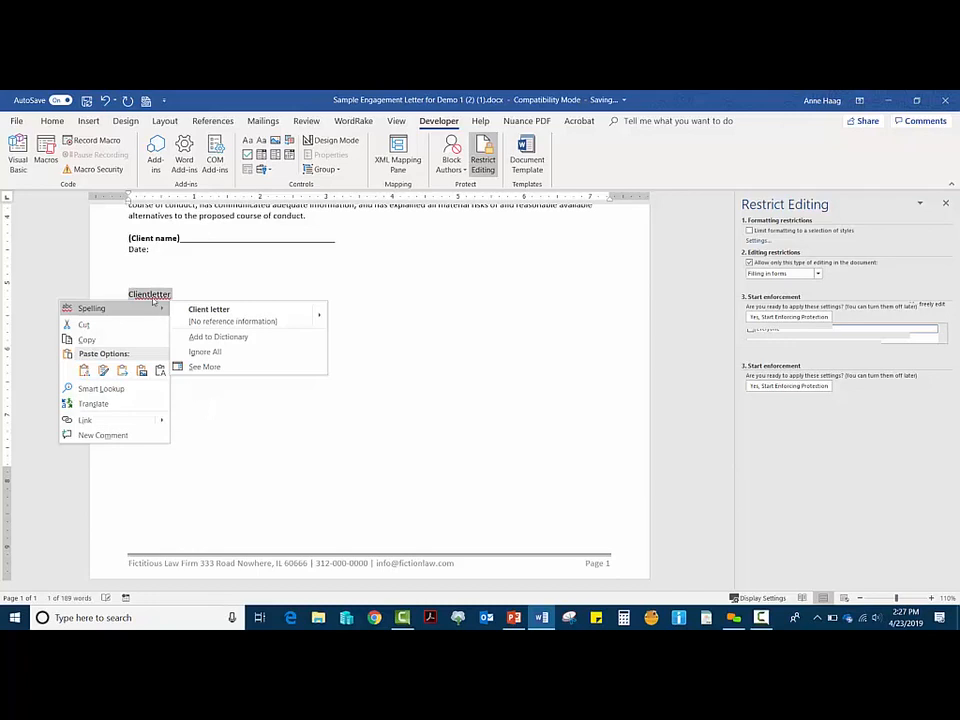
left_click(137, 295)
mouse_move(138, 302)
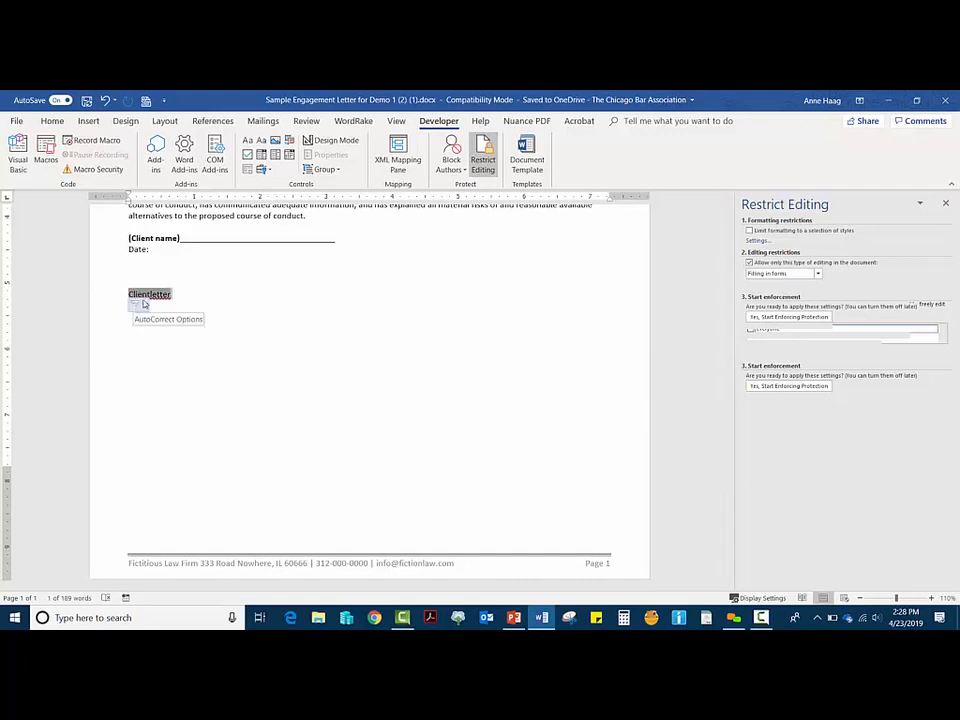
left_click(143, 304)
left_click(147, 324)
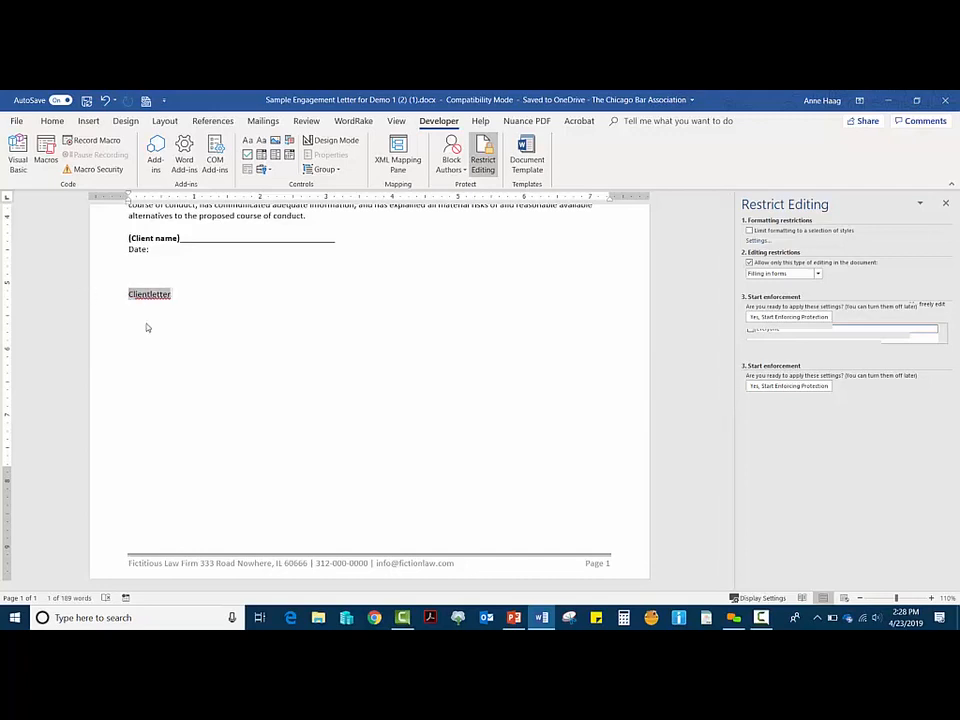
Step: Select and delete the test word 'clientletter'
left_click_drag(175, 296, 120, 297)
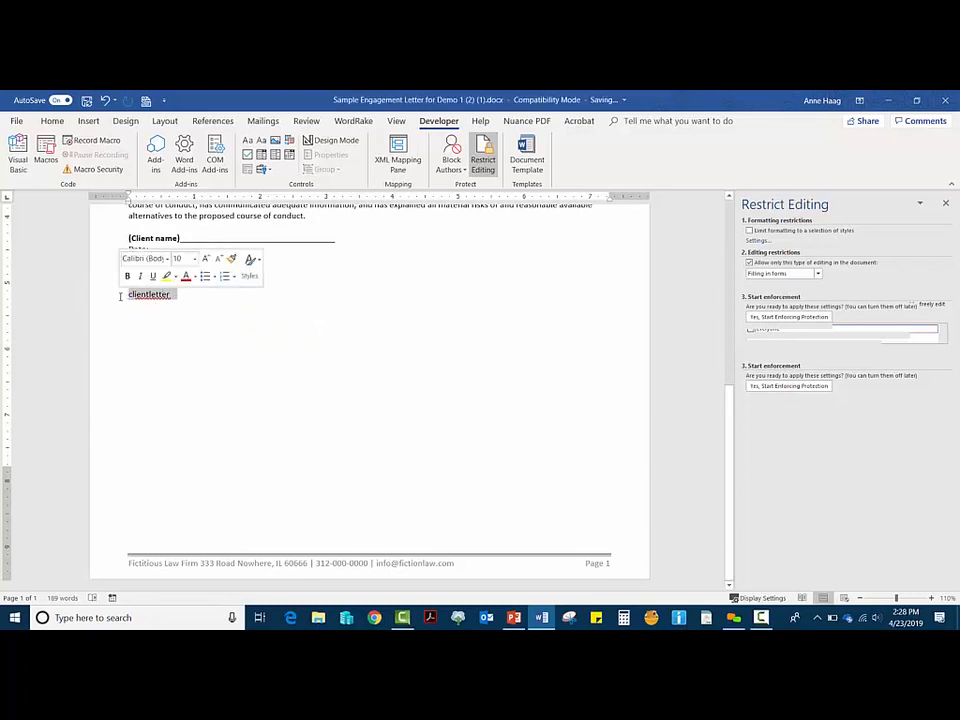
right_click(153, 298)
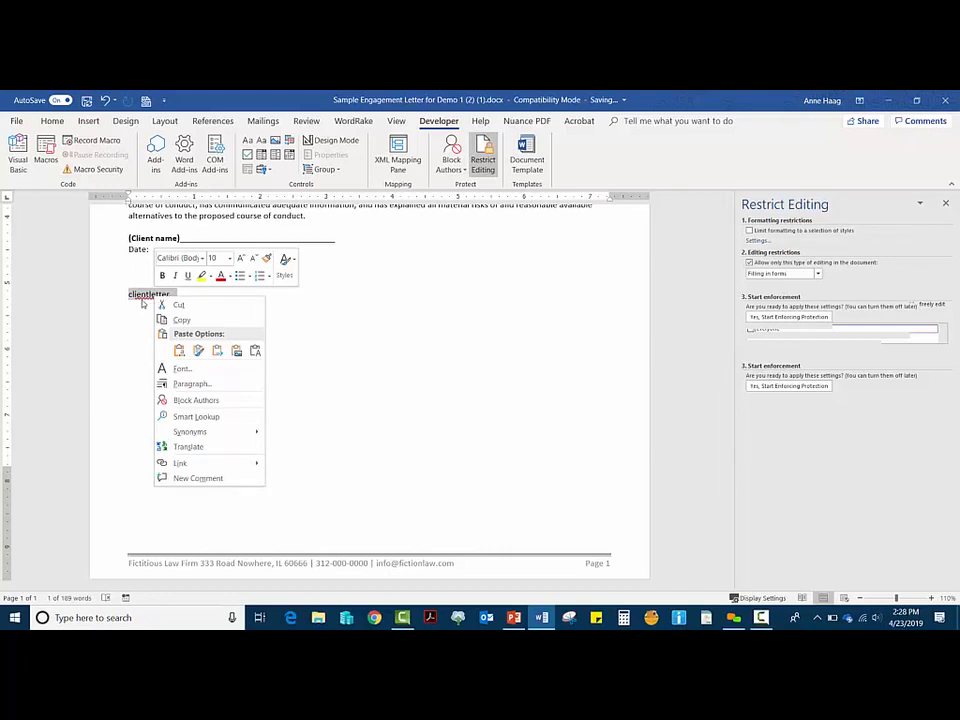
key("Escape")
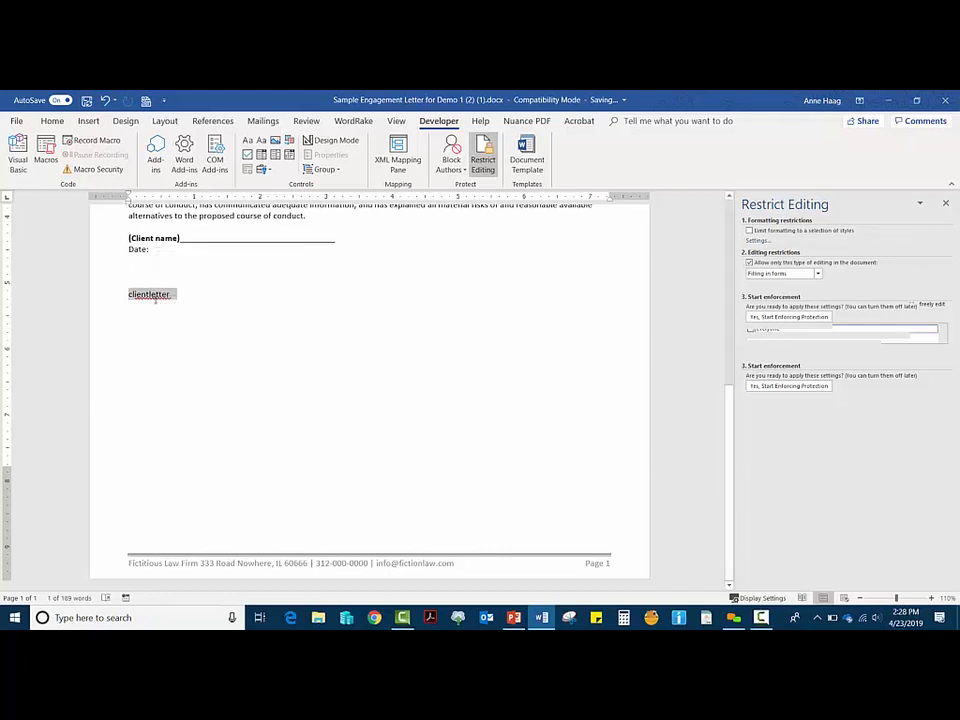
key("Delete")
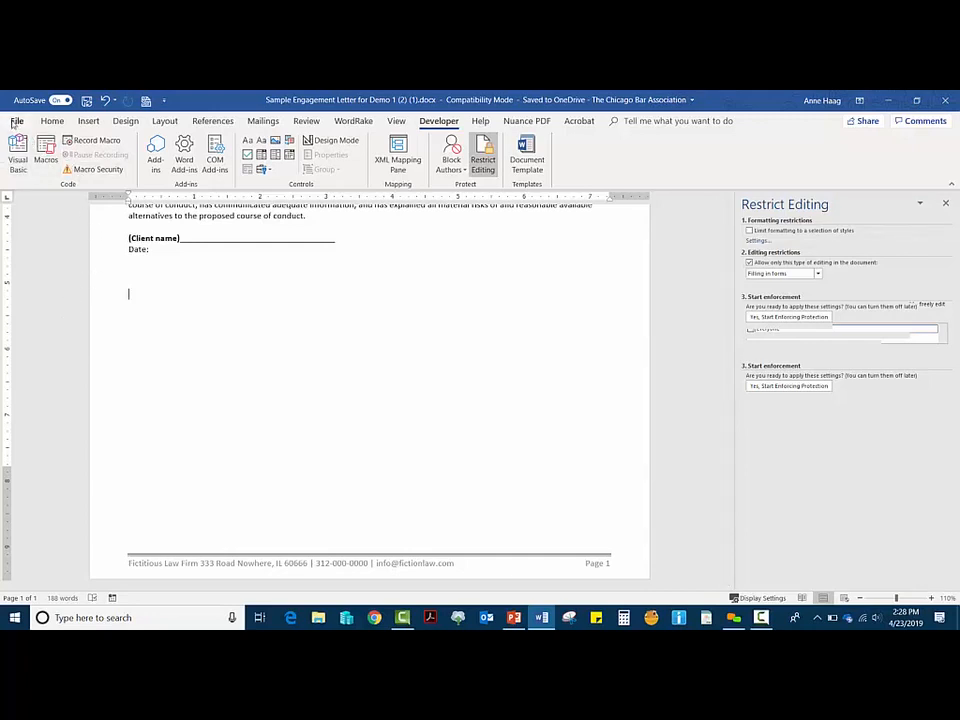
Step: Go to File > Options and show the Proofing category
left_click(16, 122)
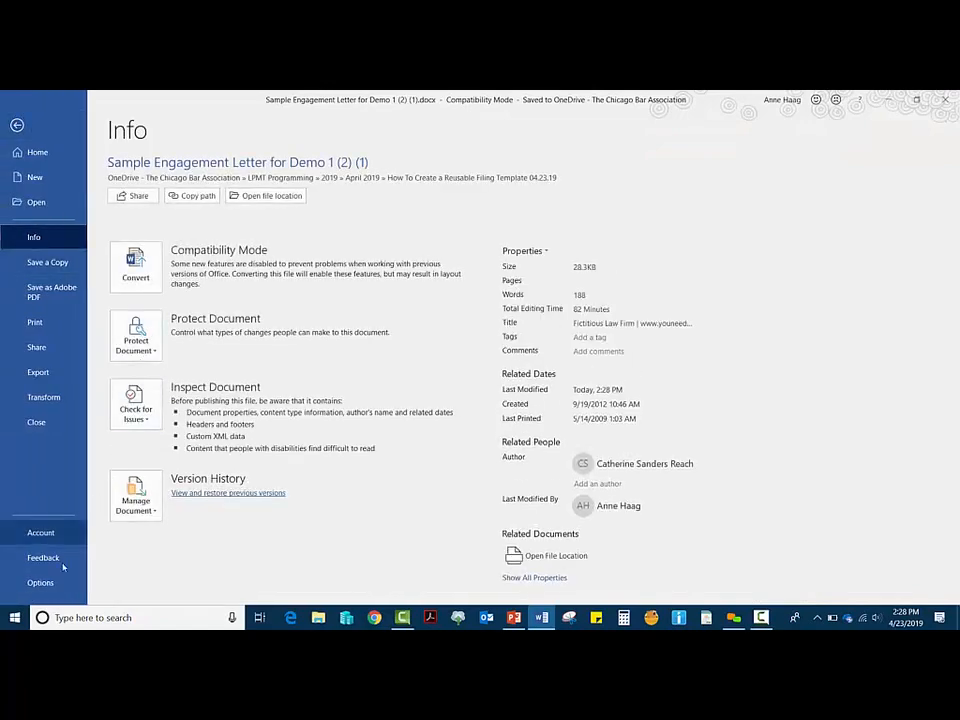
left_click(40, 582)
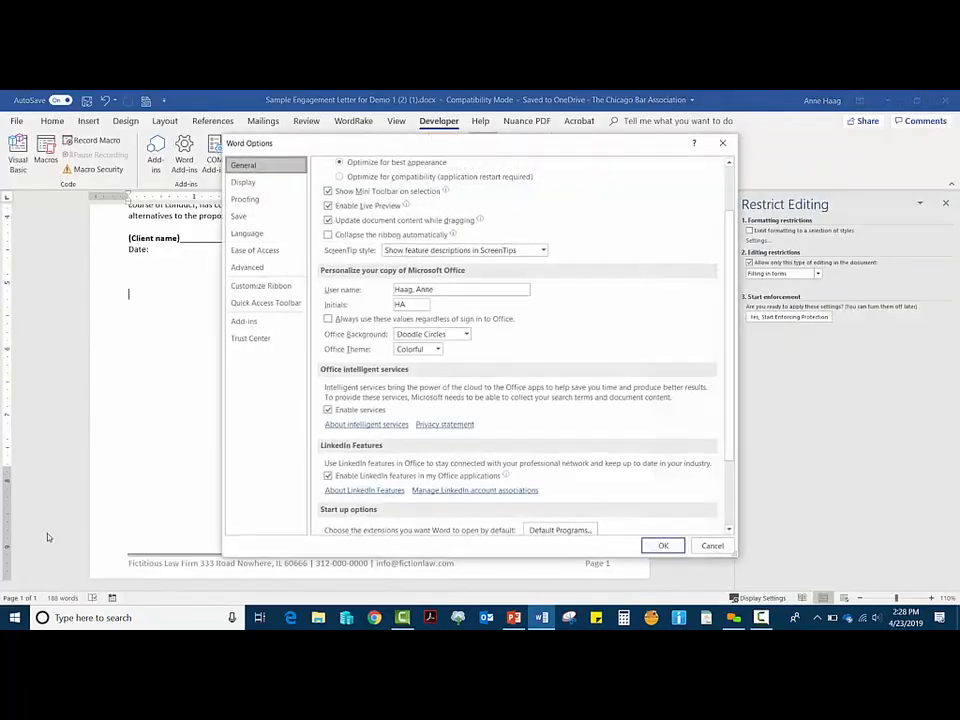
left_click(252, 200)
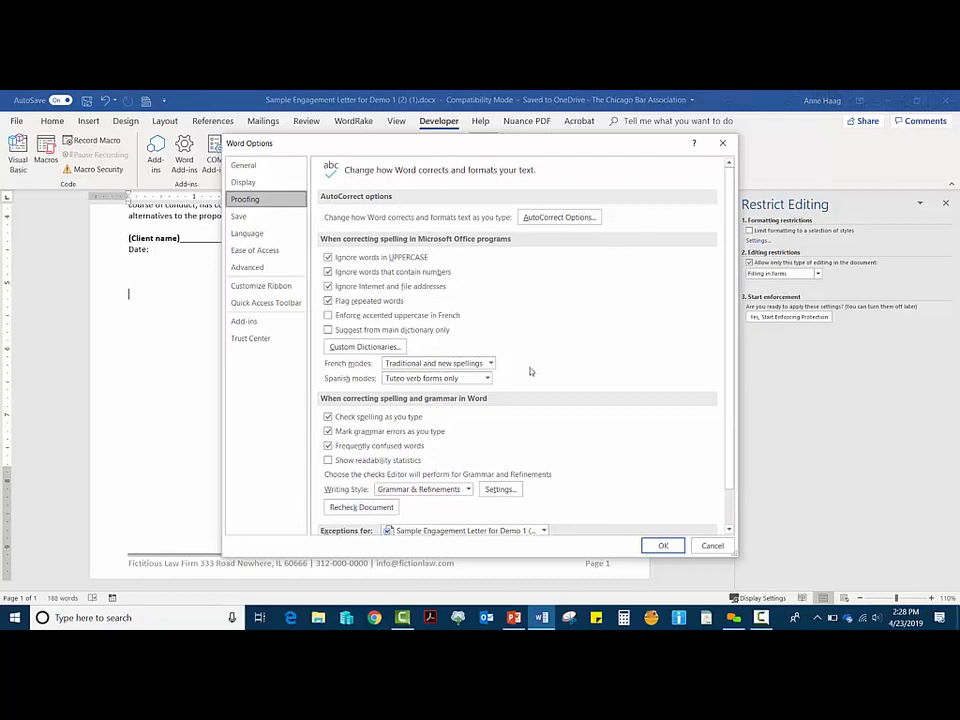
Step: Add an AutoCorrect entry replacing 'NDIL' with 'Northern District of Illinois' and close Options
left_click(559, 218)
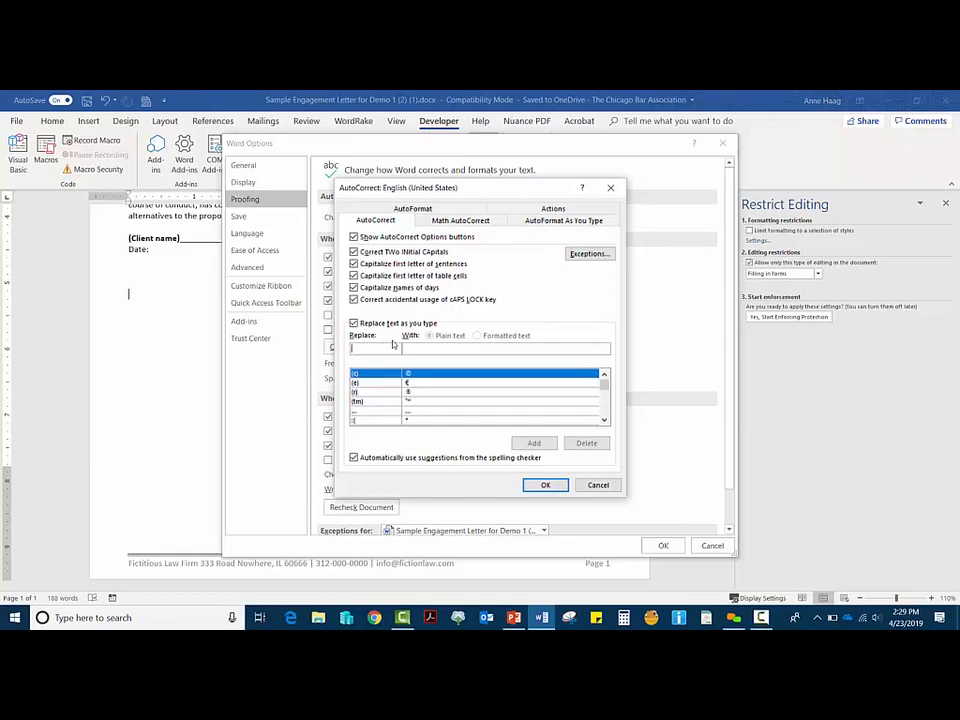
type("NDIL")
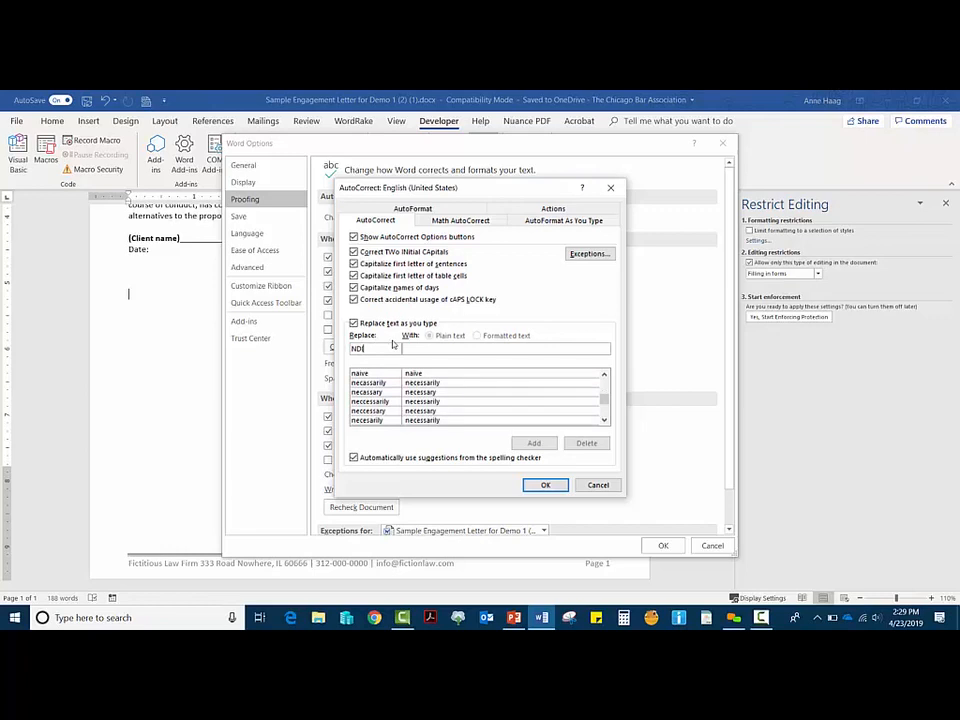
key("Tab")
type("Northe")
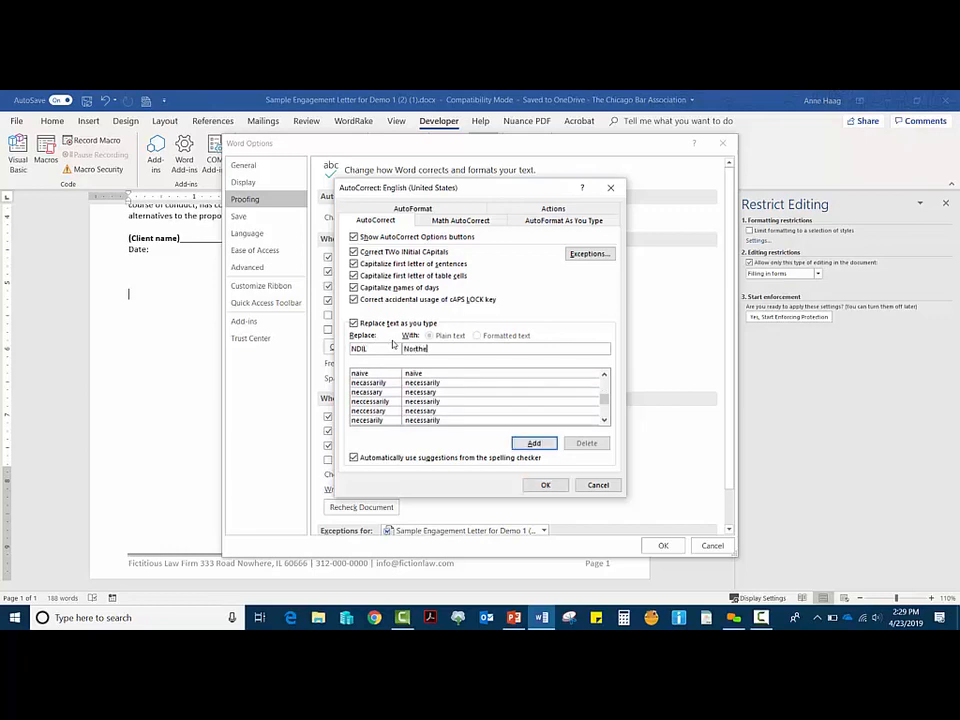
type("rn District of Illinois")
left_click(535, 443)
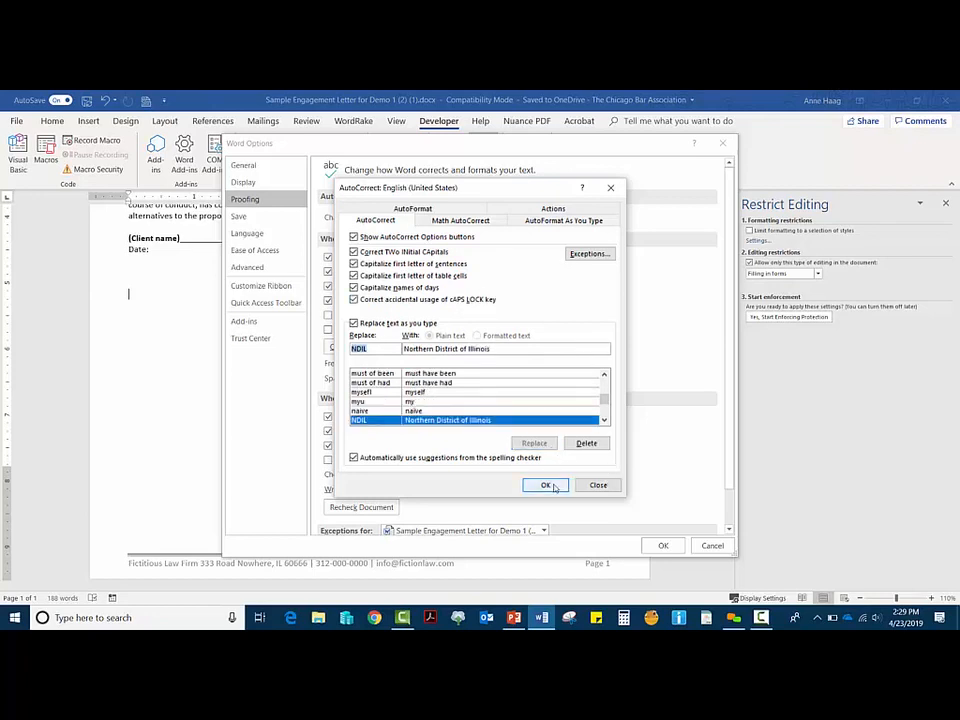
left_click(558, 484)
left_click(673, 549)
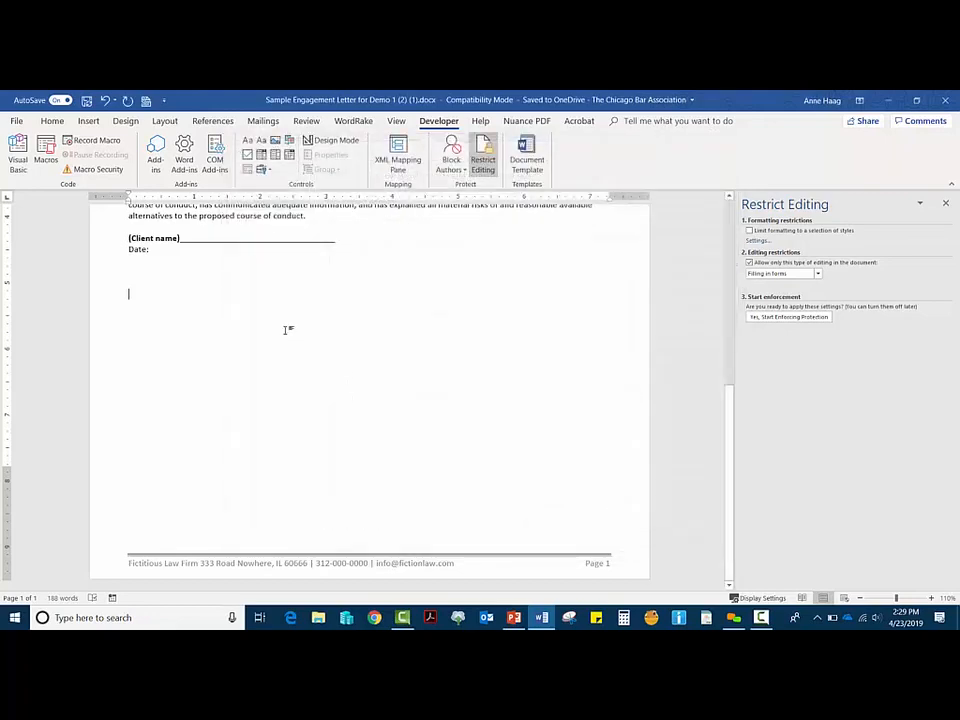
Step: Type NDIL below Date to expand it, then try and erase 'Ndil' on the next line
type("NDIL")
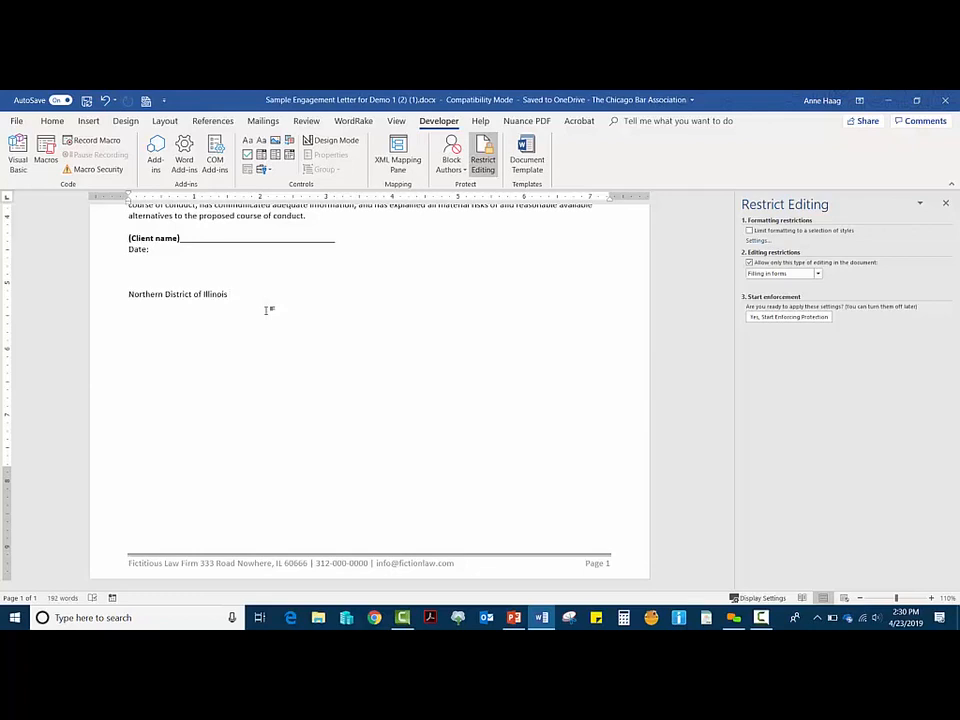
key("Return")
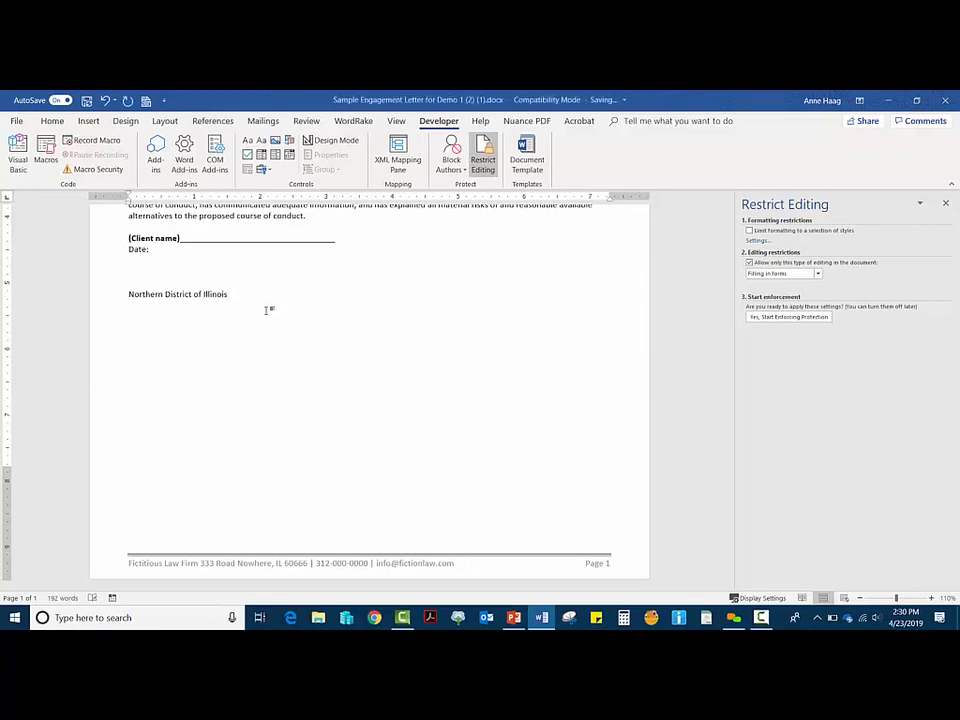
type("Ndil")
key("BackSpace")
key("BackSpace")
key("BackSpace")
key("BackSpace")
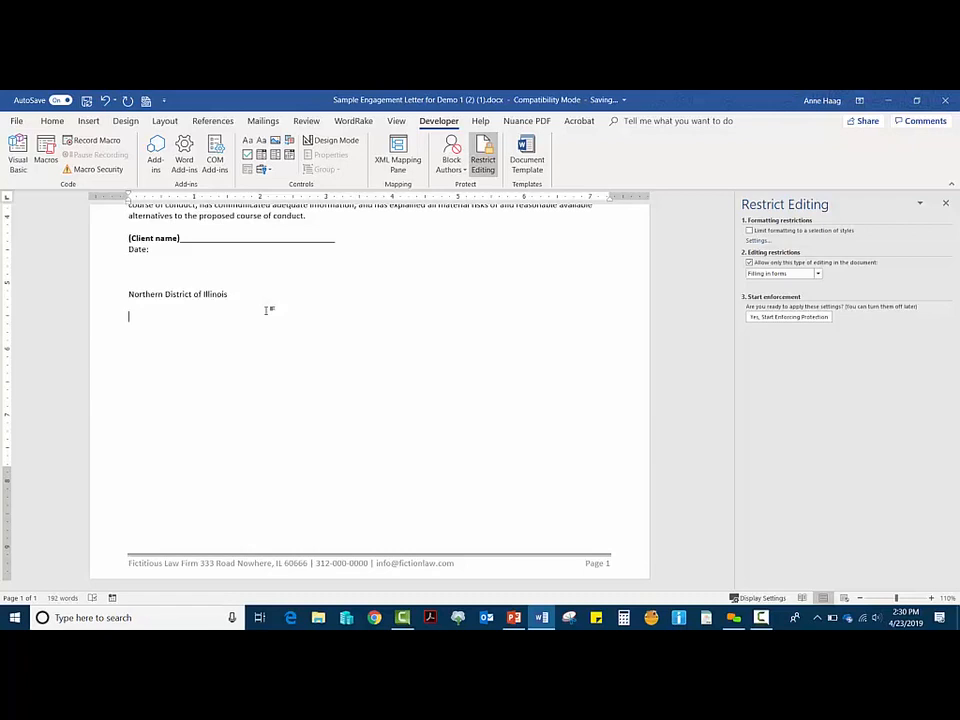
Step: Erase the test text 'ndil NORT' and leave empty paragraphs below the Date line
type("ndil NORT")
key("BackSpace")
key("BackSpace")
key("BackSpace")
key("BackSpace")
key("BackSpace")
key("BackSpace")
key("BackSpace")
key("BackSpace")
key("BackSpace")
key("BackSpace")
key("BackSpace")
key("BackSpace")
key("BackSpace")
key("BackSpace")
key("BackSpace")
key("BackSpace")
key("BackSpace")
key("BackSpace")
key("BackSpace")
key("BackSpace")
key("BackSpace")
key("BackSpace")
key("BackSpace")
key("BackSpace")
key("BackSpace")
key("BackSpace")
key("BackSpace")
key("BackSpace")
key("BackSpace")
key("BackSpace")
key("Return")
key("Return")
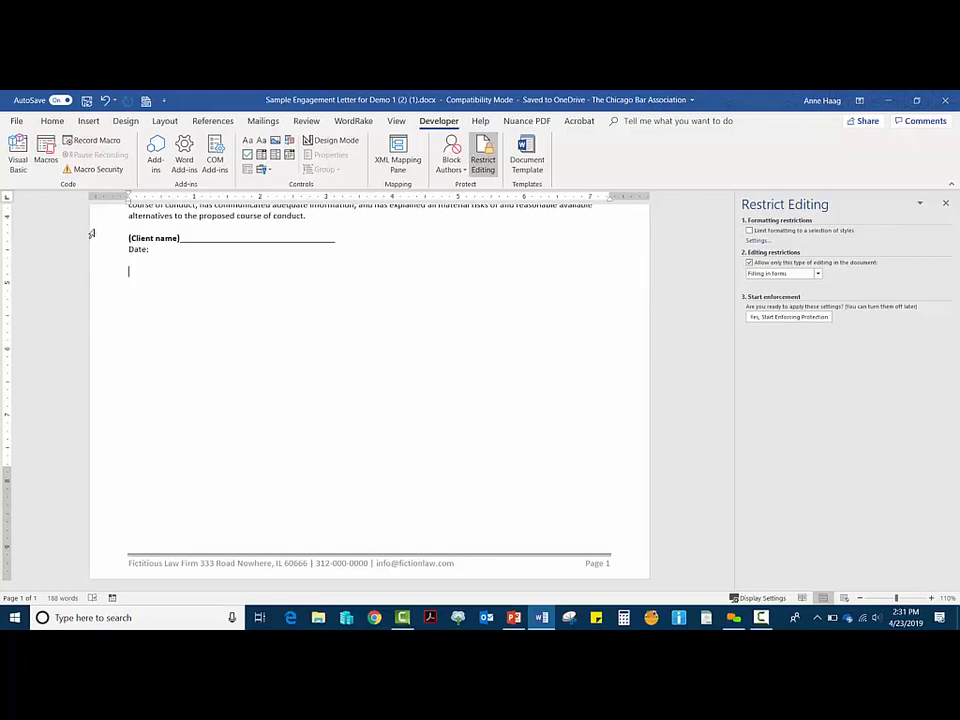
key("Return")
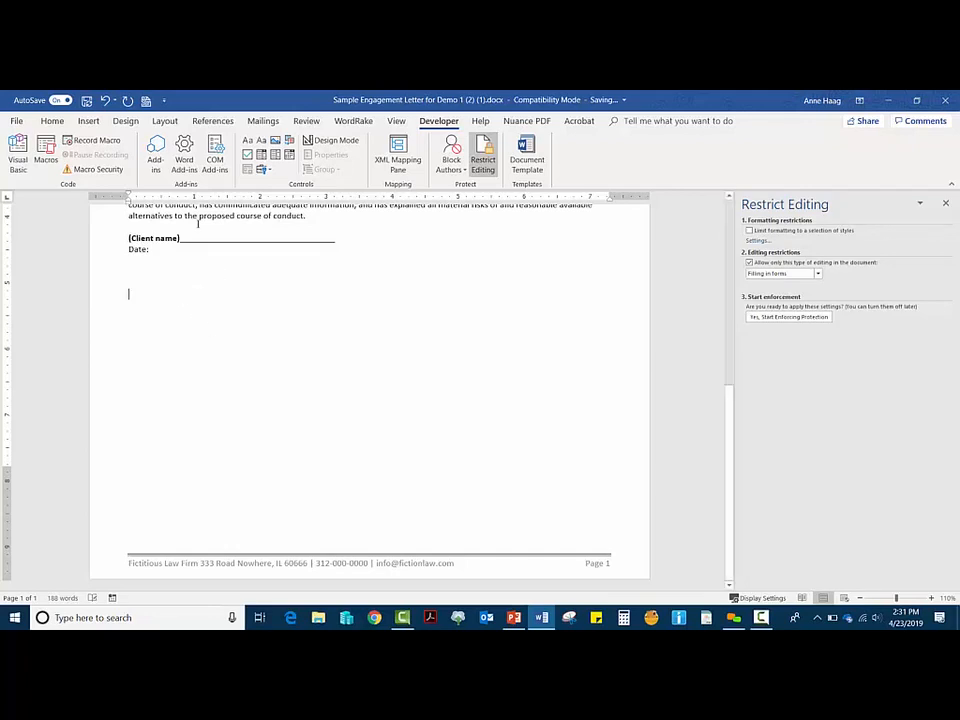
Step: Leave the Word engagement letter and bring the Outlook inbox to the front from the taskbar
left_click(53, 121)
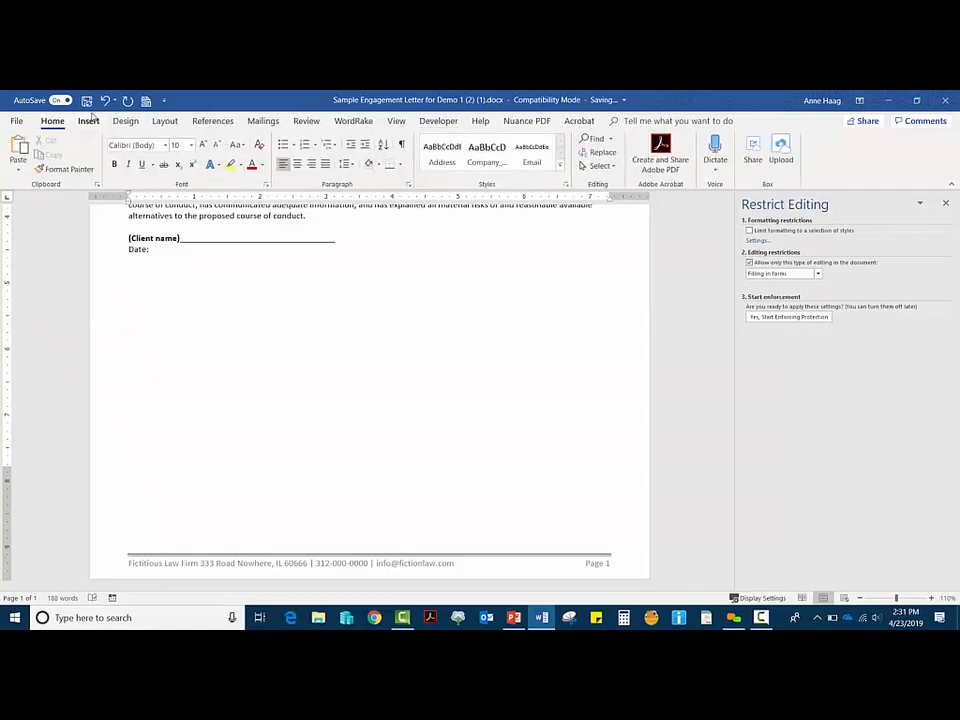
left_click(92, 119)
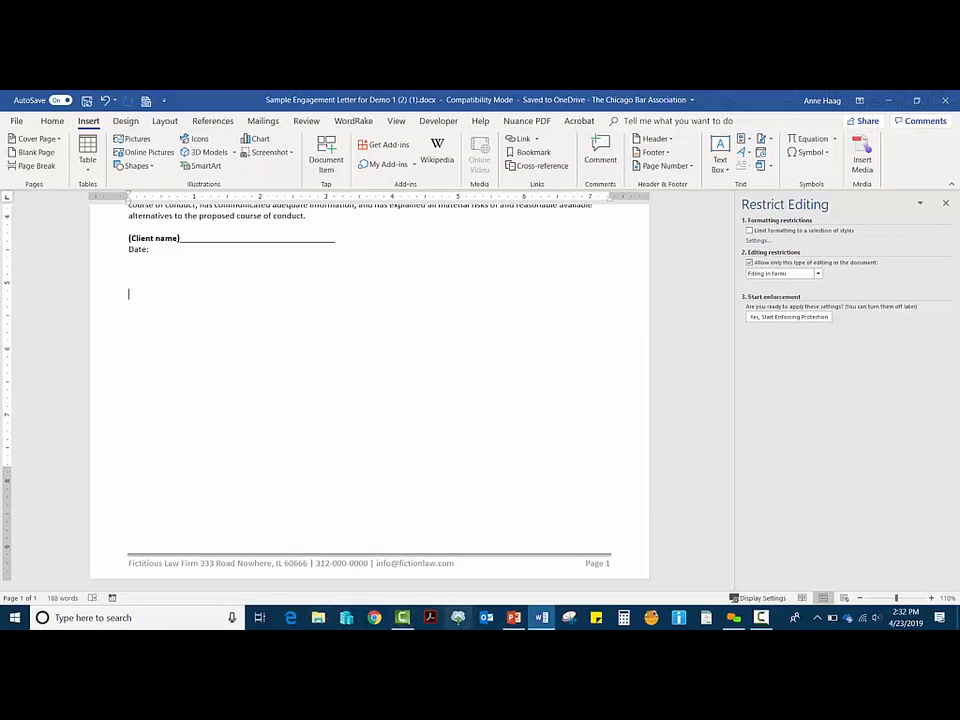
left_click(484, 620)
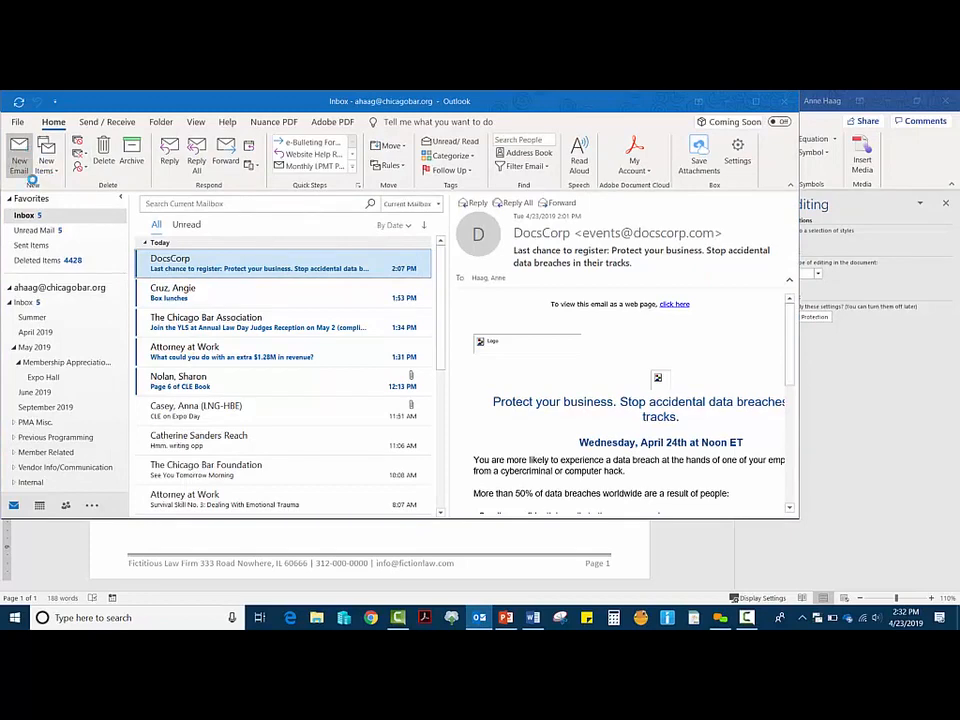
Step: Copy the signature block from a new Outlook email, then discard the draft and close Outlook
left_click(19, 160)
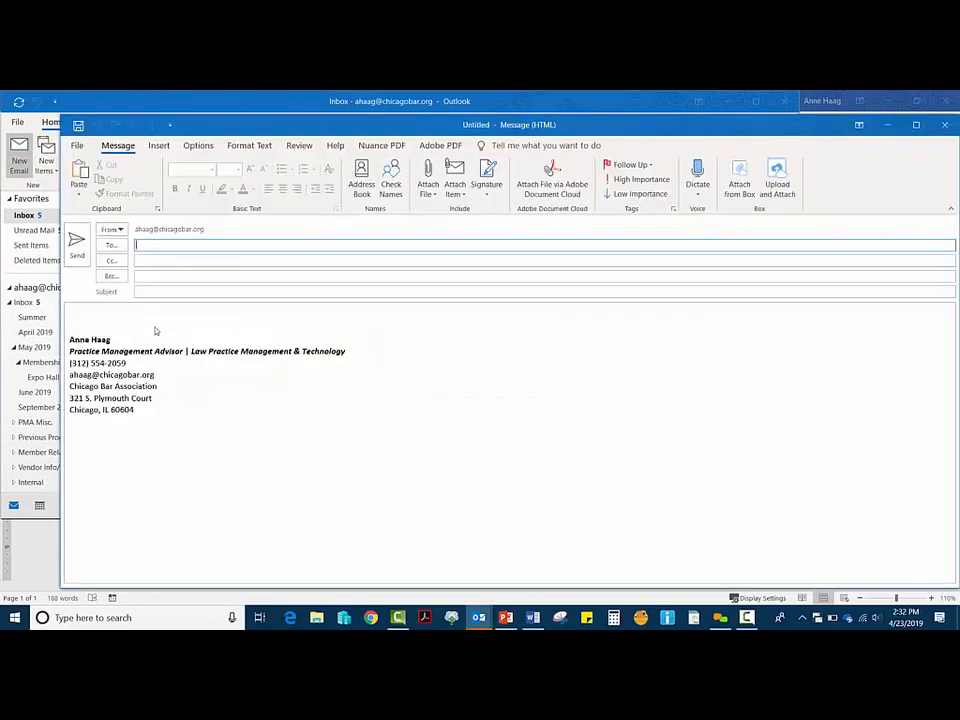
left_click_drag(140, 412, 70, 322)
key("ctrl+c")
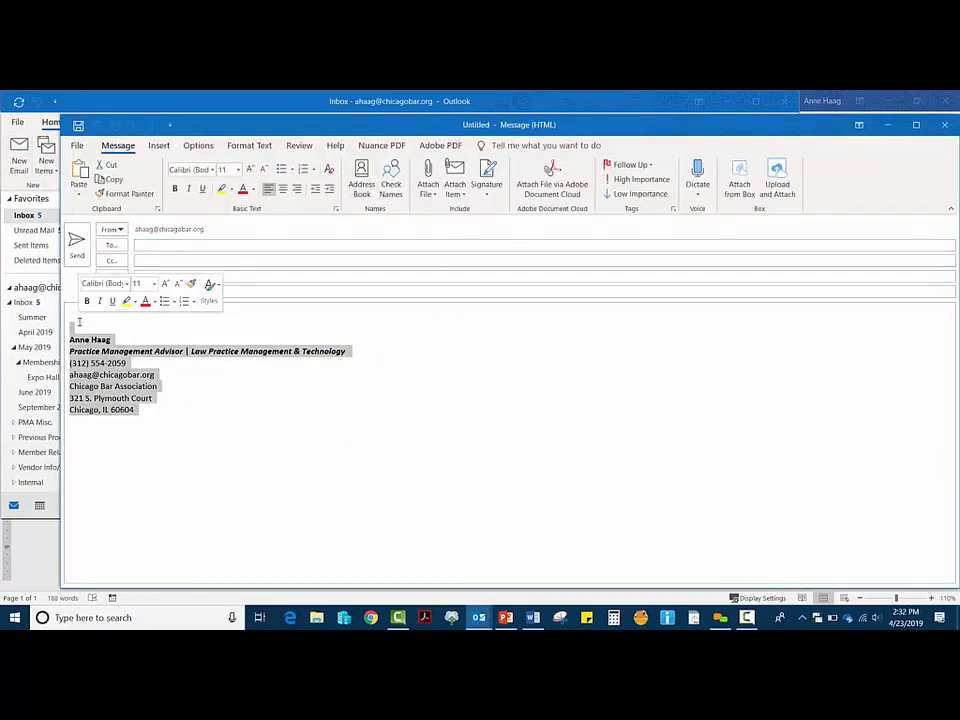
left_click(944, 124)
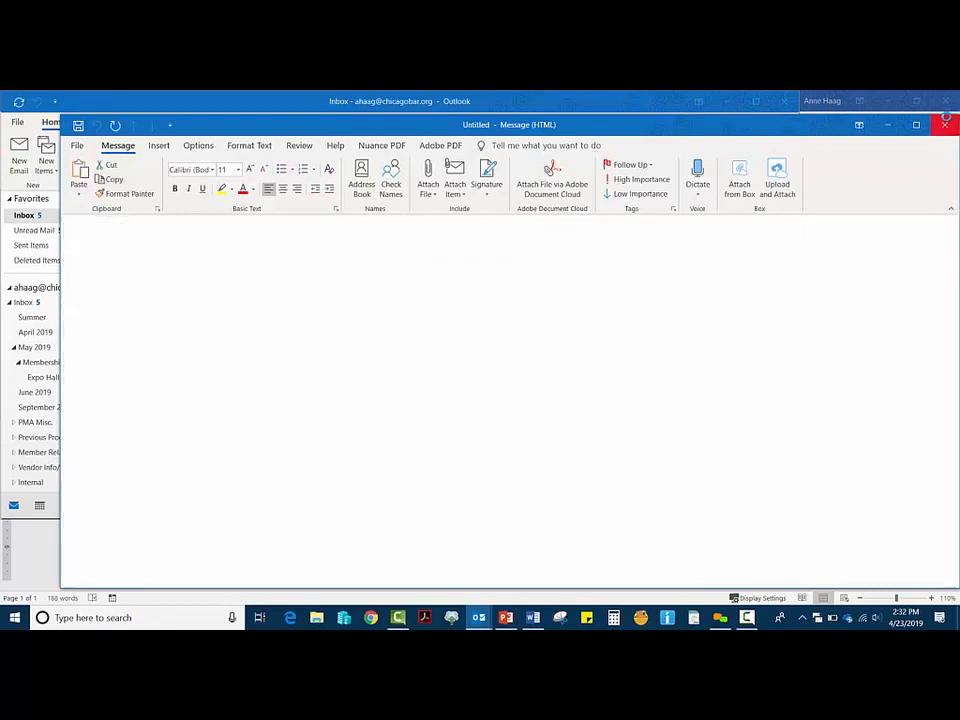
left_click(783, 101)
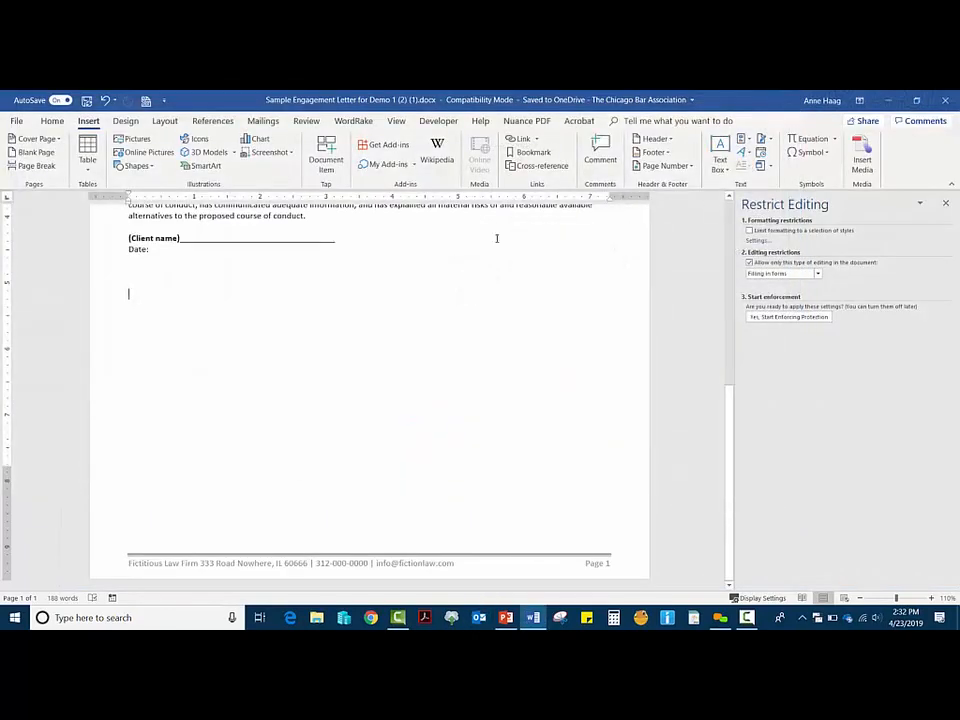
Step: Paste the Outlook signature below the Date line, add a blank line above it, and select the block
scroll(257, 277, "up", 2)
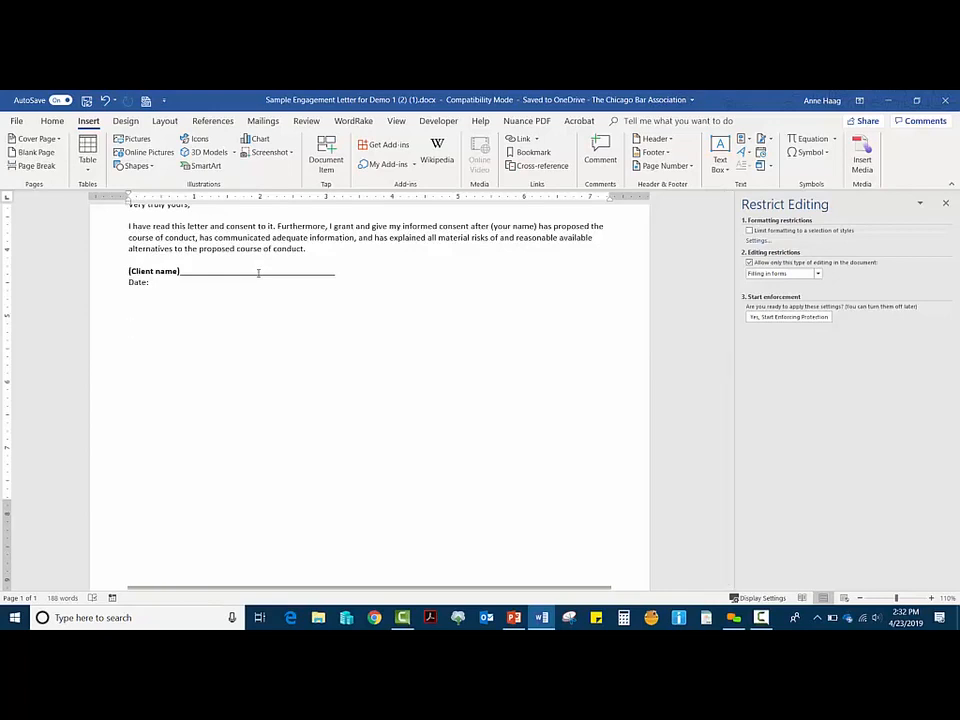
key("ctrl+v")
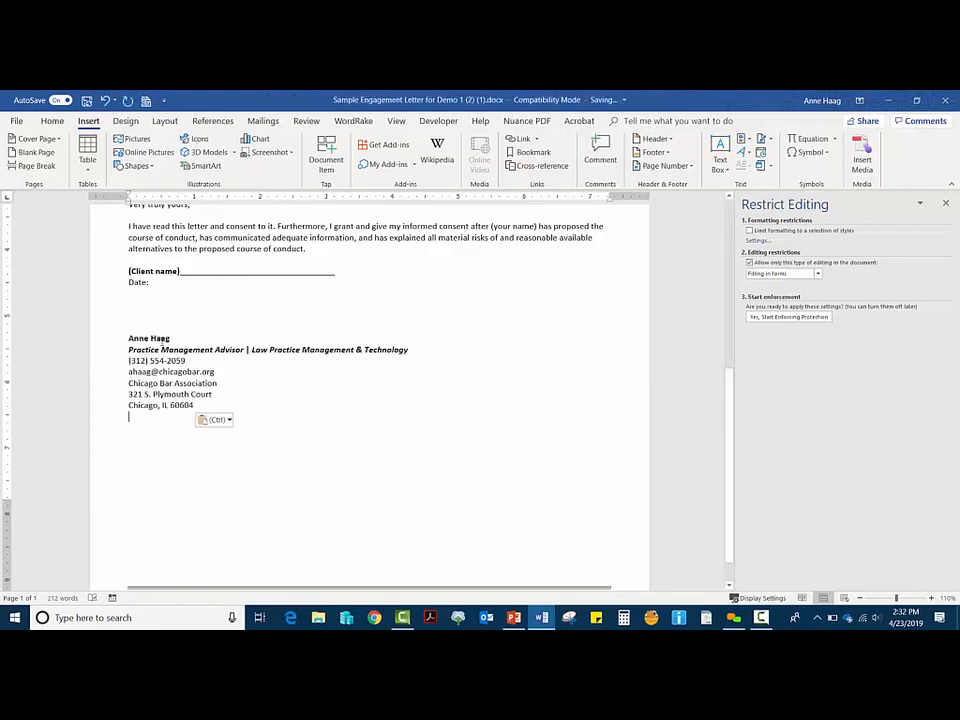
left_click(129, 338)
key("Return")
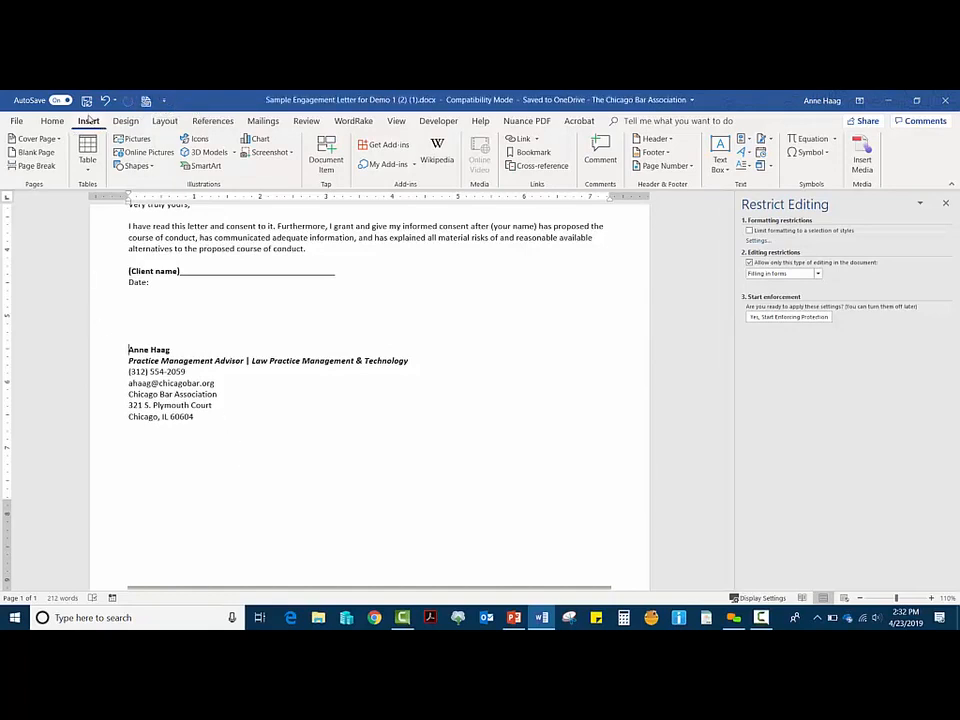
left_click_drag(197, 418, 128, 348)
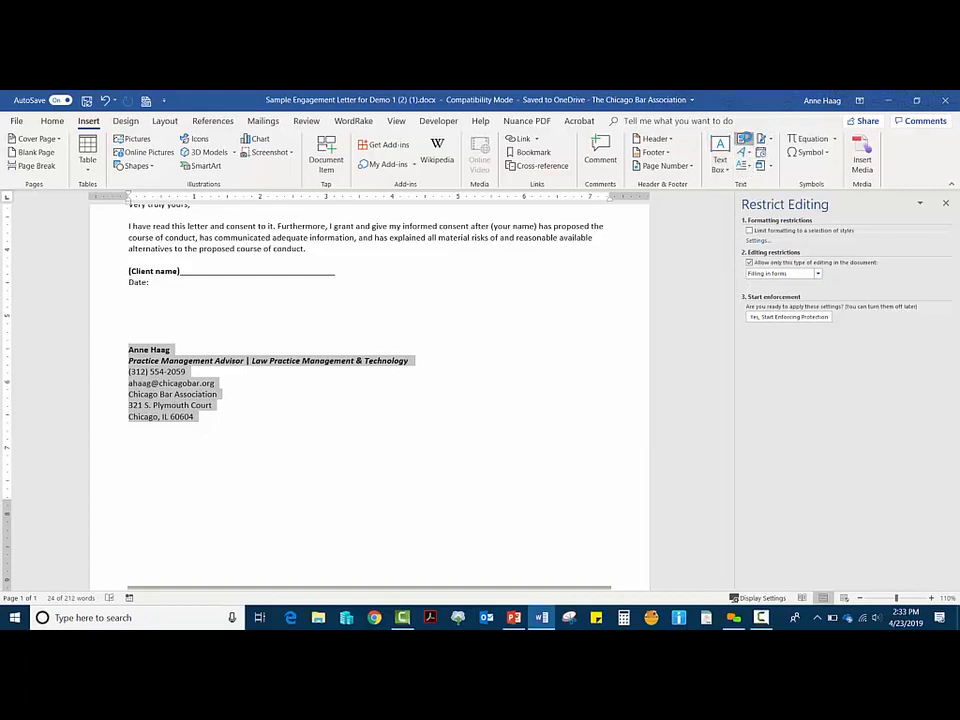
left_click(744, 139)
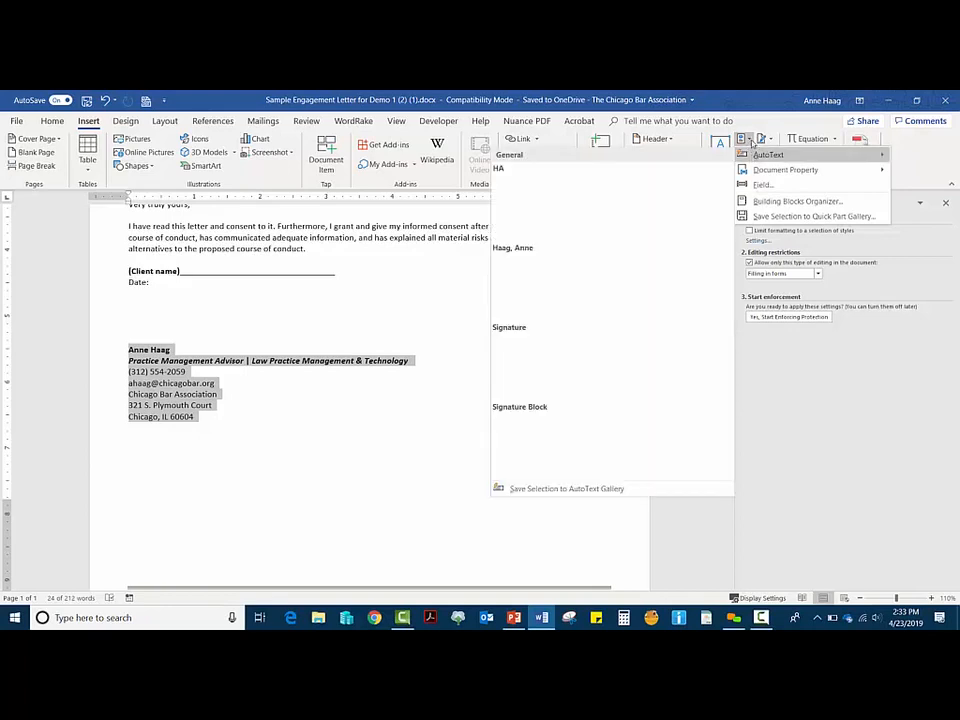
left_click(749, 140)
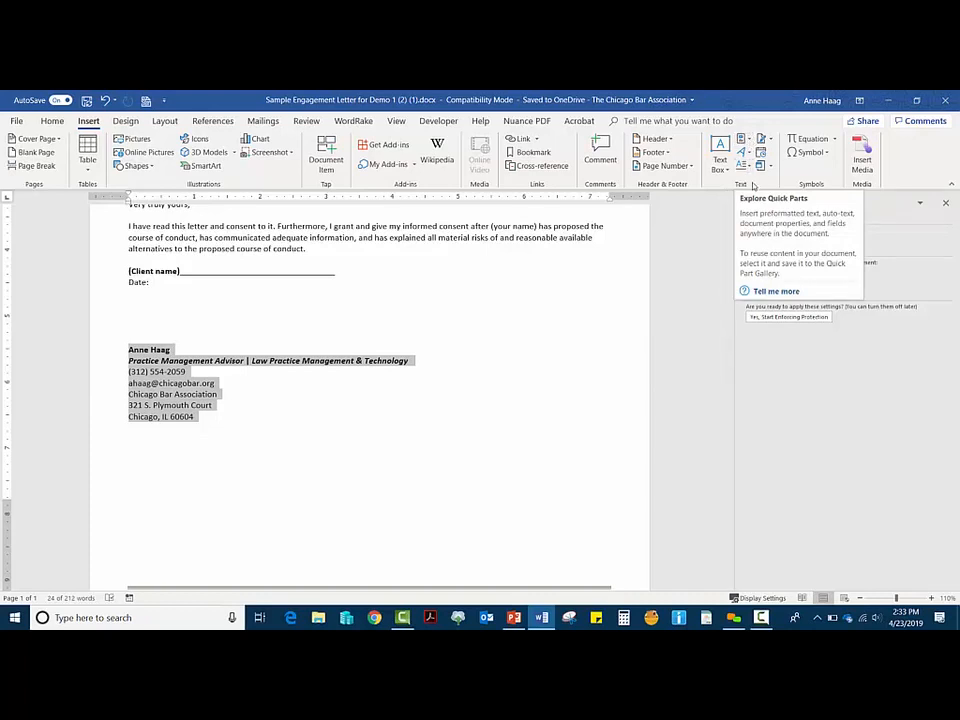
left_click(750, 139)
mouse_move(756, 156)
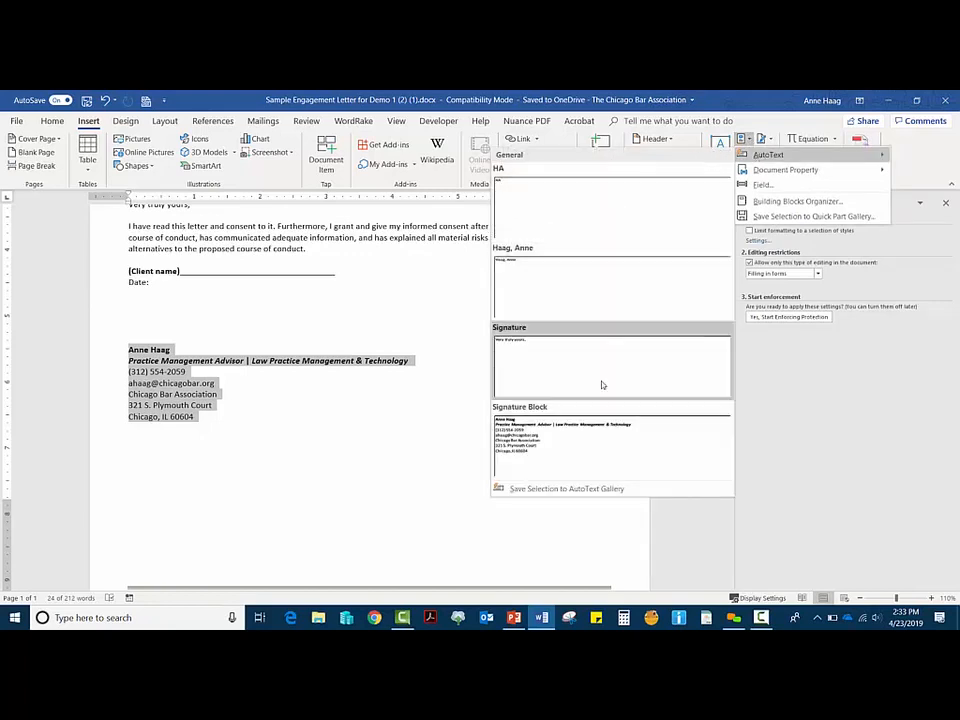
right_click(583, 462)
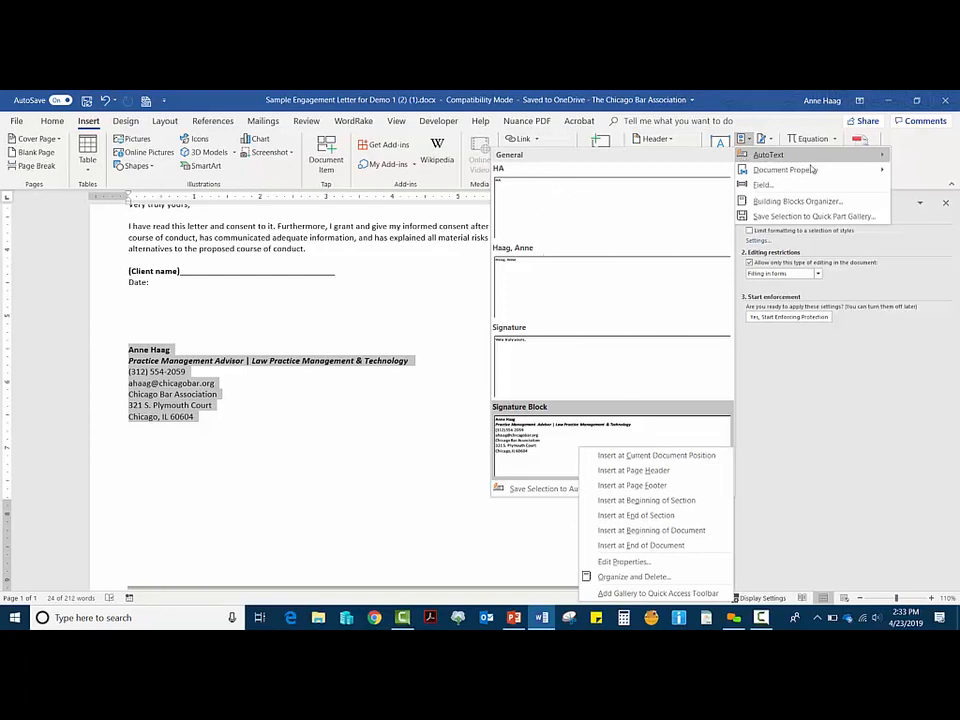
key("Escape")
key("Escape")
type("HA")
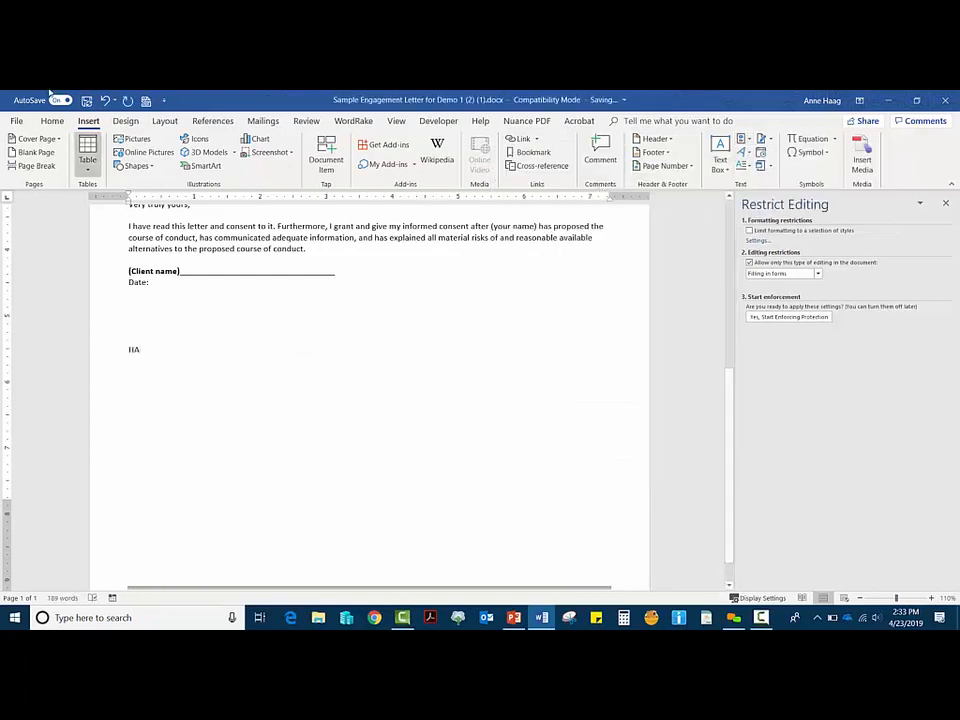
key("ctrl+z")
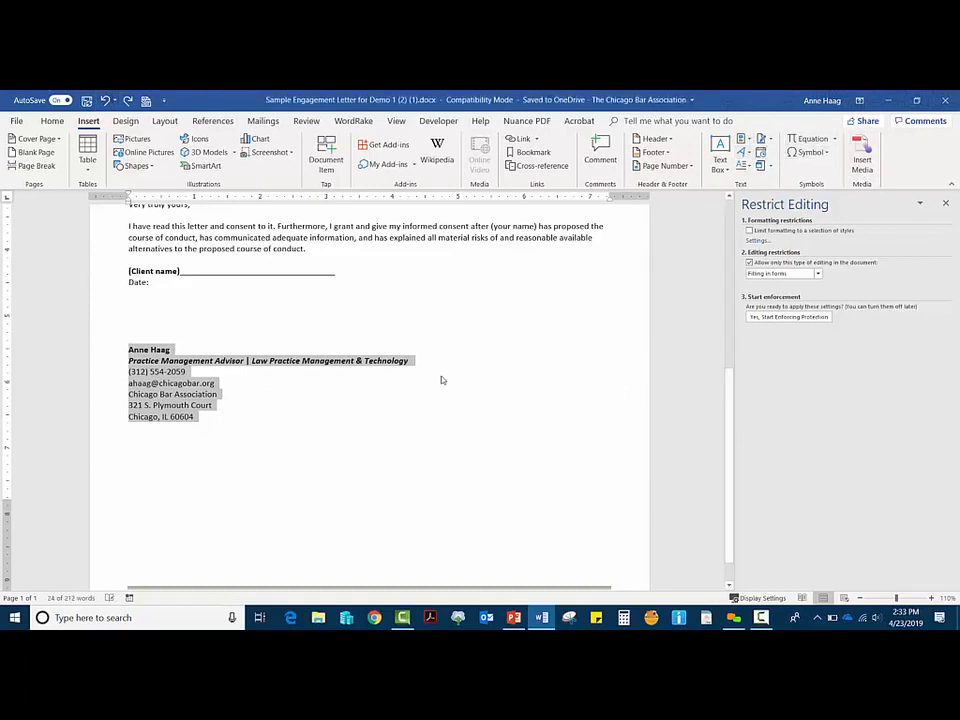
Step: Deselect the signature block and select the paragraph beginning 'I have included a copy of this letter'
left_click(354, 360)
scroll(476, 443, "up", 5)
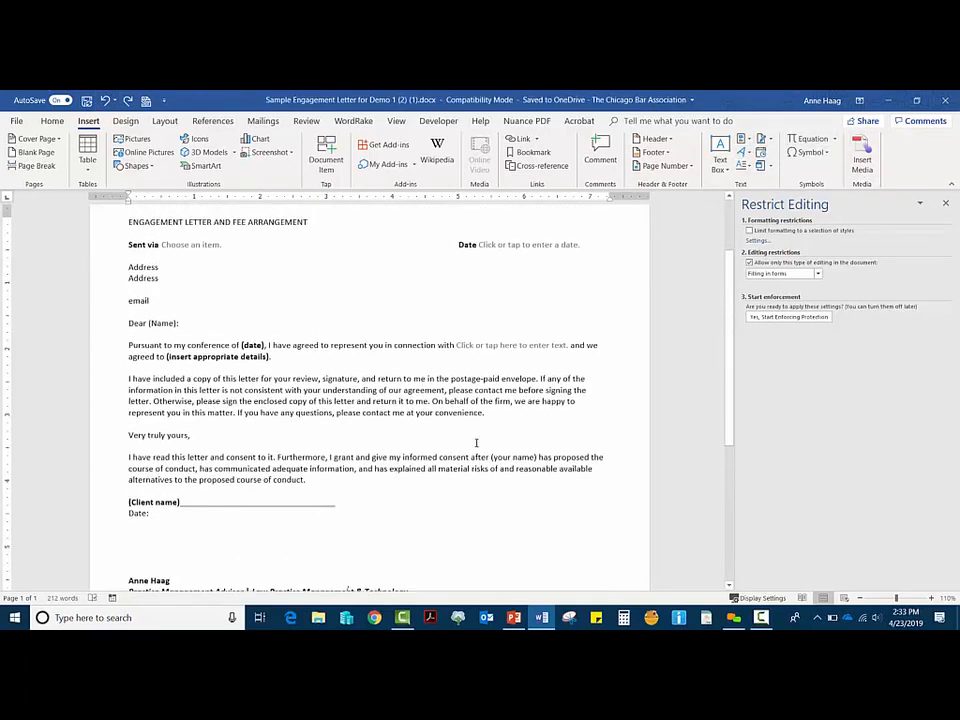
left_click_drag(96, 412, 96, 375)
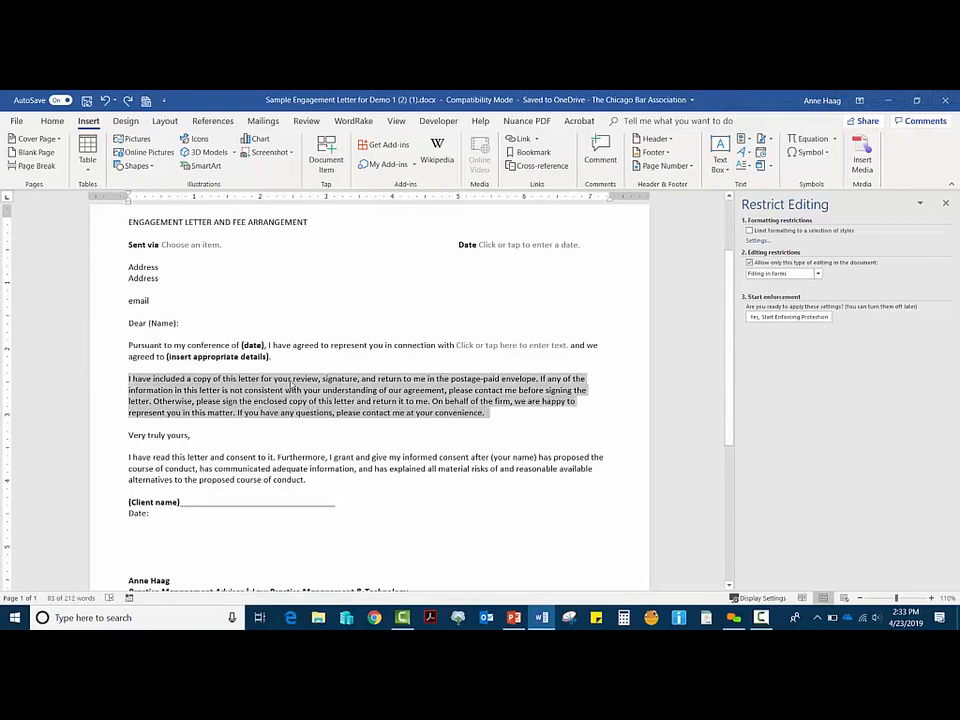
Step: Save the selection to the AutoText gallery as 'Engagement Letter Main Paragraph'
left_click(748, 141)
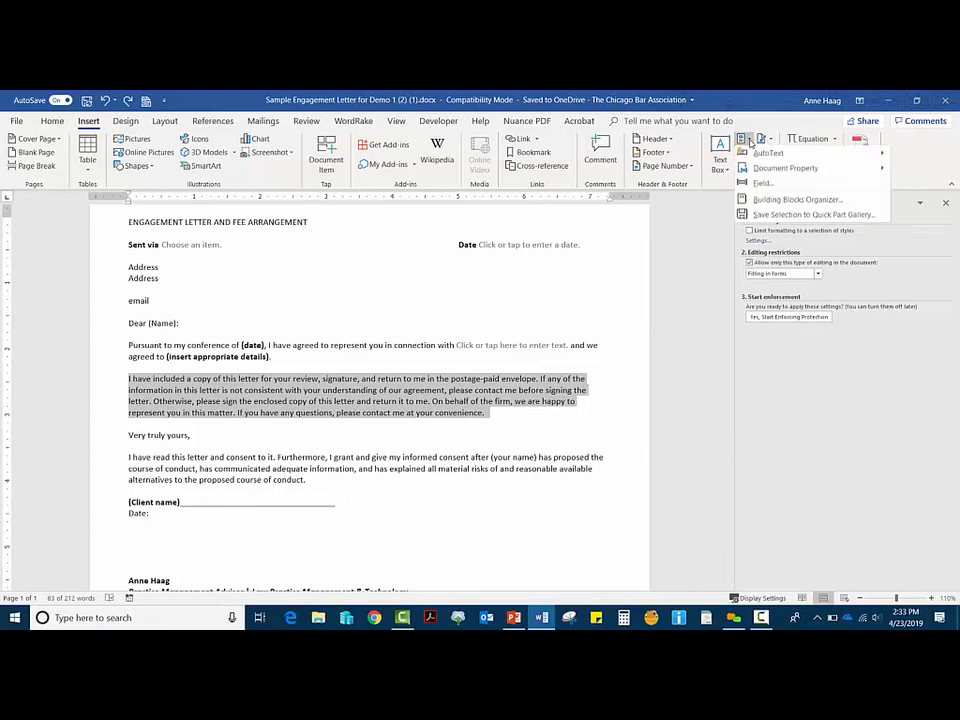
mouse_move(747, 156)
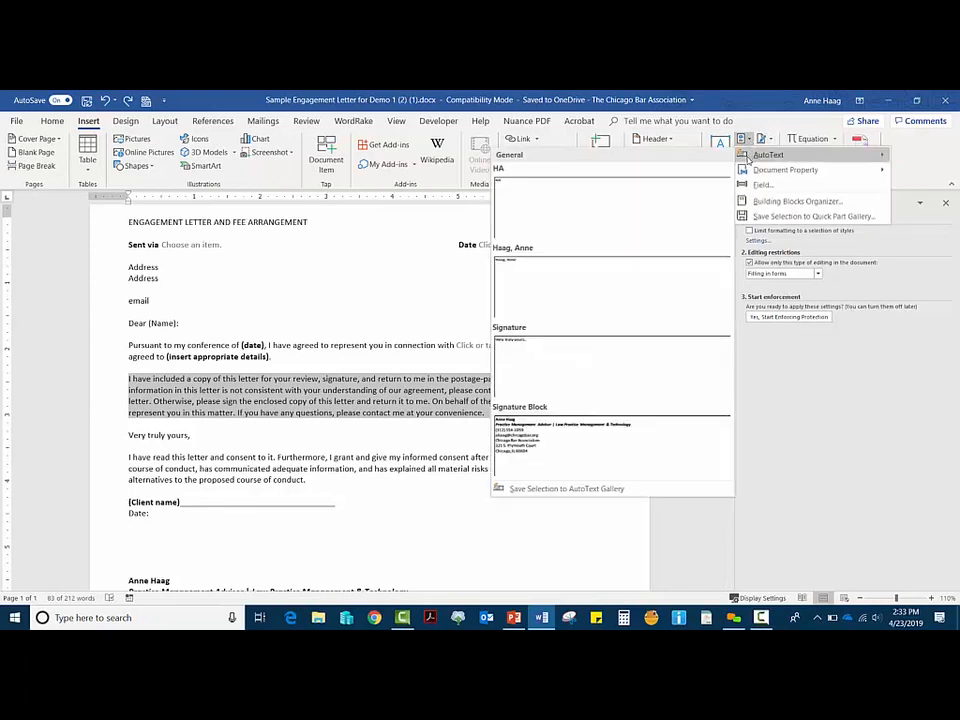
left_click(543, 489)
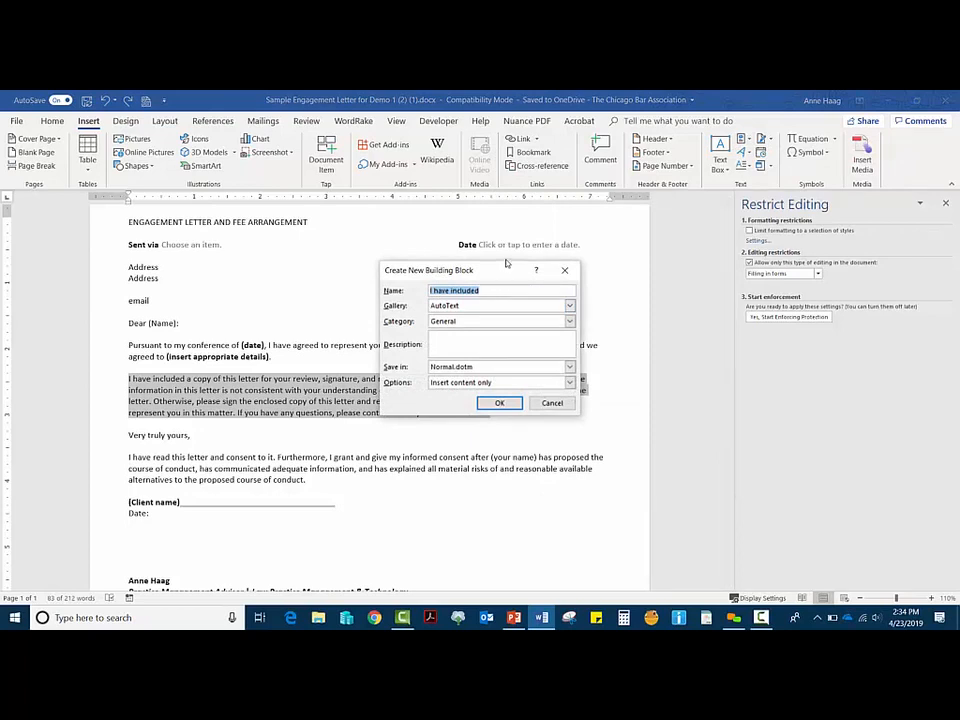
type("eNGA")
key("BackSpace")
key("BackSpace")
key("BackSpace")
key("BackSpace")
type("Engagement Letter Main Paragraph")
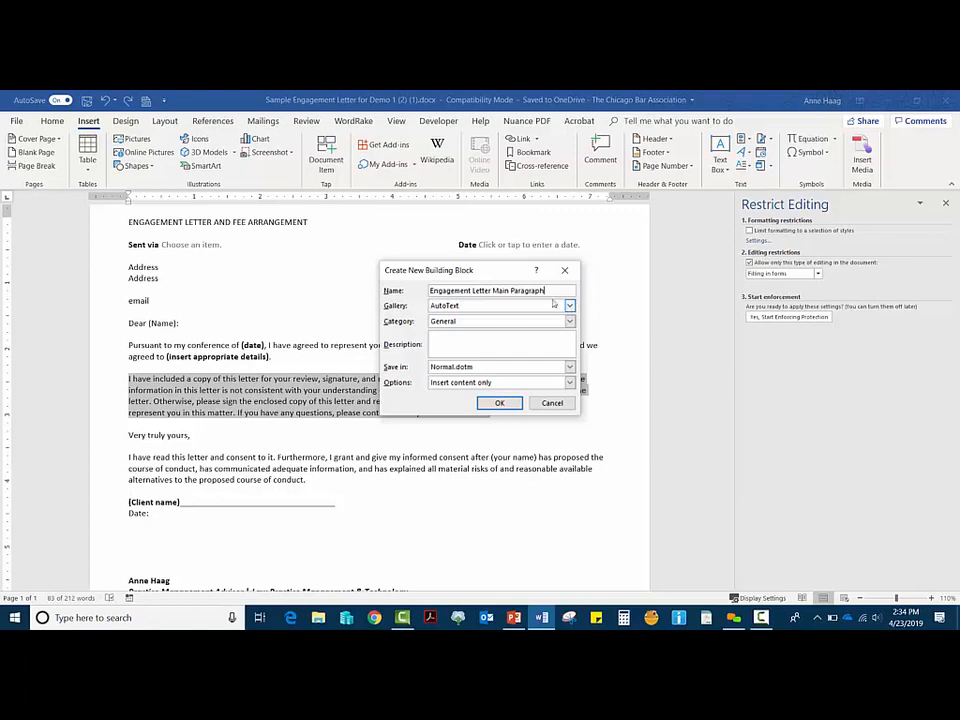
left_click(499, 403)
Step: Delete the saved main paragraph, leaving an empty line in its place
key("Delete")
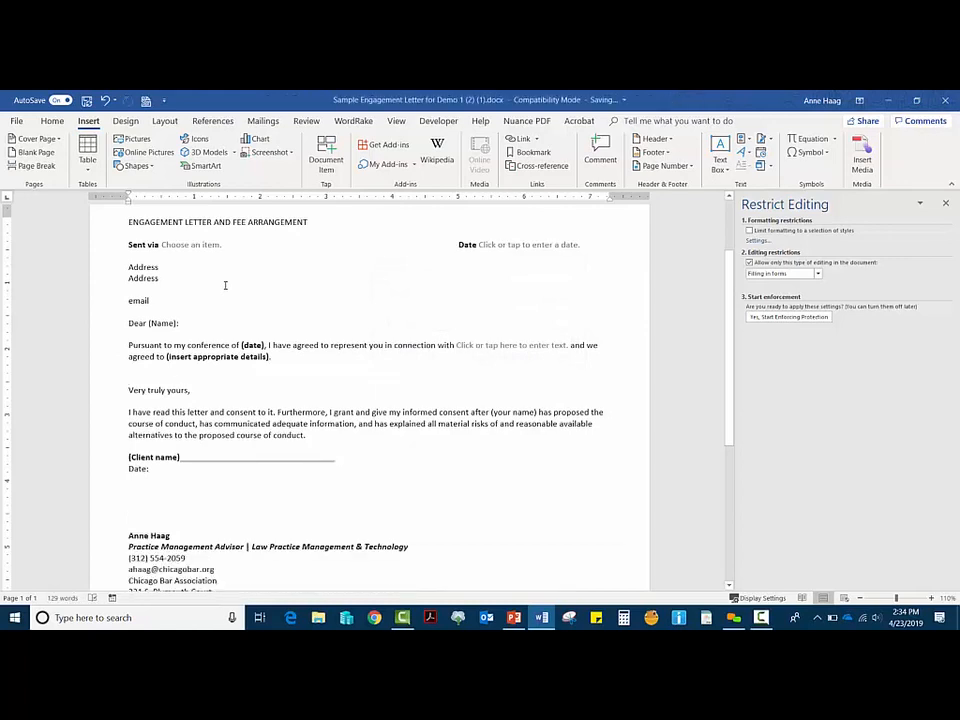
key("Return")
key("Return")
key("Up")
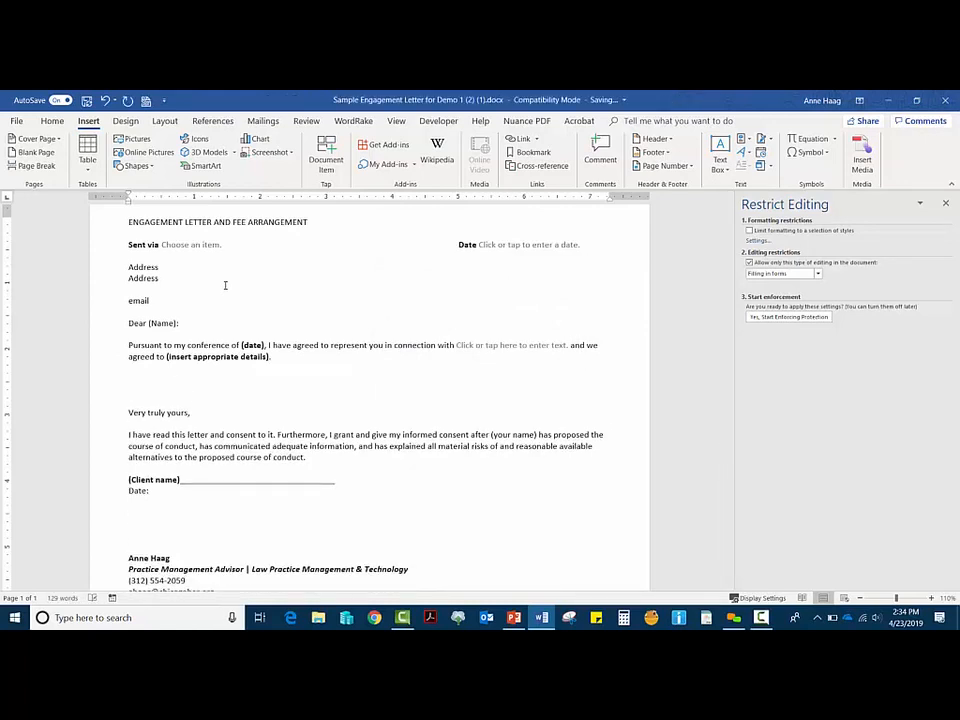
Step: Insert the 'Engagement Letter Main Paragraph' AutoText entry there and remove the extra blank line
left_click(750, 141)
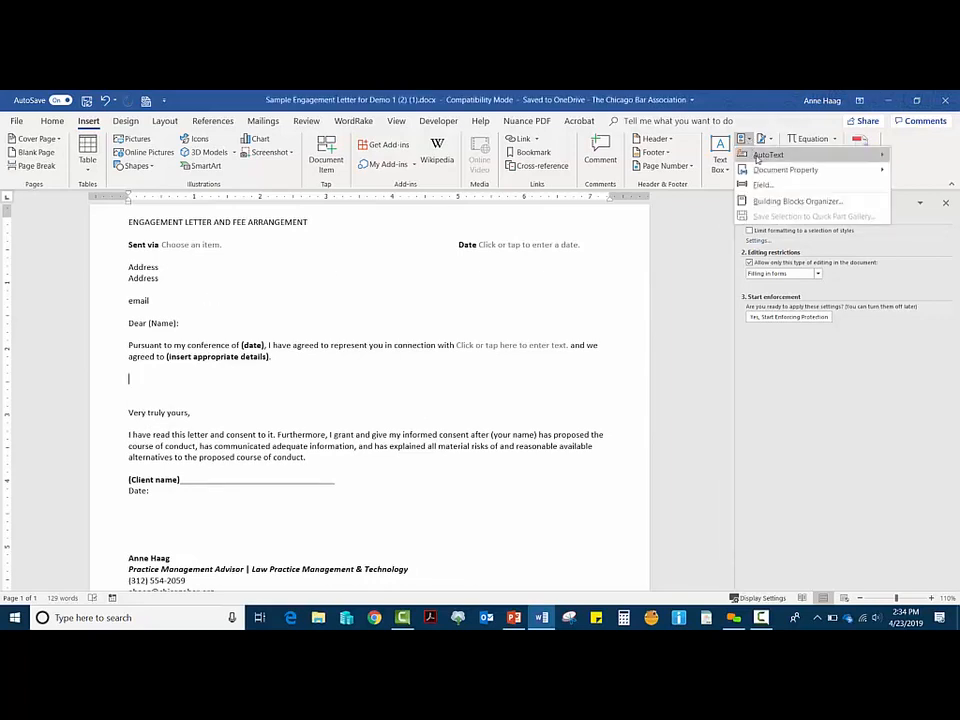
mouse_move(757, 157)
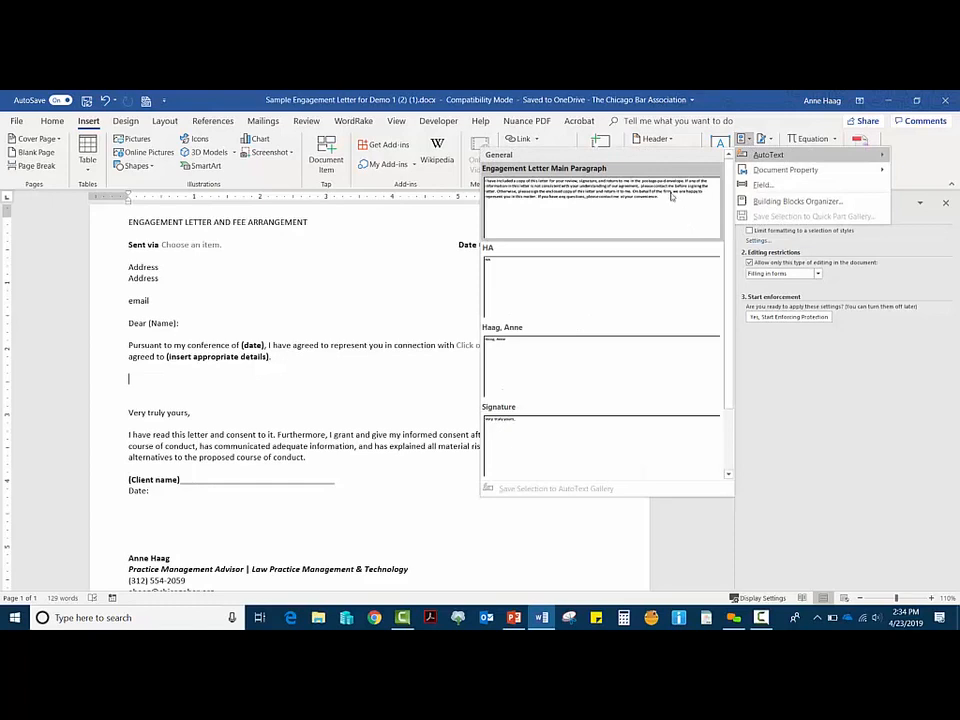
left_click(592, 201)
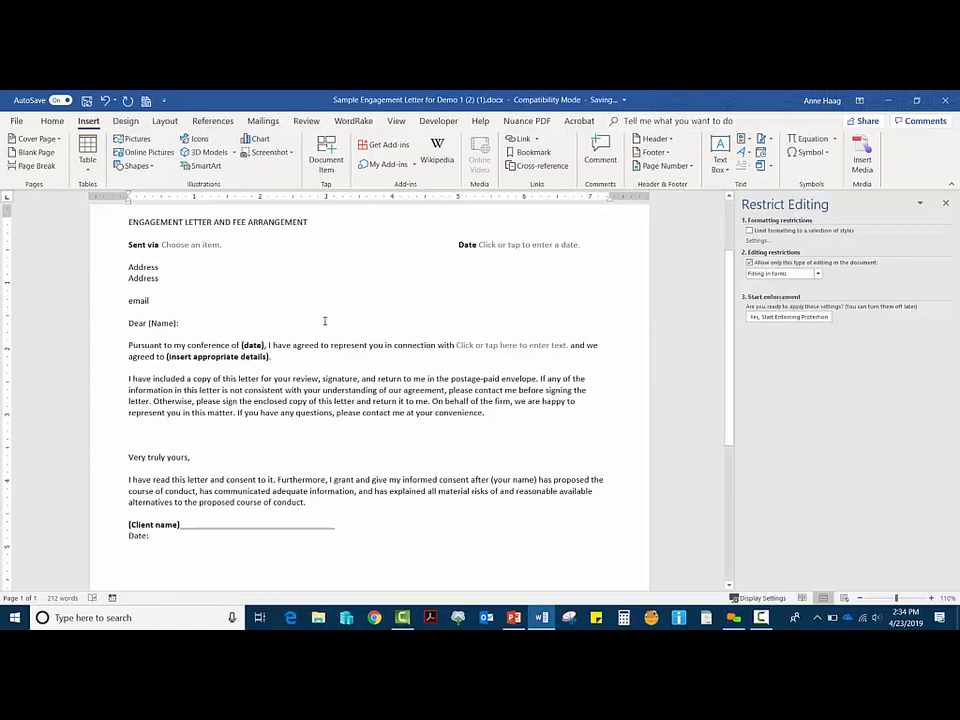
key("Down")
key("Delete")
key("Delete")
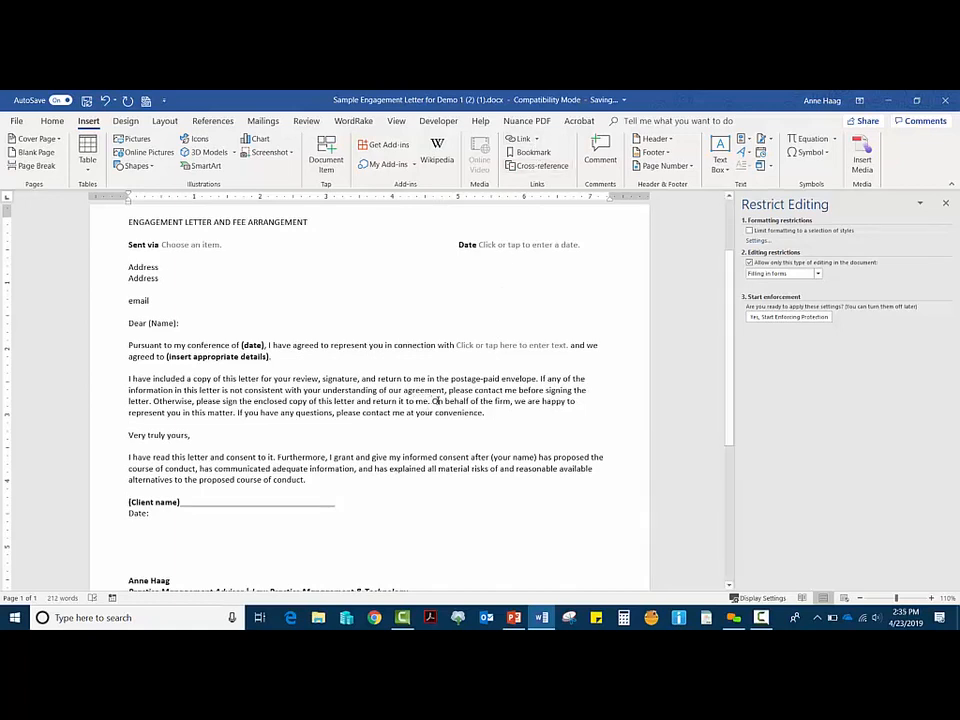
left_click_drag(431, 401, 566, 401)
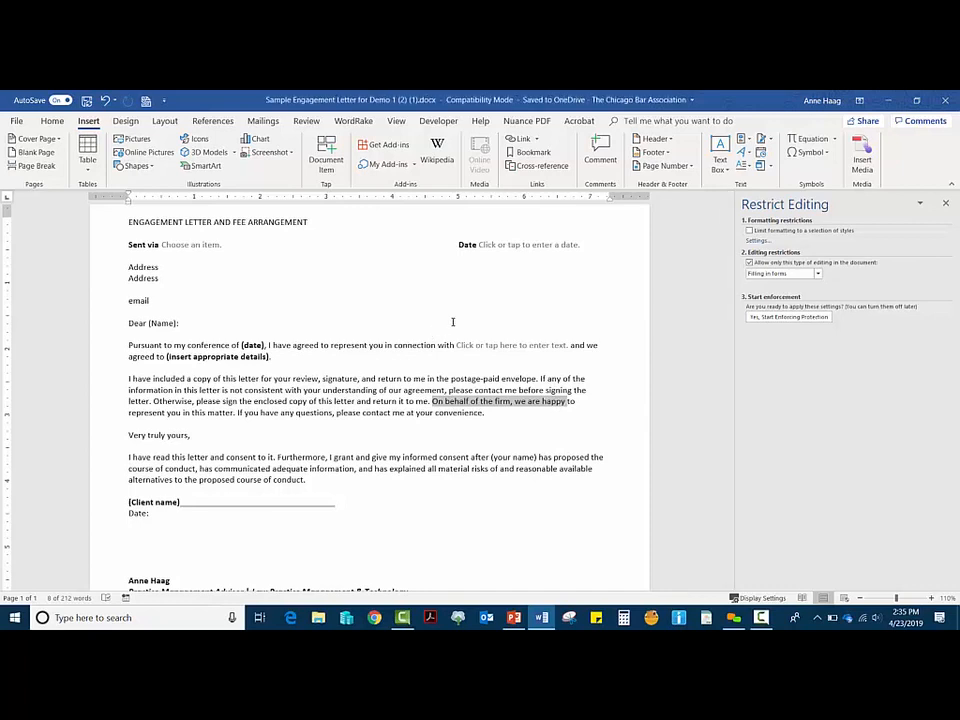
left_click(52, 120)
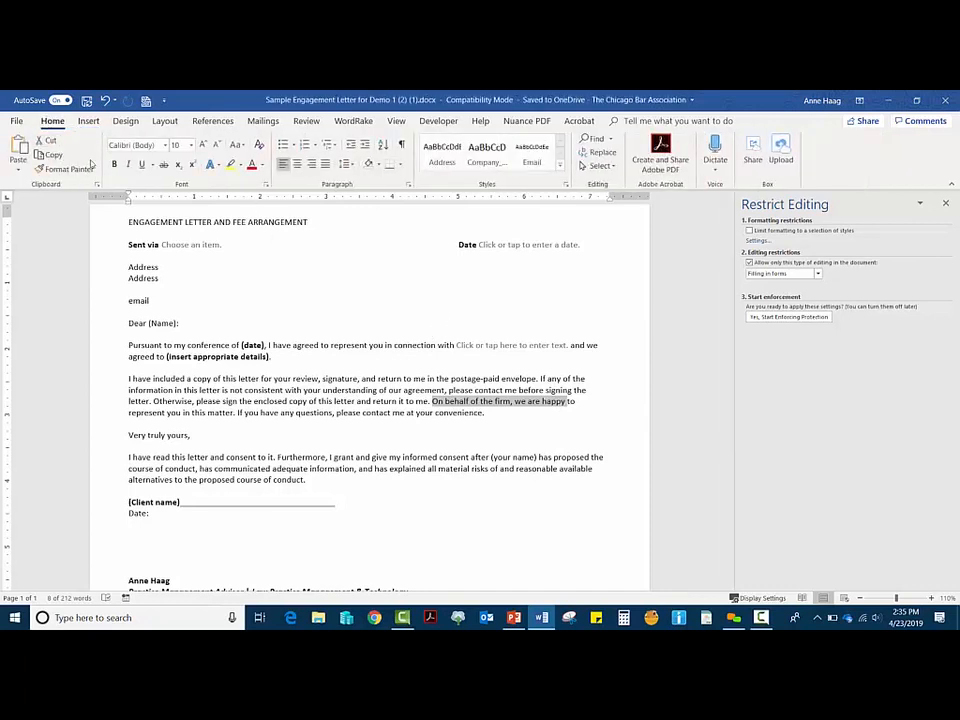
left_click(114, 164)
left_click(405, 407)
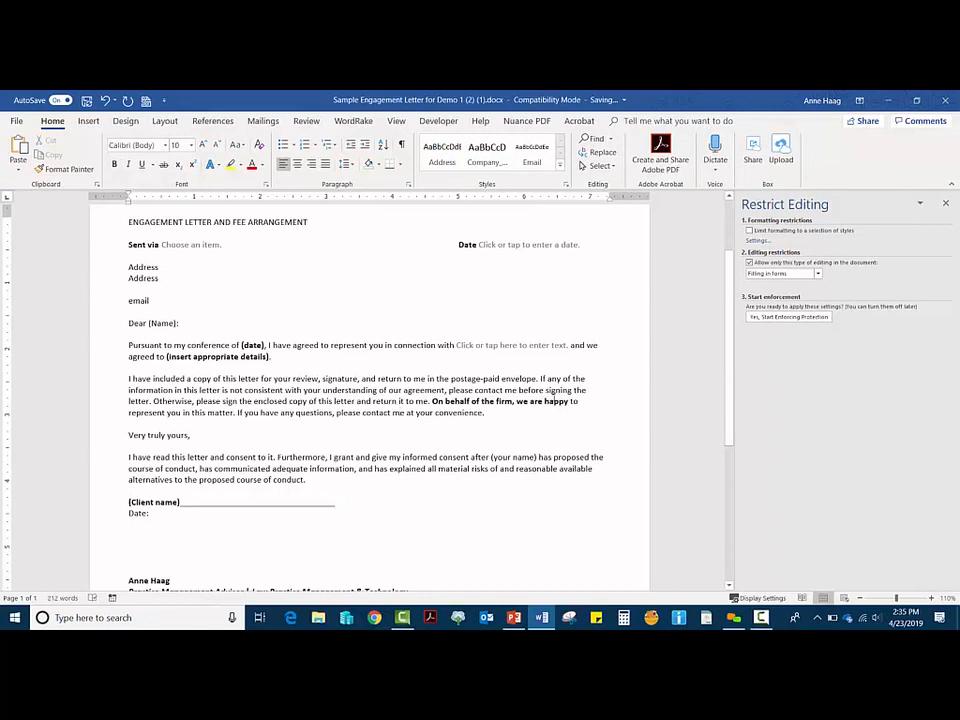
left_click_drag(568, 401, 432, 401)
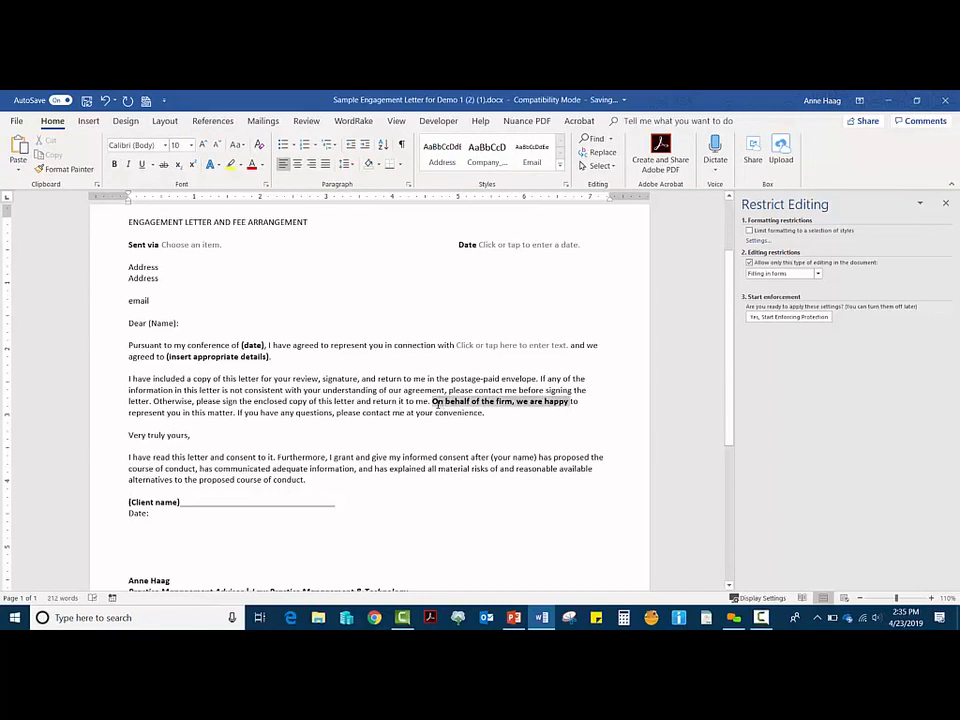
key("ctrl+b")
left_click(511, 423)
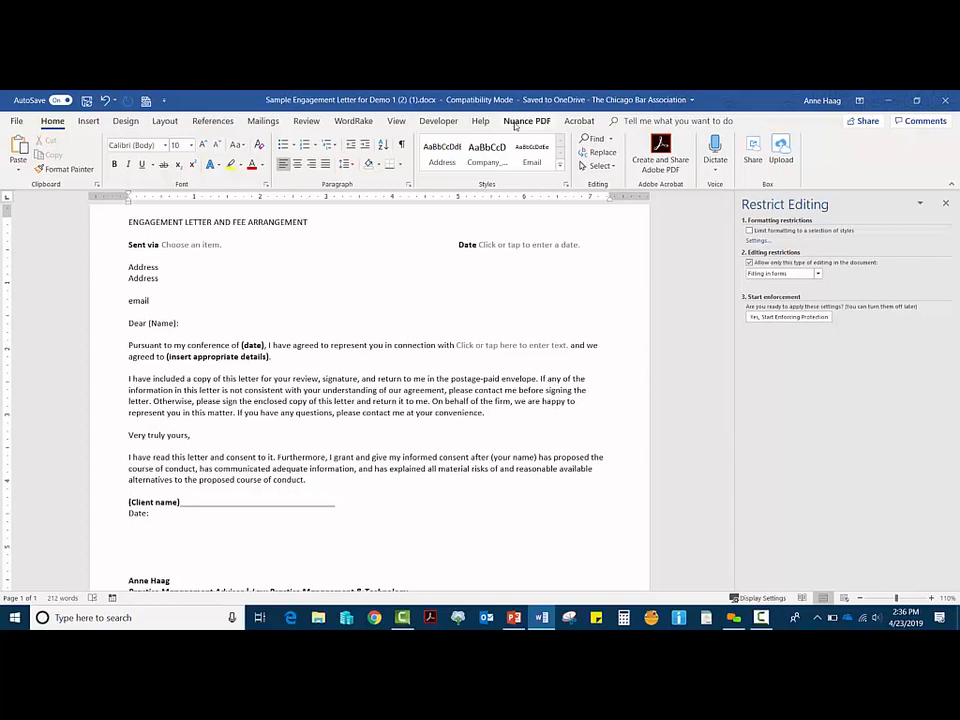
Step: Add two new lines after '(insert appropriate details).' in the 'Pursuant to my conference' paragraph
left_click(86, 122)
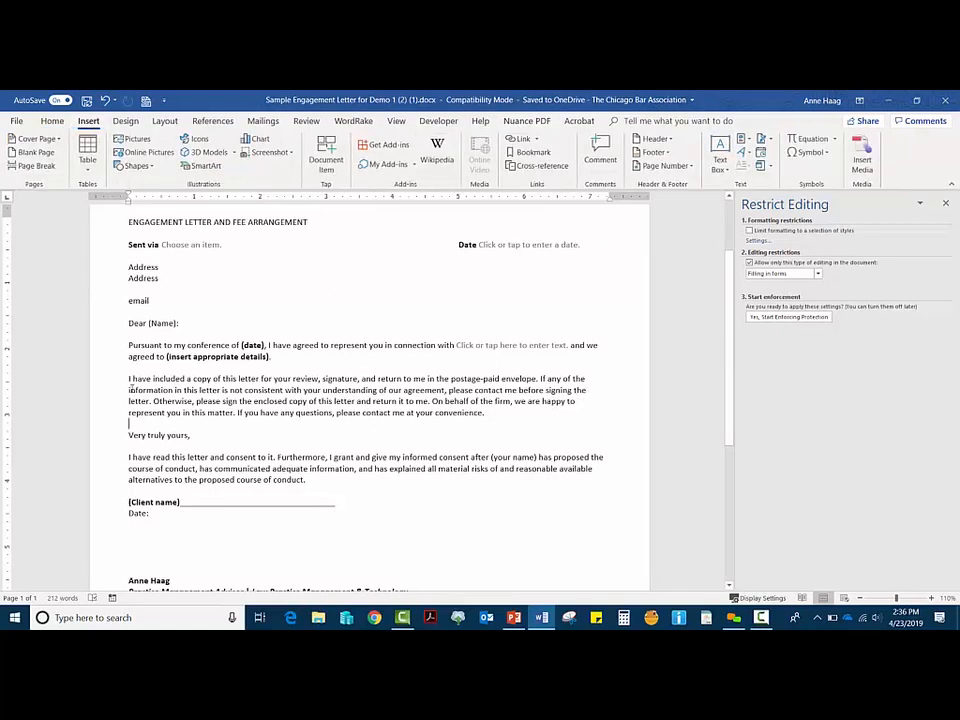
left_click(280, 357)
key("Return")
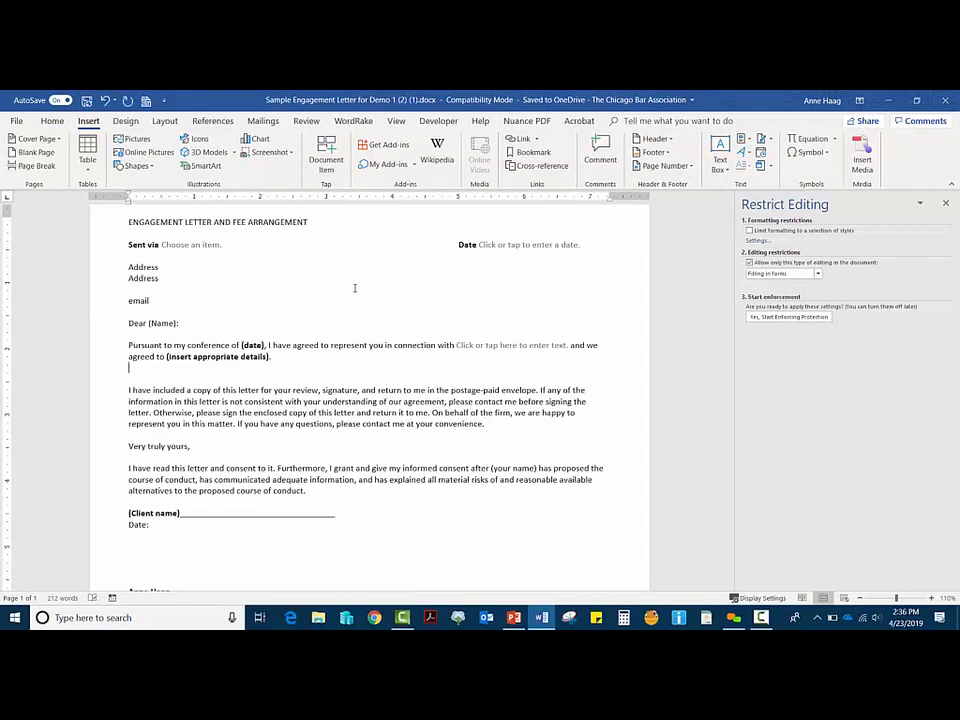
key("Return")
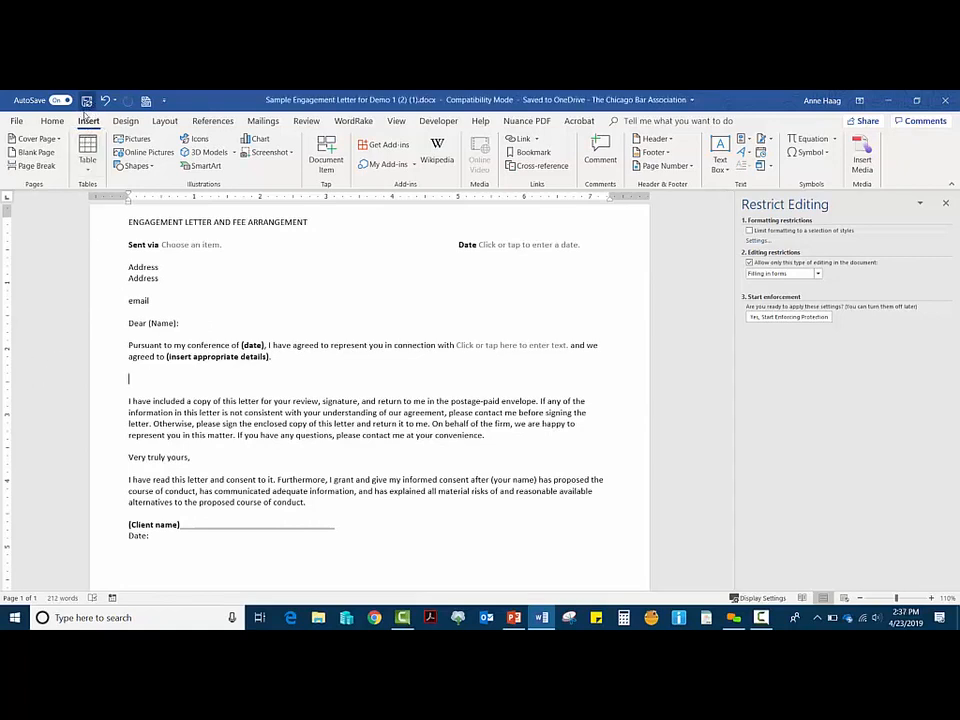
Step: Insert the 'Engagement Letter Main Paragraph' AutoText entry from Quick Parts at that spot
left_click(751, 143)
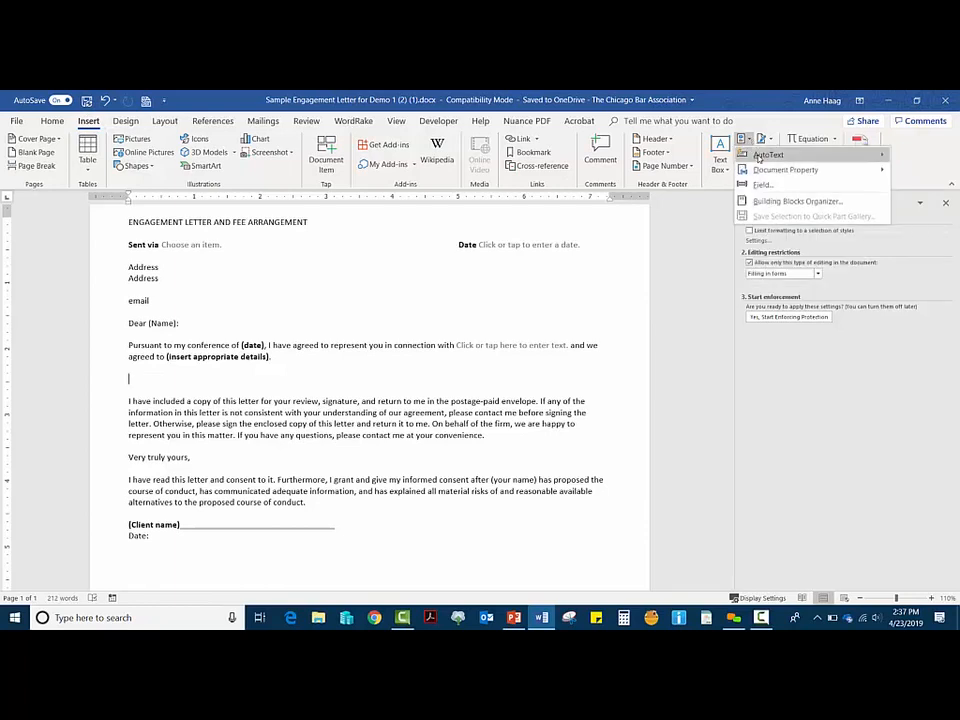
mouse_move(757, 157)
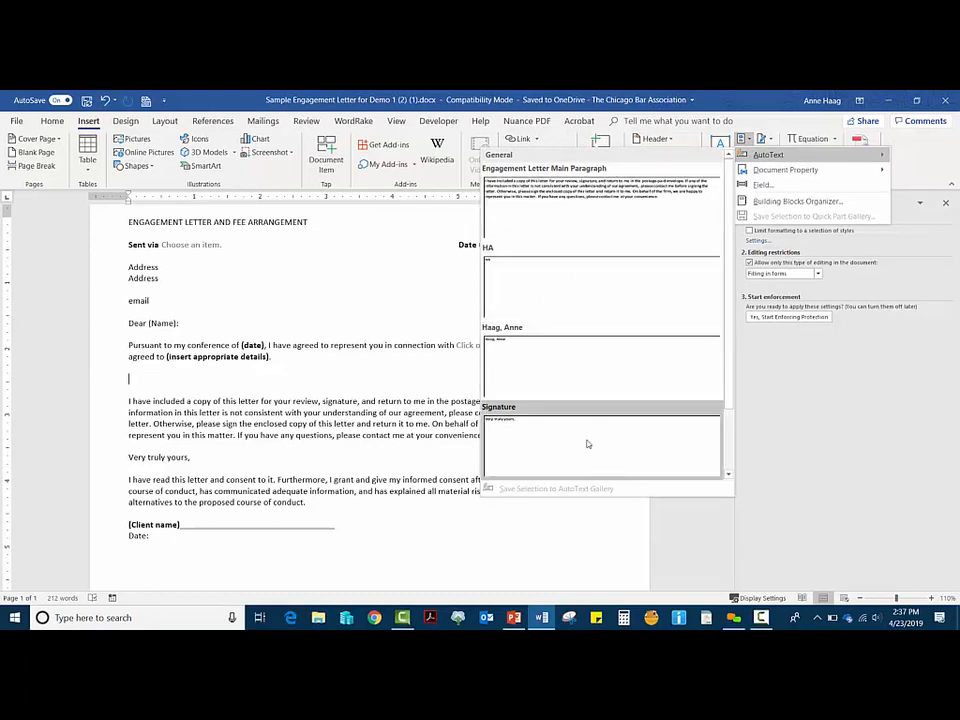
scroll(613, 278, "down", 1)
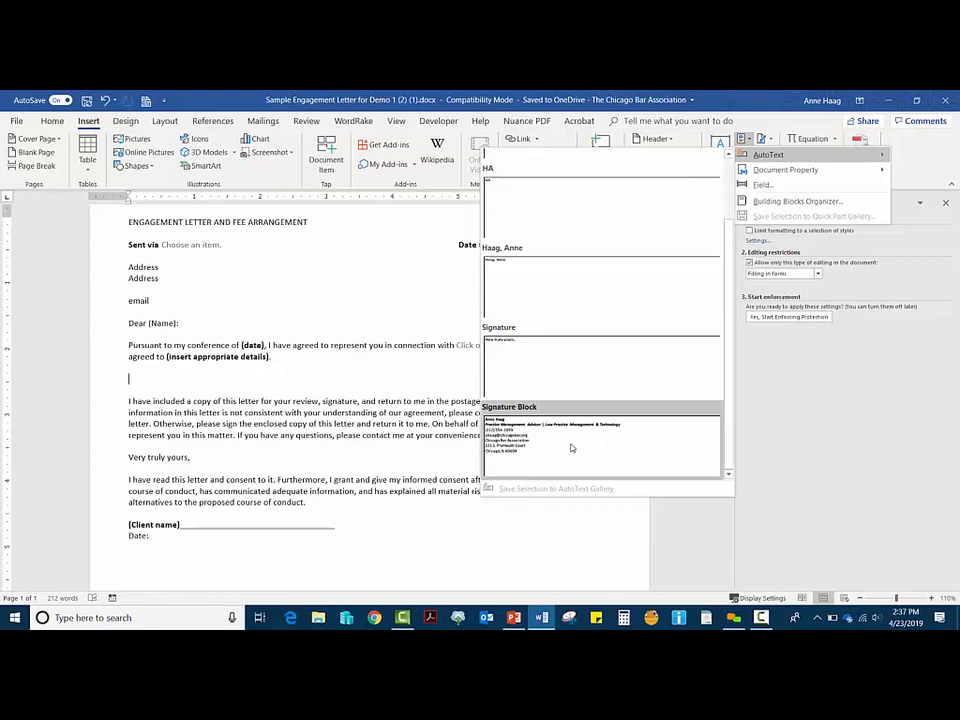
scroll(568, 455, "up", 1)
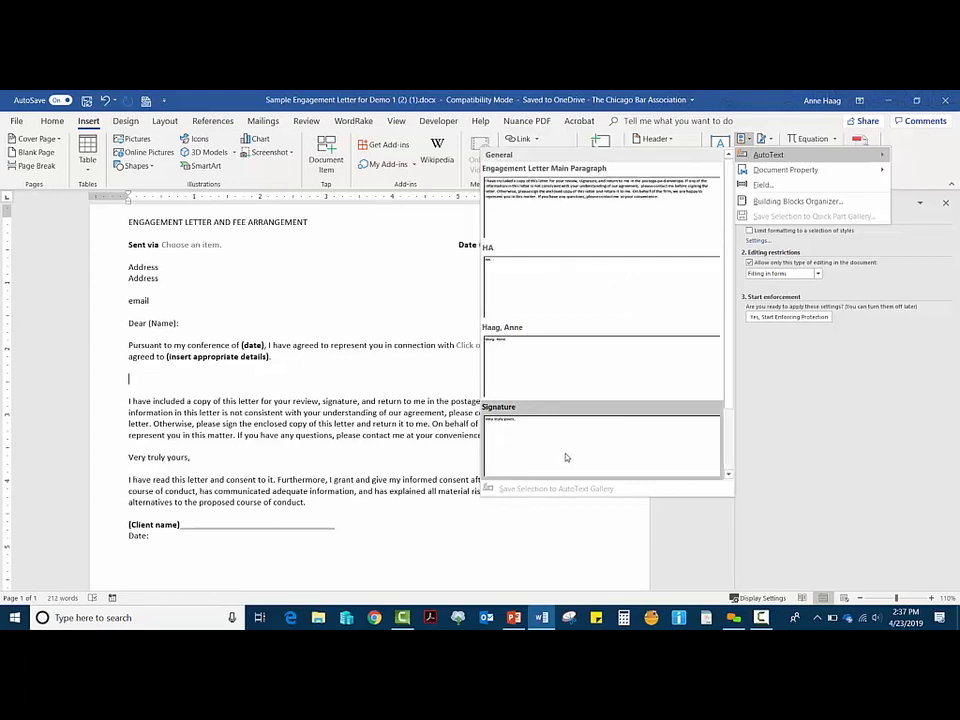
left_click(622, 197)
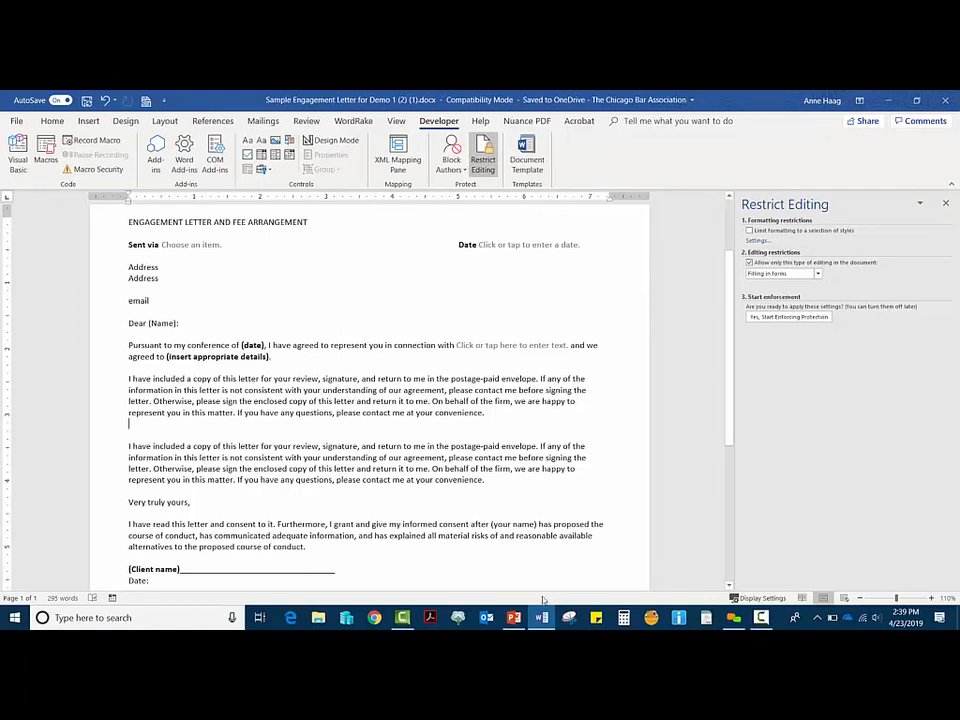
Step: Switch to the 'Create a Reusable Filing Template' deck and start the slide show from slide 28
mouse_move(516, 620)
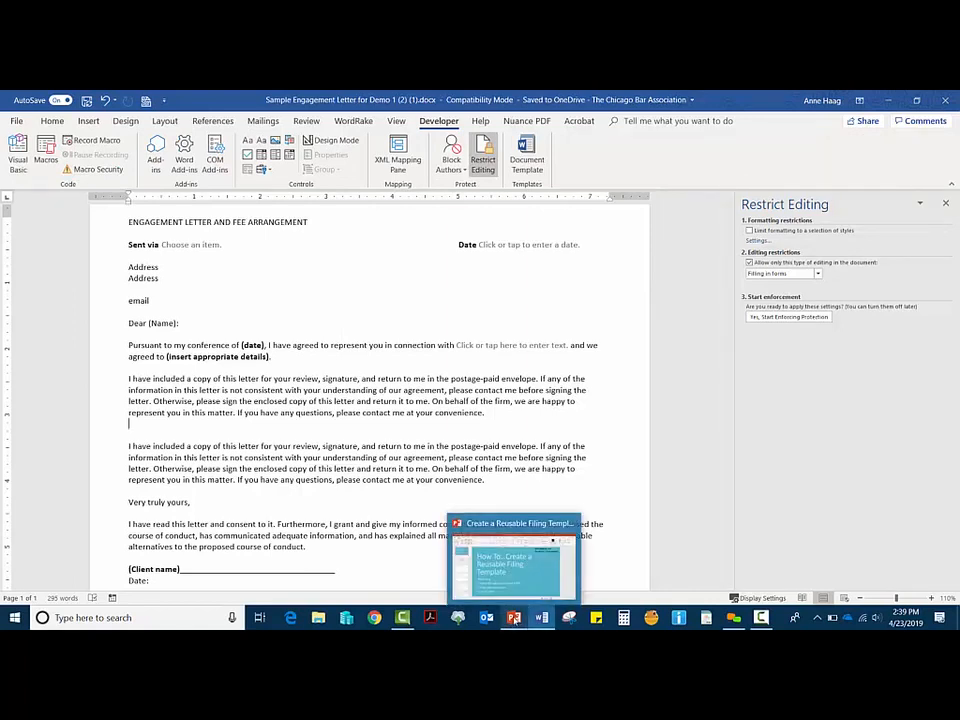
left_click(514, 618)
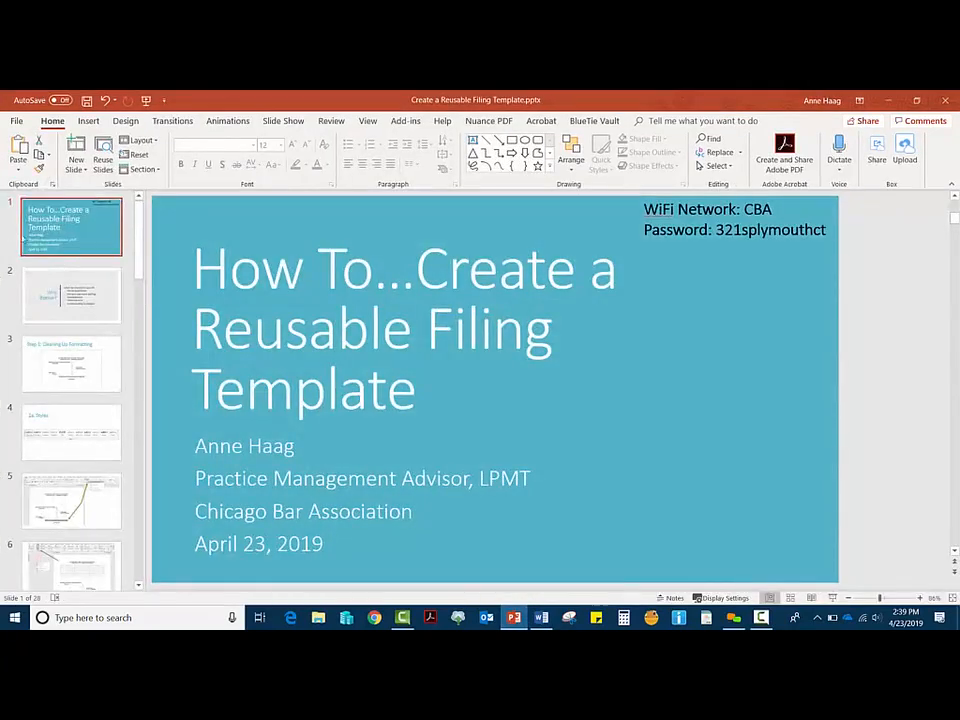
scroll(75, 300, "down", 6)
scroll(80, 300, "down", 10)
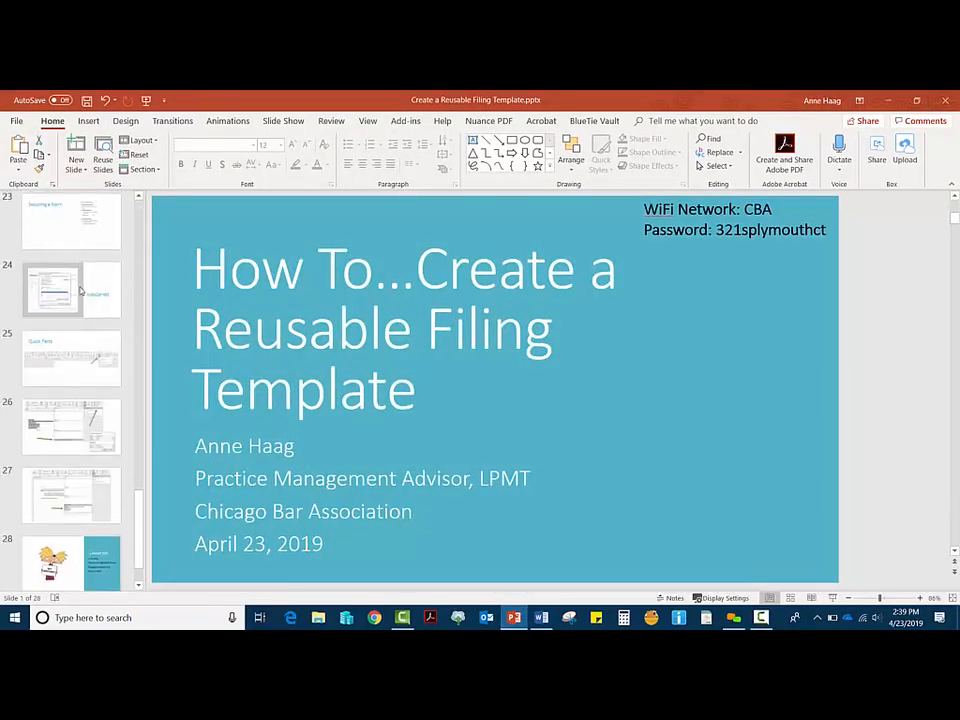
left_click(77, 539)
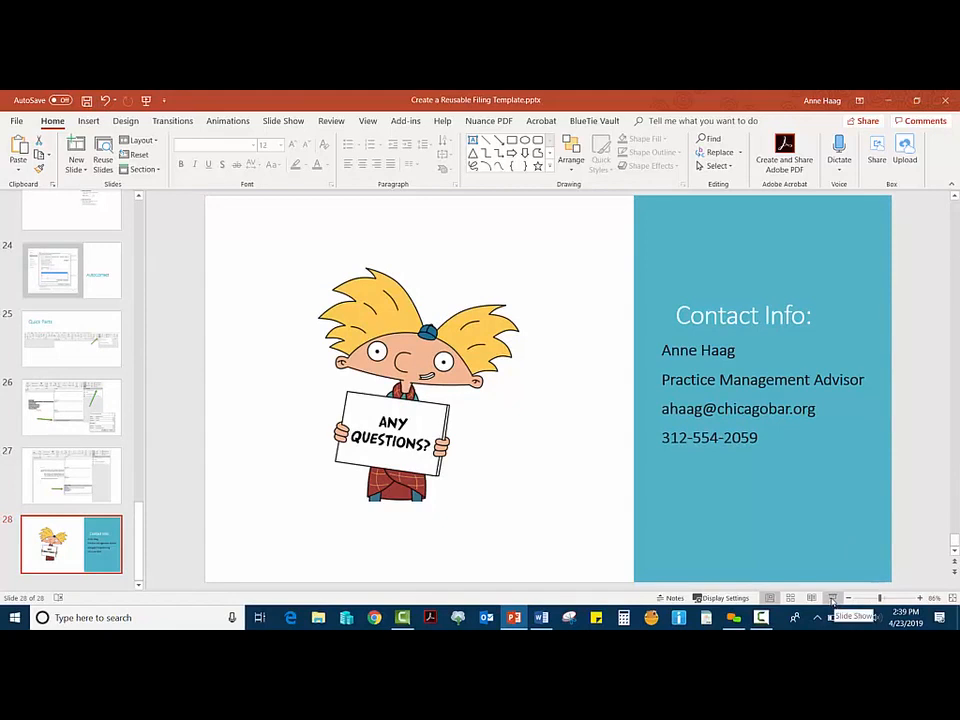
left_click(832, 599)
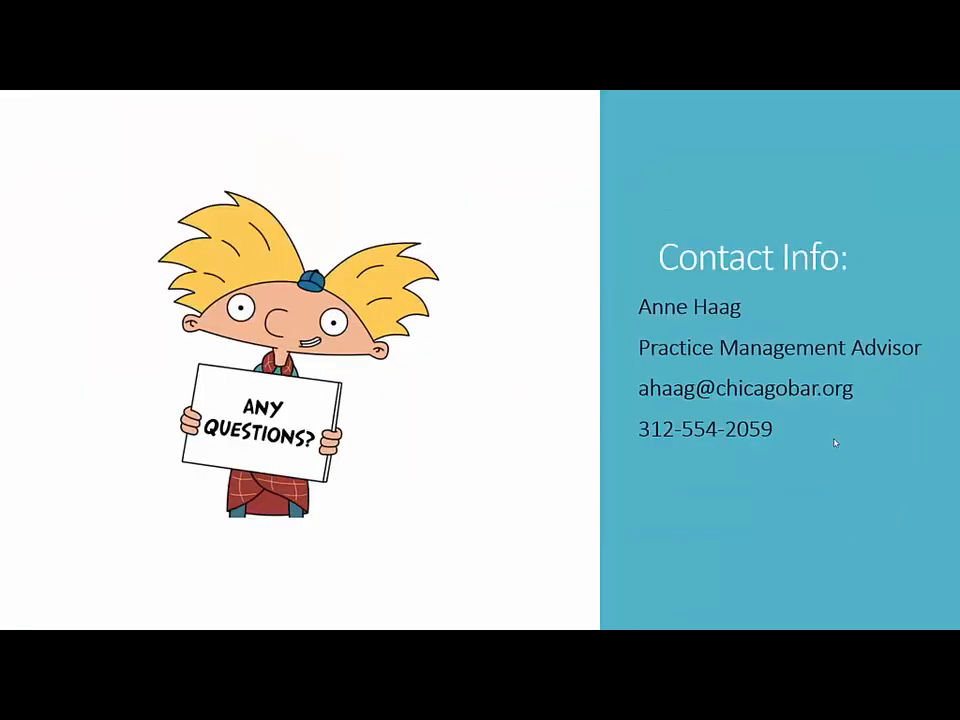